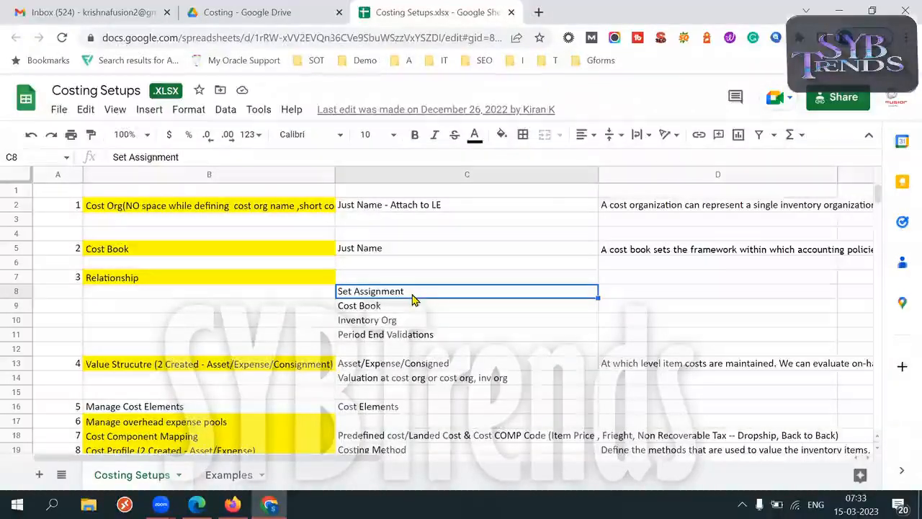
- Review the Relationship setup entries: Set Assignment, Cost Book, Inventory Org and Period End Validations
double_click(411, 293)
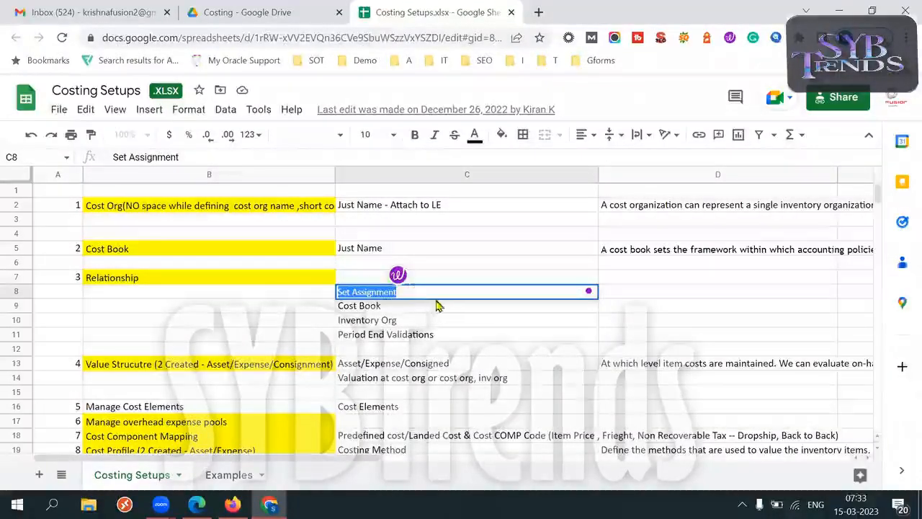
click(420, 308)
double_click(418, 306)
click(426, 319)
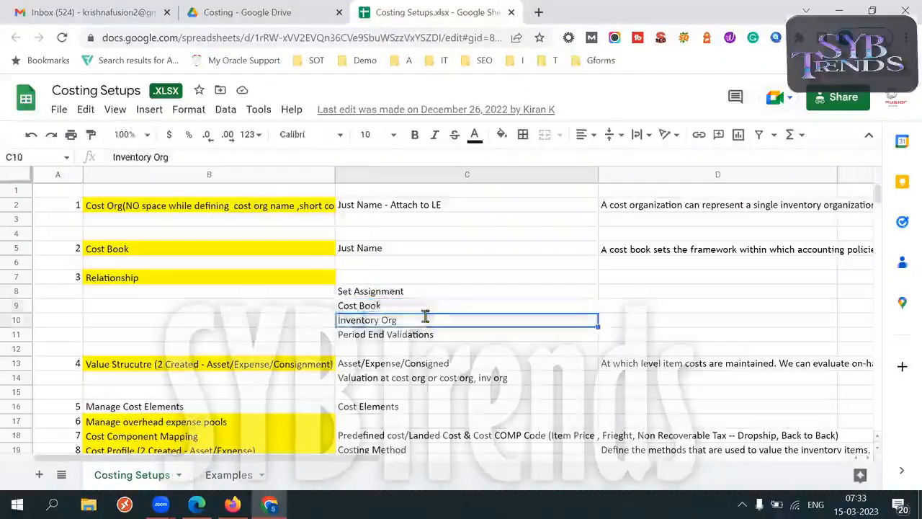
double_click(425, 317)
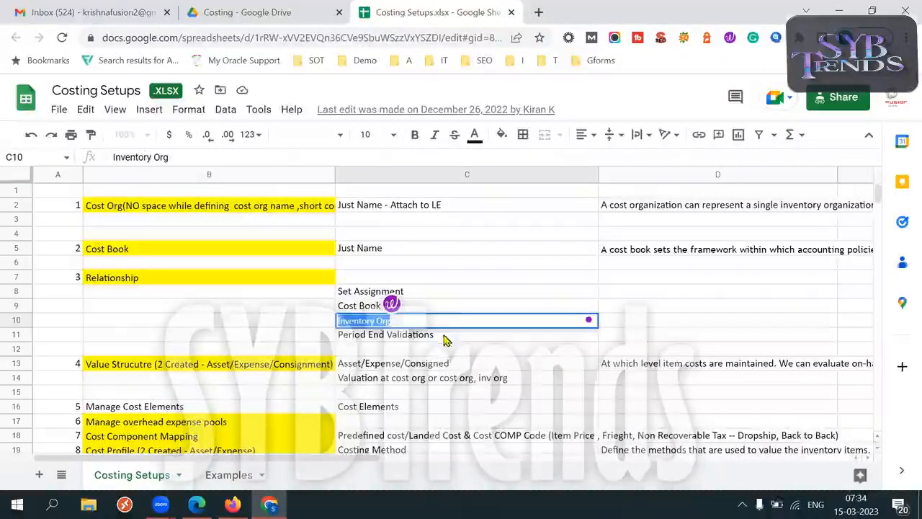
click(440, 337)
double_click(440, 335)
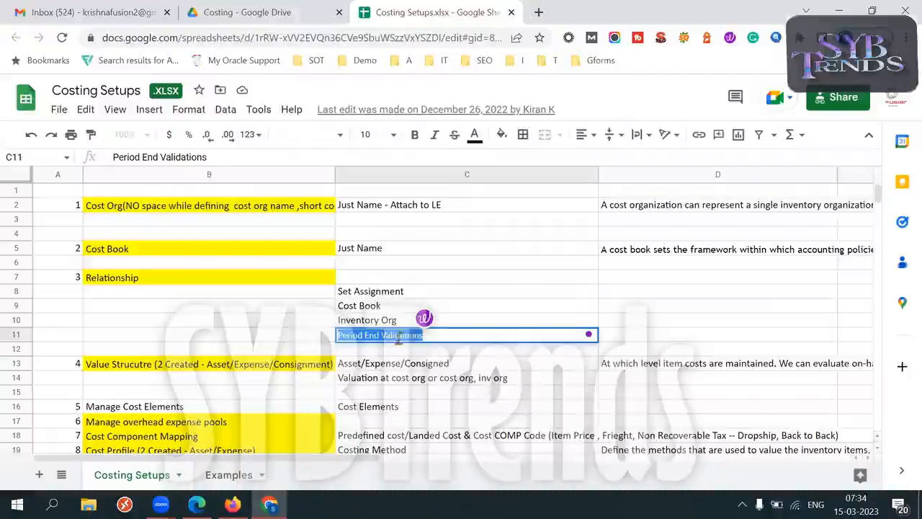
- Review the Asset, Expense and Consignment types named in the value structure entry in B13
click(196, 367)
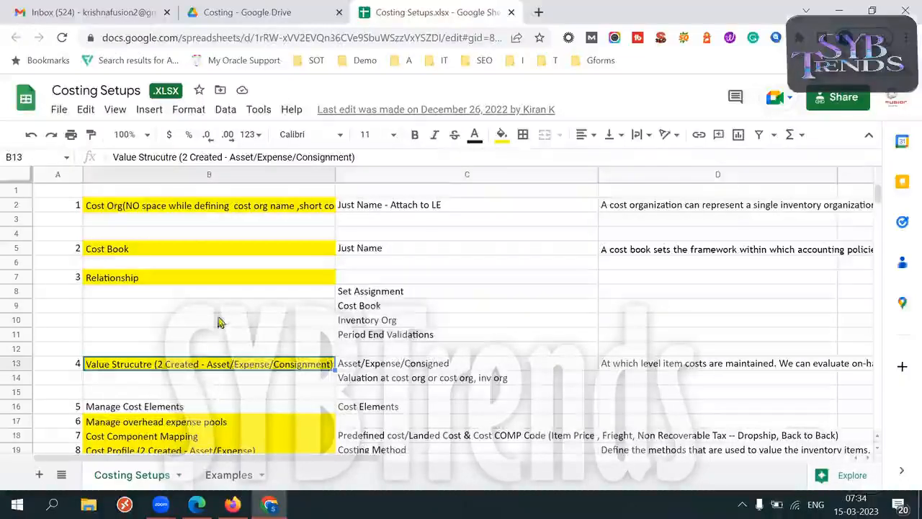
double_click(238, 157)
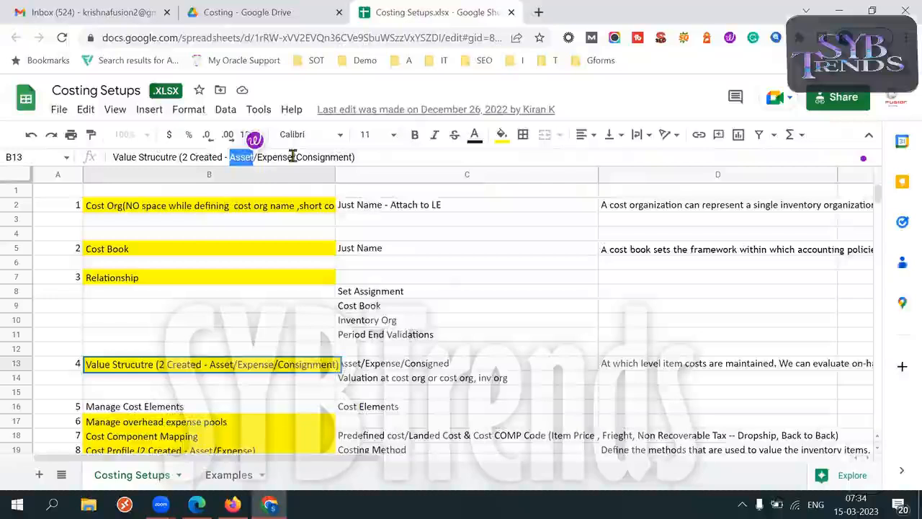
drag(293, 157, 258, 156)
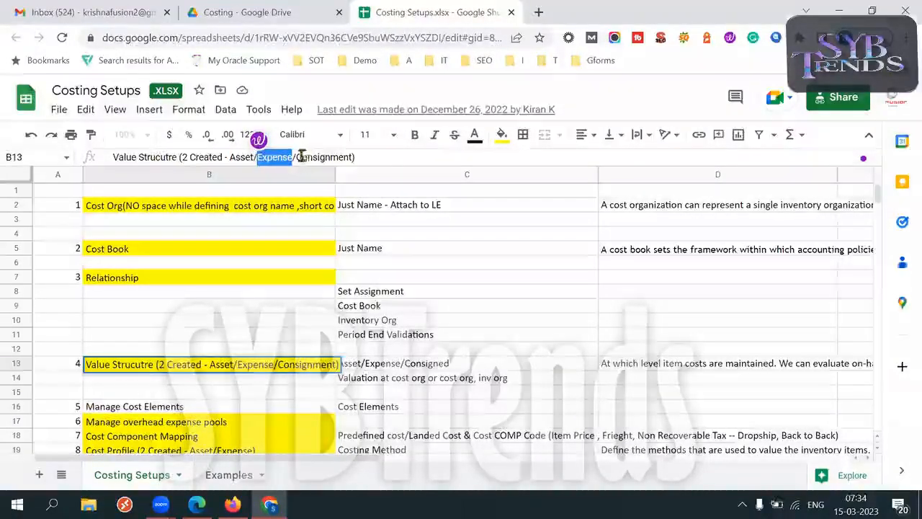
drag(297, 156, 356, 157)
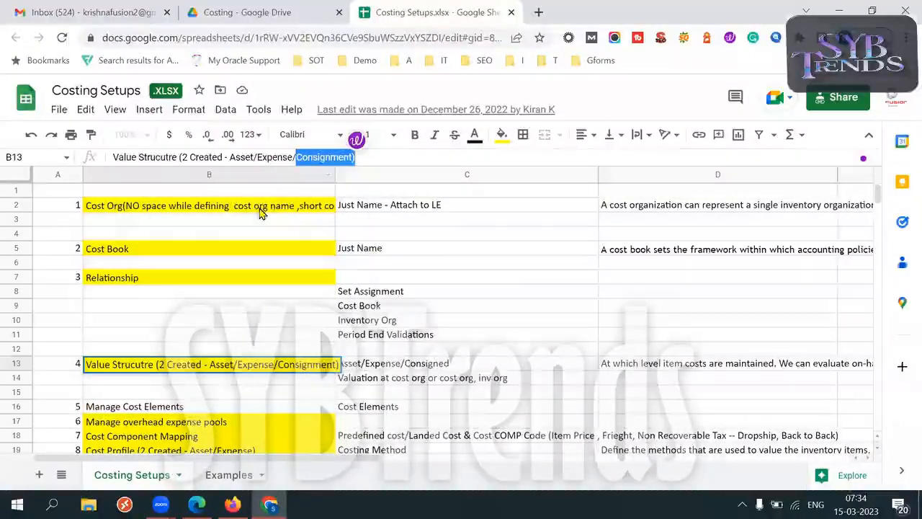
- Review the Manage Cost Elements setup entry and its Cost Elements note in row 16
click(76, 409)
drag(114, 408, 238, 393)
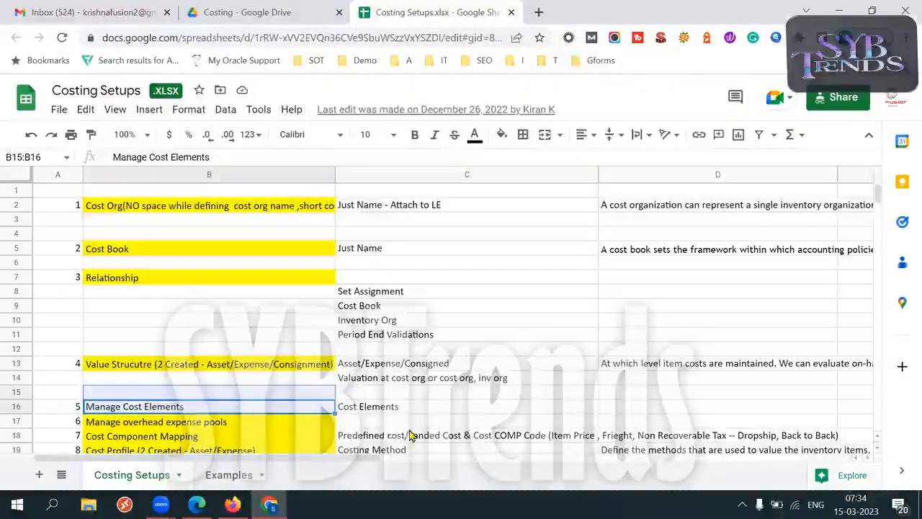
click(315, 409)
click(370, 410)
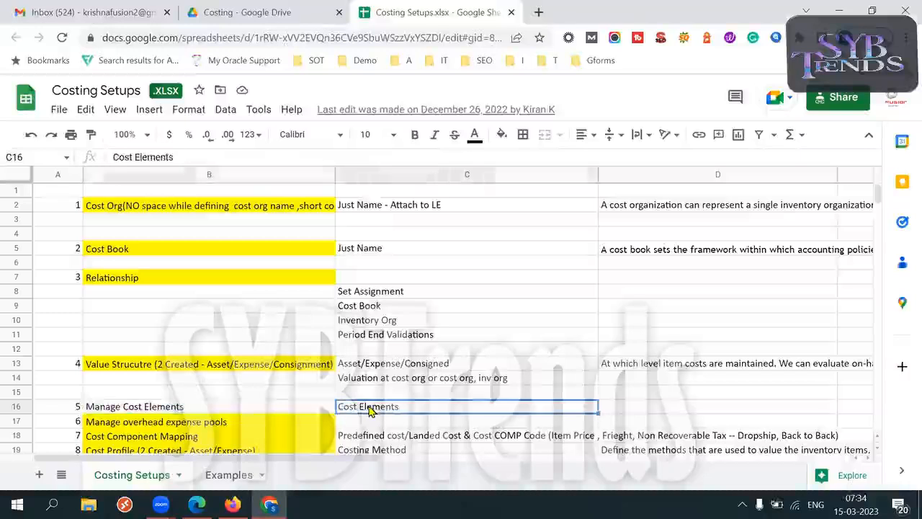
click(285, 416)
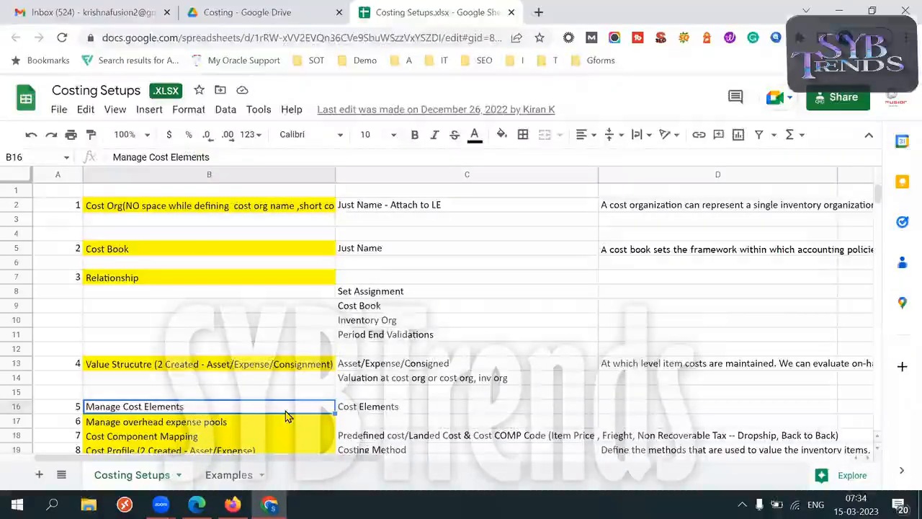
- Look through the setup entries below Manage Cost Elements and select the Manage overhead expense pools entry in B17
key(Down)
key(Down)
key(Down)
key(Down)
key(Down)
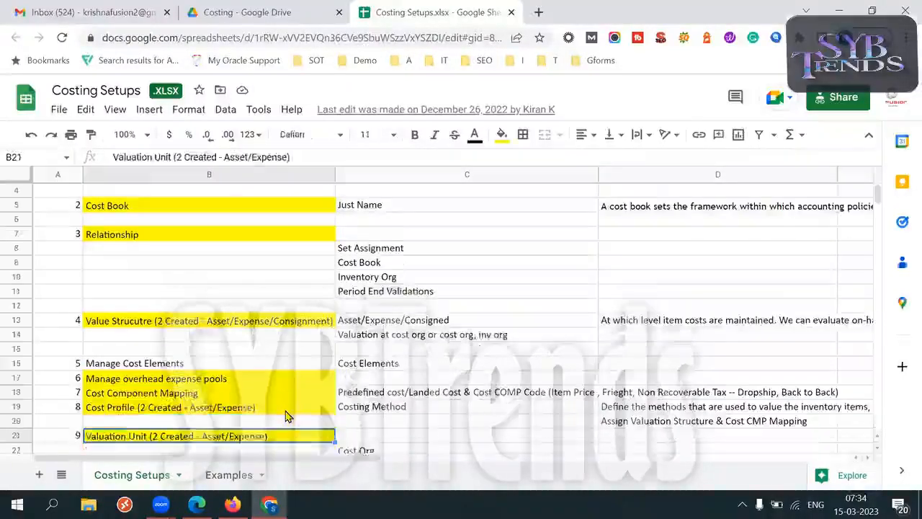
key(Down)
key(Down)
click(209, 356)
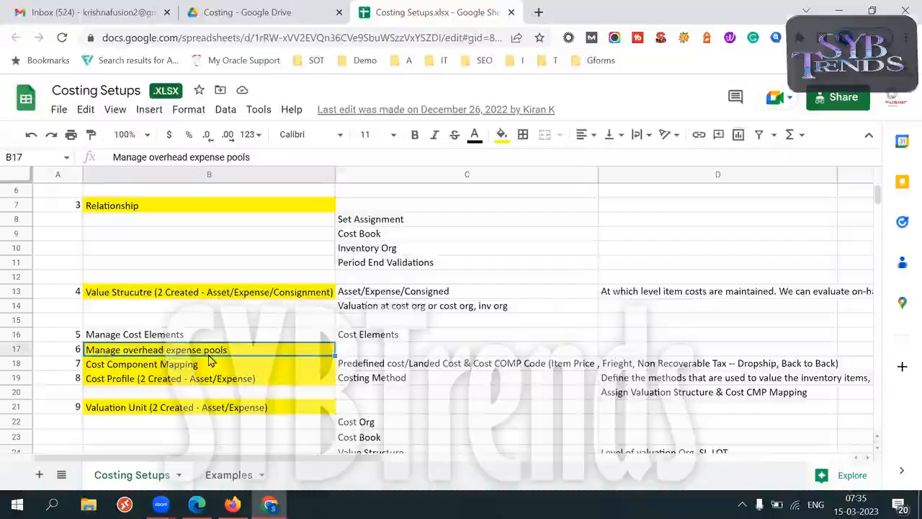
- Switch to Oracle Fusion Cloud Applications in Firefox and open Setup and Maintenance from the home page
click(232, 504)
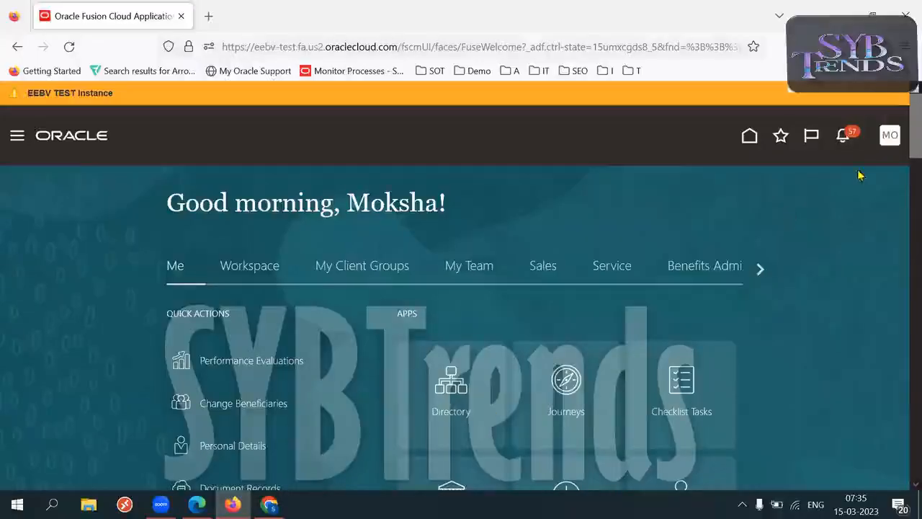
click(750, 135)
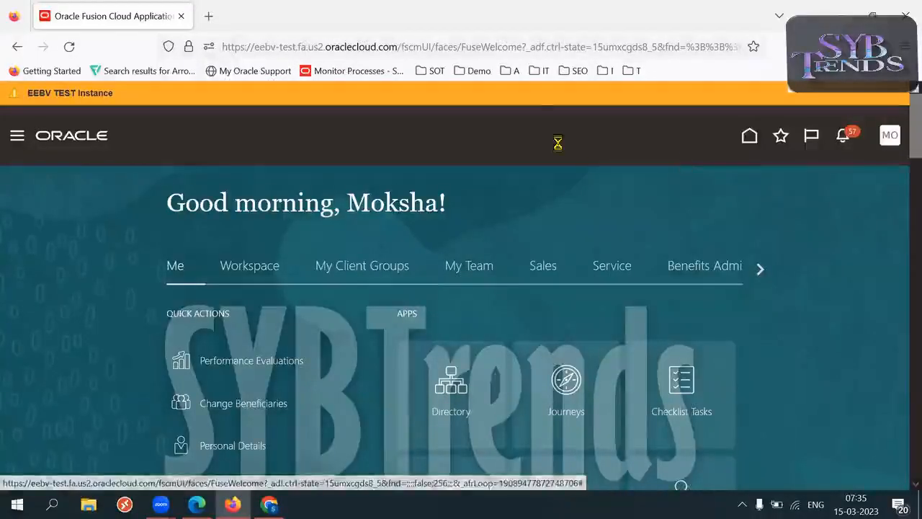
click(624, 352)
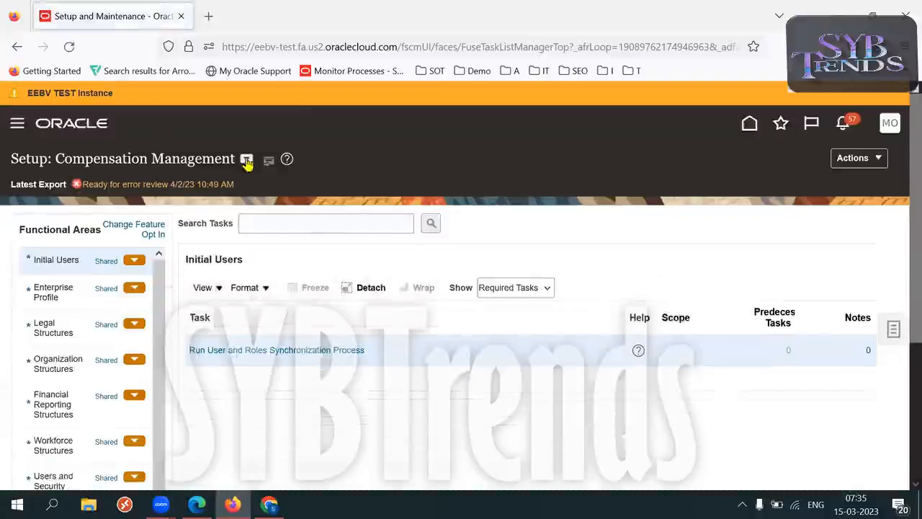
- Change the setup offering to Manufacturing and Supply Chain Materials Management
click(247, 160)
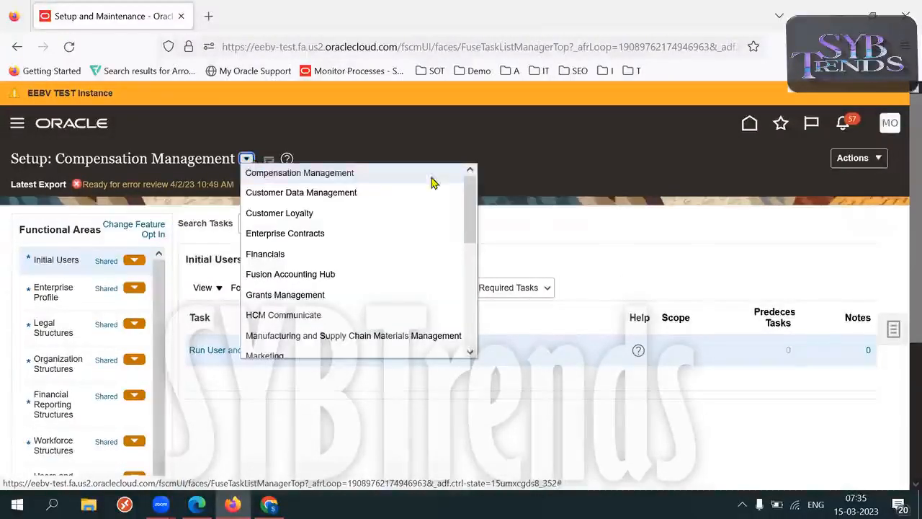
scroll(467, 186, down, 2)
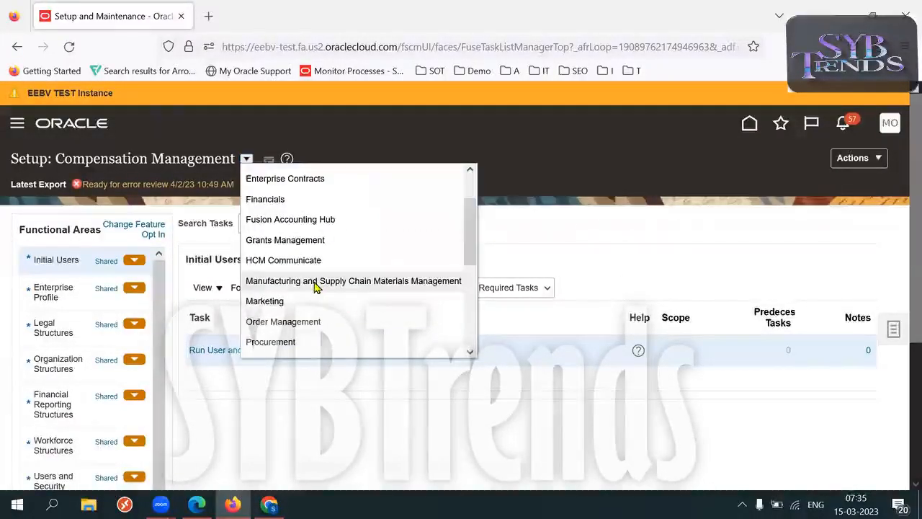
click(315, 281)
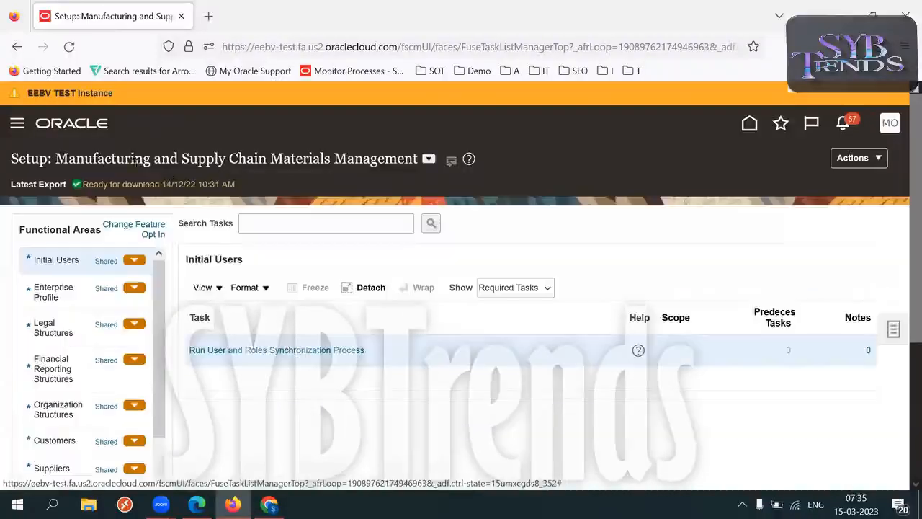
triple_click(119, 157)
triple_click(119, 156)
triple_click(119, 156)
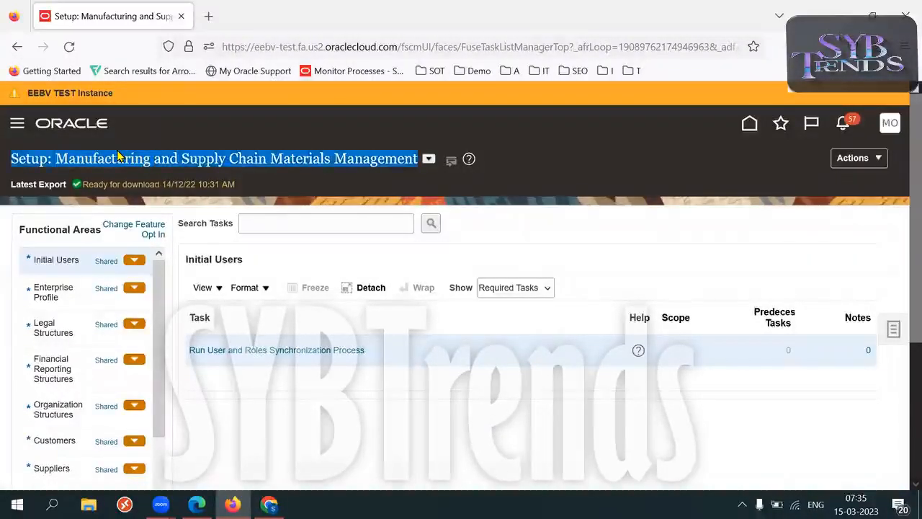
click(290, 164)
triple_click(289, 165)
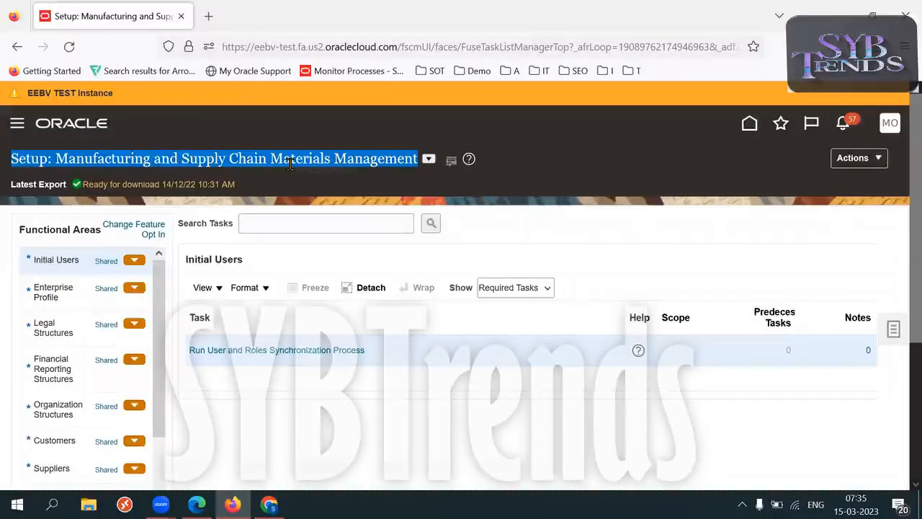
- Widen the functional areas list and open the Cost Accounting functional area
scroll(903, 332, down, 2)
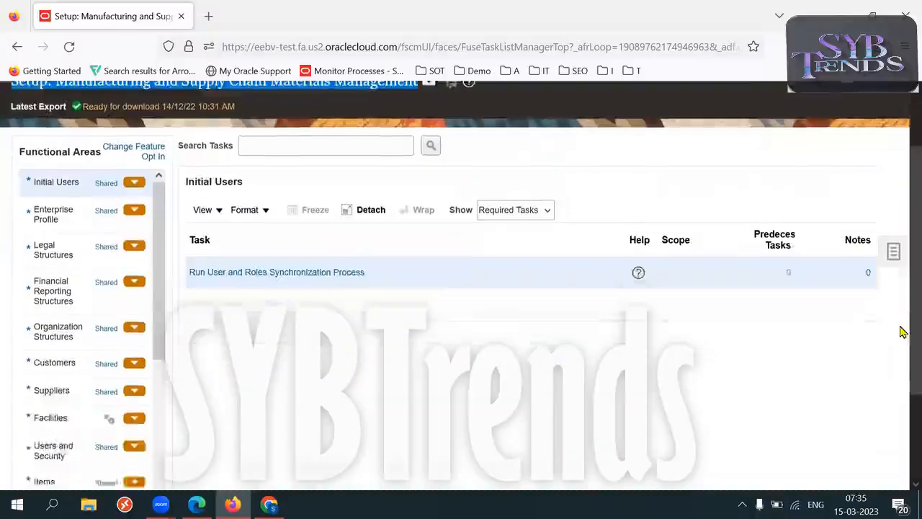
drag(903, 331, 902, 371)
drag(163, 272, 143, 390)
click(44, 373)
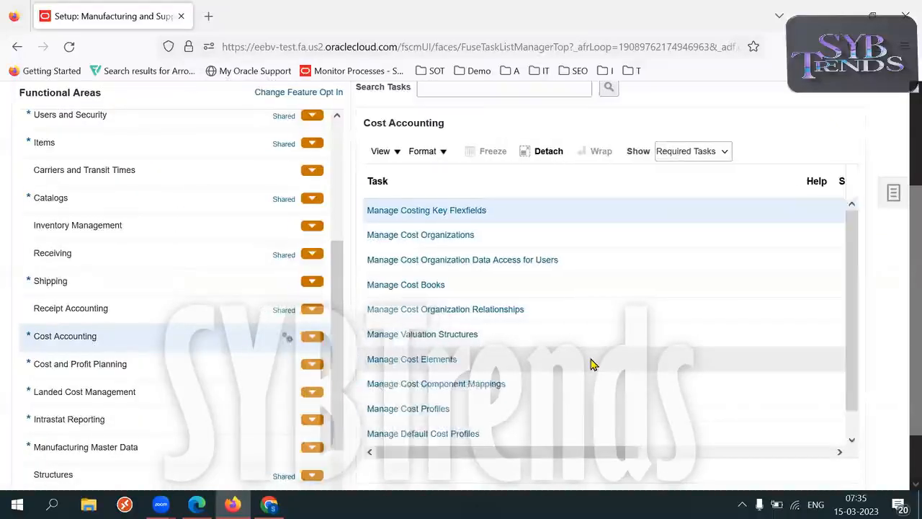
- Review the required Cost Accounting tasks, from cost organizations and cost books through relationships, valuation structures and cost elements
click(510, 234)
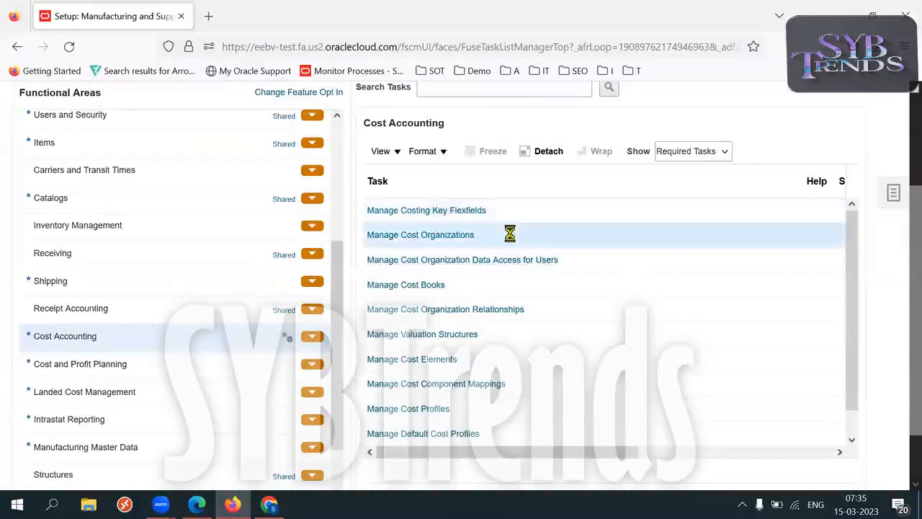
click(477, 283)
click(537, 308)
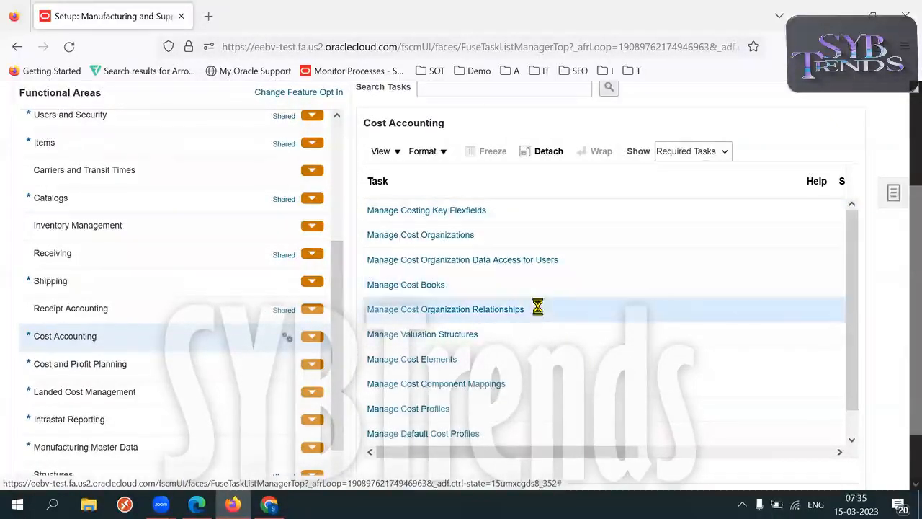
click(508, 336)
click(486, 360)
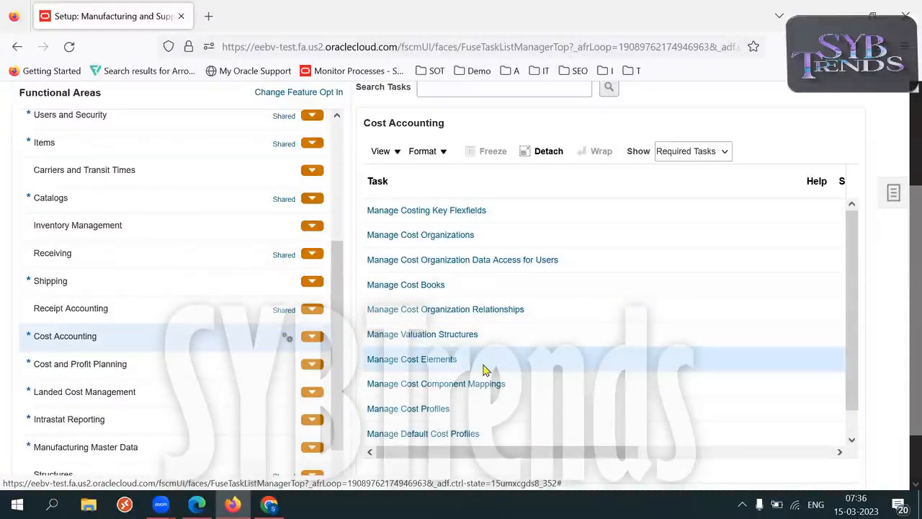
scroll(901, 367, down, 1)
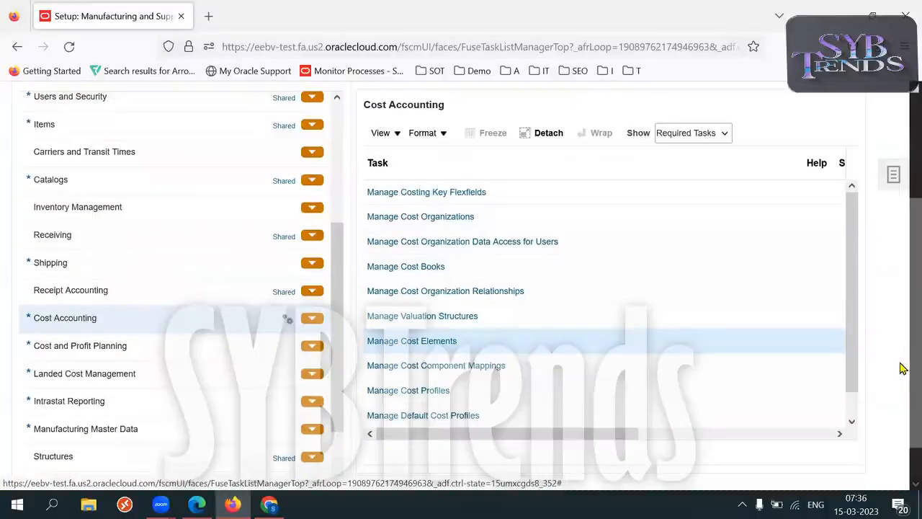
drag(849, 384, 847, 393)
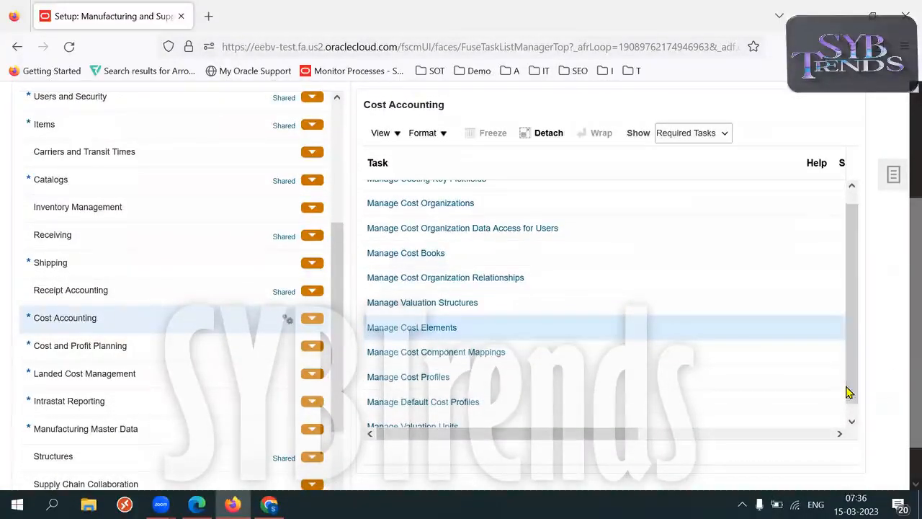
- Show all Cost Accounting tasks and open the Manage Overhead Expense Pools task
click(703, 137)
click(696, 152)
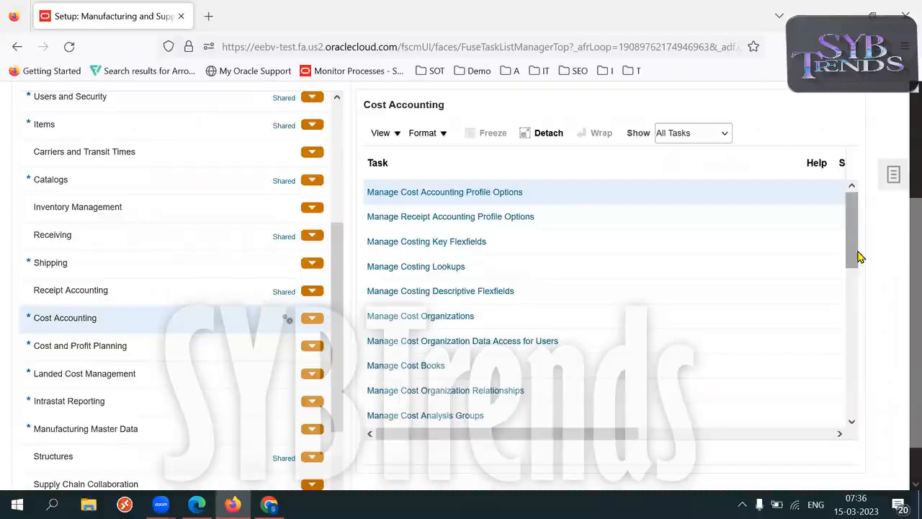
drag(858, 257, 857, 295)
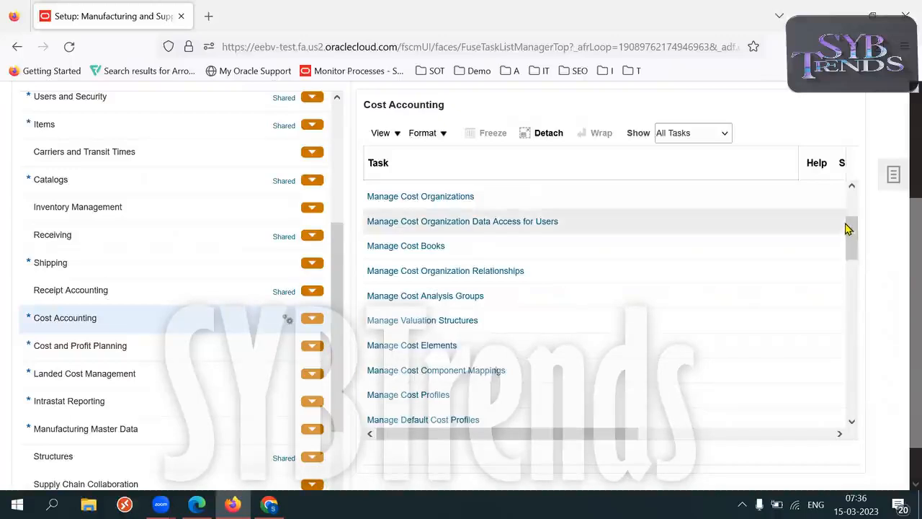
drag(848, 241, 858, 268)
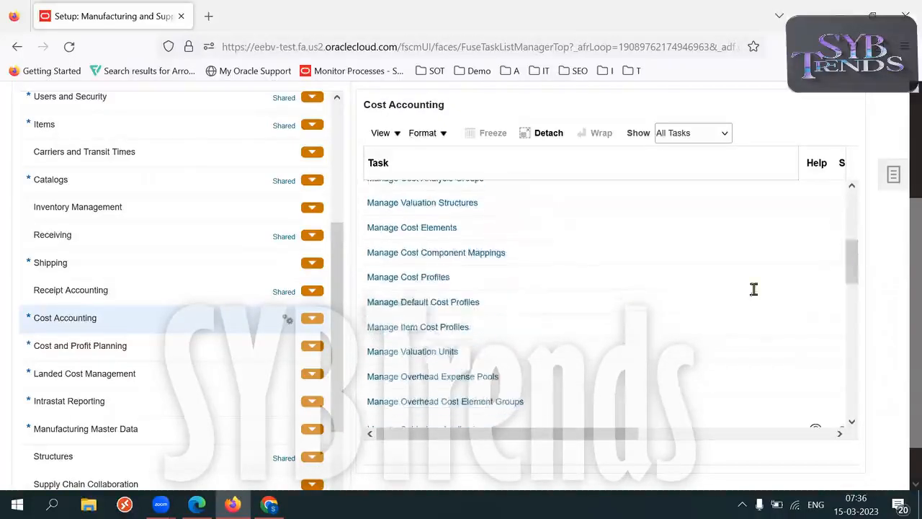
click(412, 376)
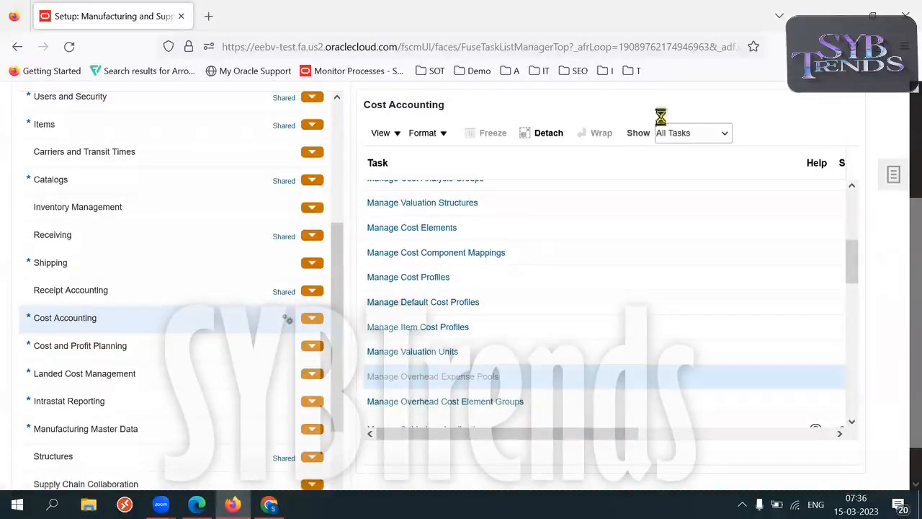
double_click(638, 133)
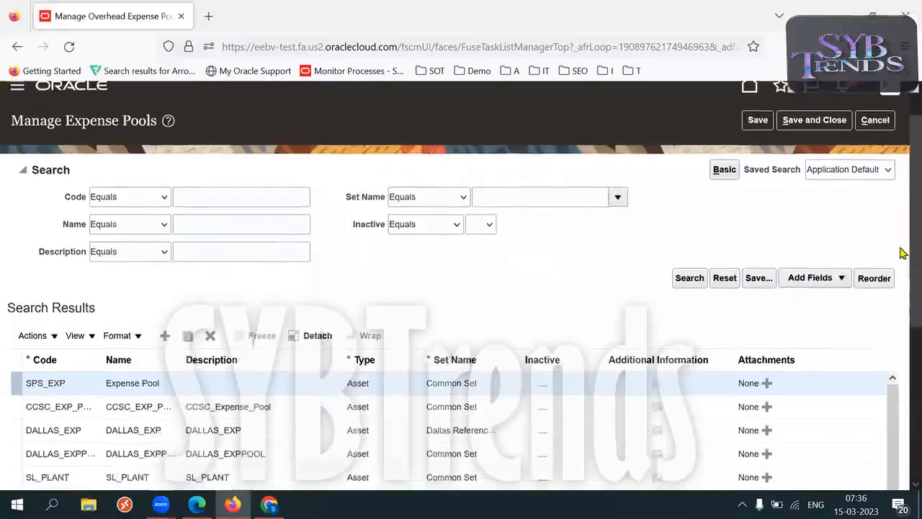
- Add a new expense pool row and enter 50K MisExp as its code
click(164, 338)
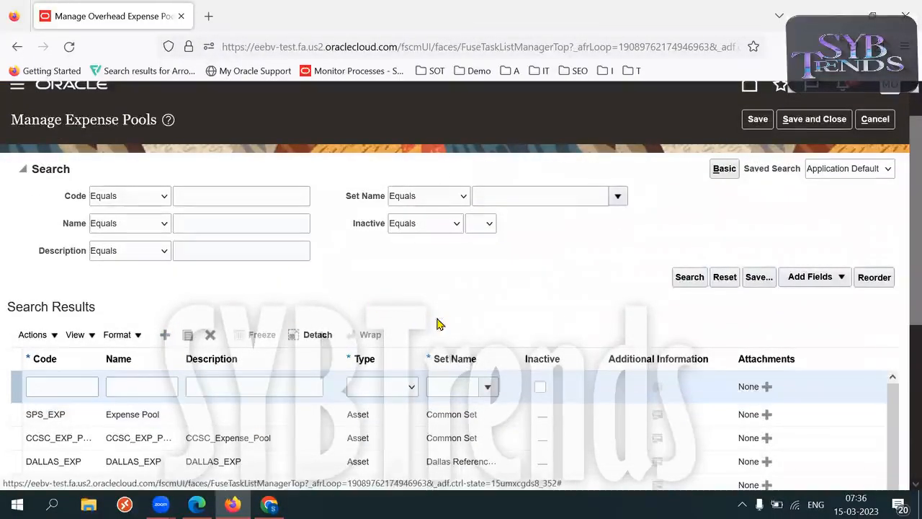
drag(901, 291, 900, 325)
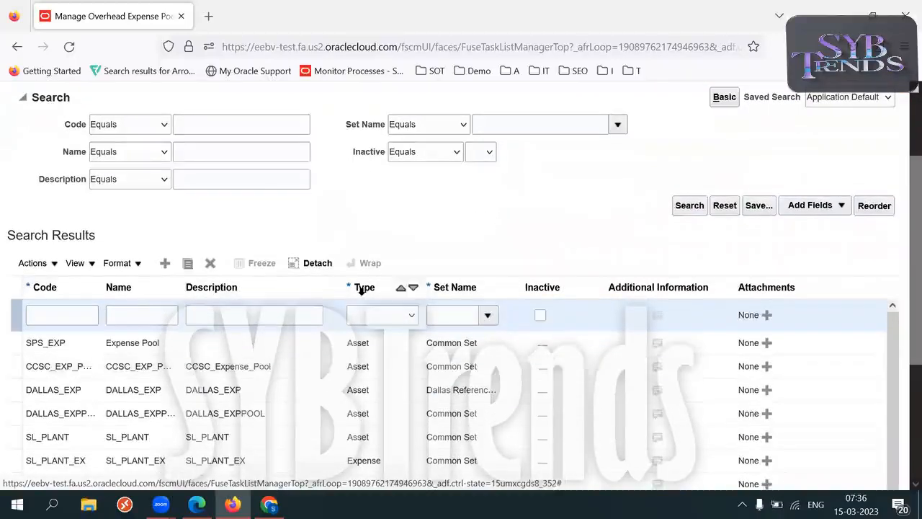
drag(900, 274, 900, 239)
click(78, 387)
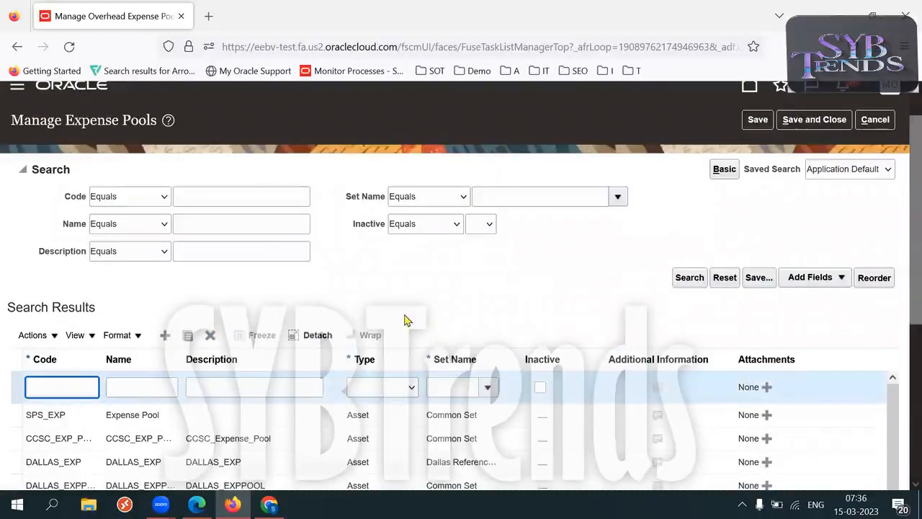
text(50K)
text(Mis Ex)
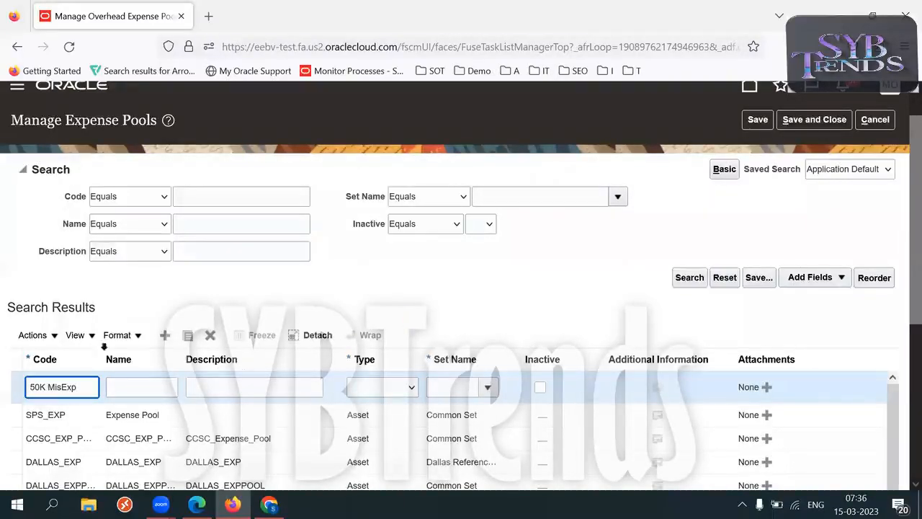
- Enter 50K Mis Expense as both the name and the description of the new expense pool
click(138, 387)
text(50K)
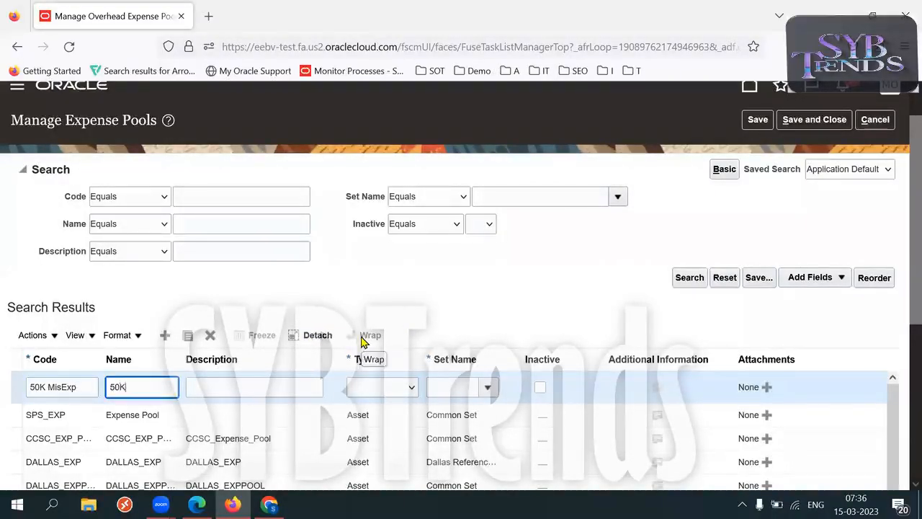
text( Mix)
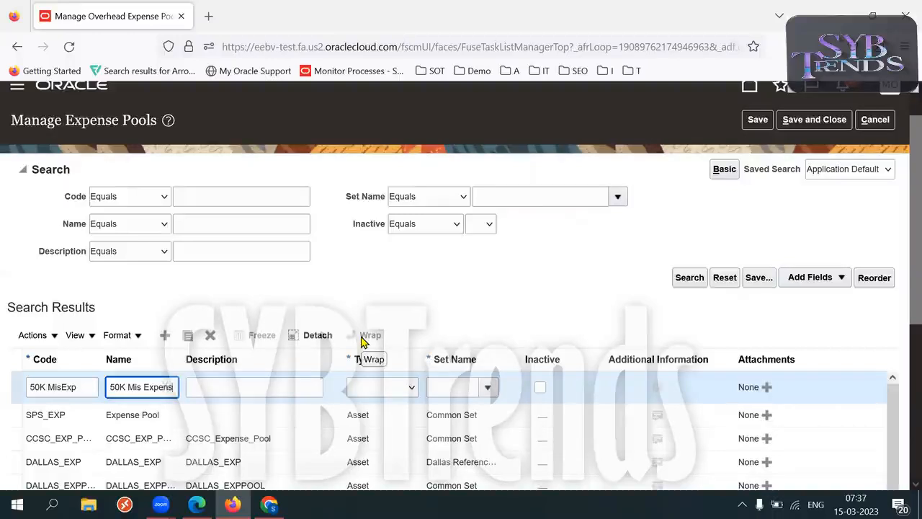
triple_click(137, 394)
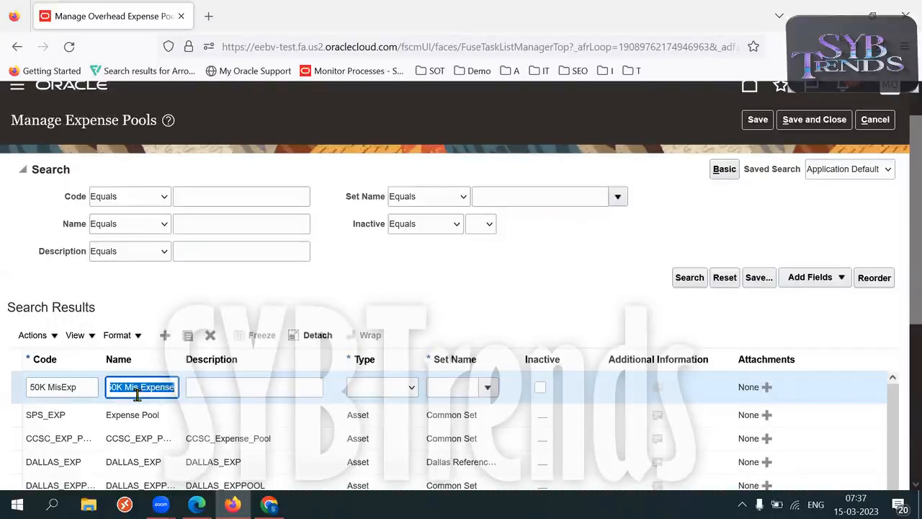
key(ctrl+c)
key(Tab)
key(ctrl+v)
key(Tab)
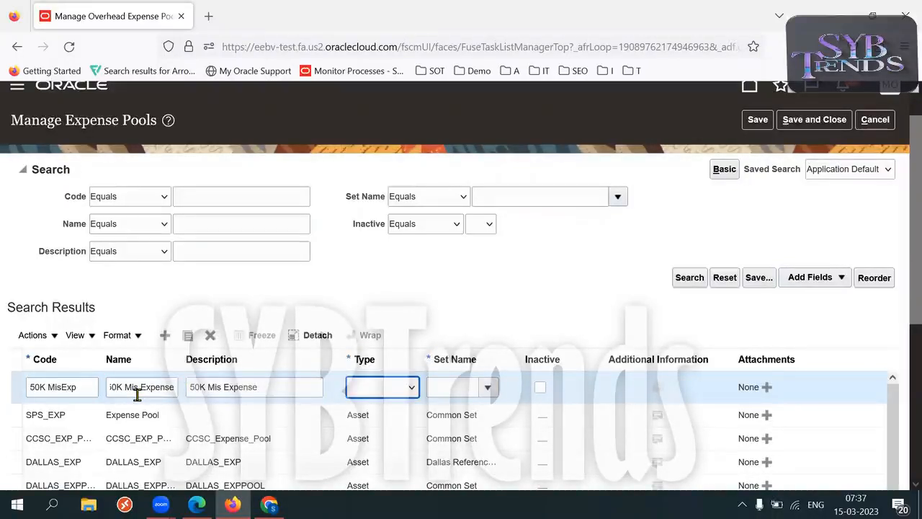
- Set the new expense pool's type to Asset and its set name to the 50 RDS reference data set
click(400, 390)
click(379, 425)
click(485, 390)
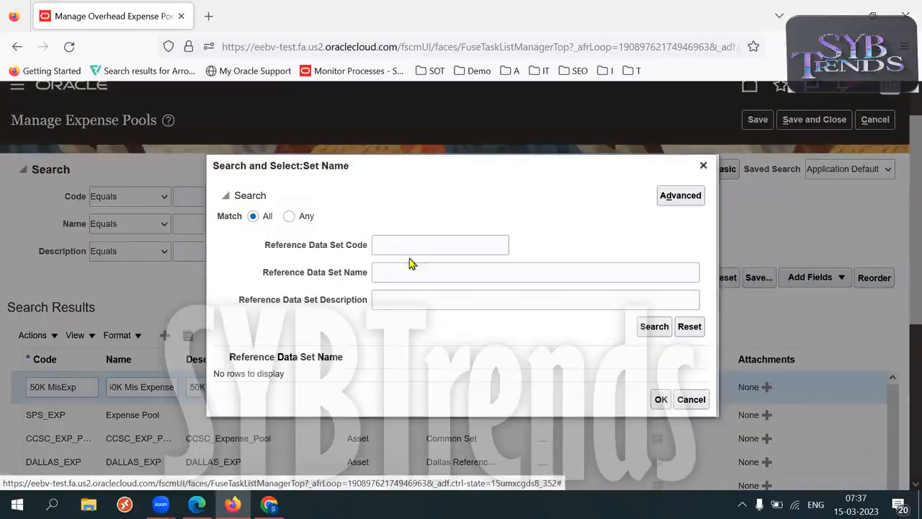
click(404, 266)
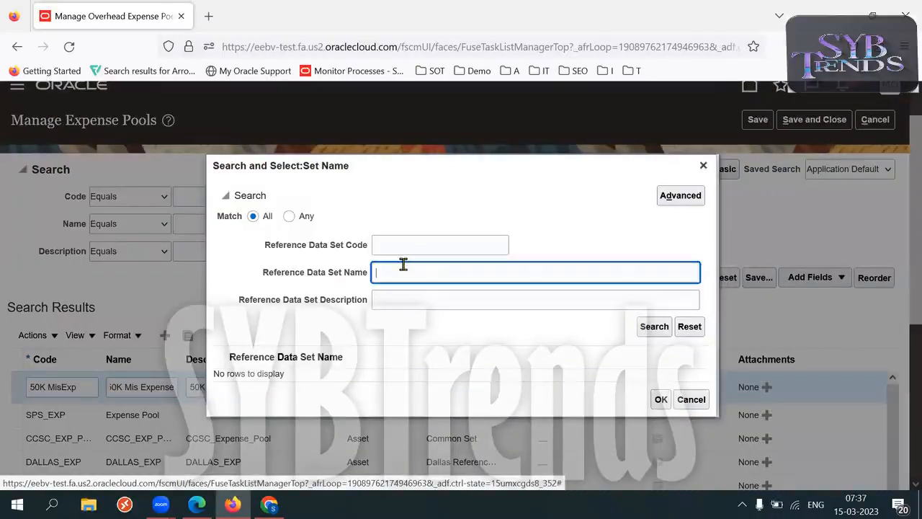
text(50)
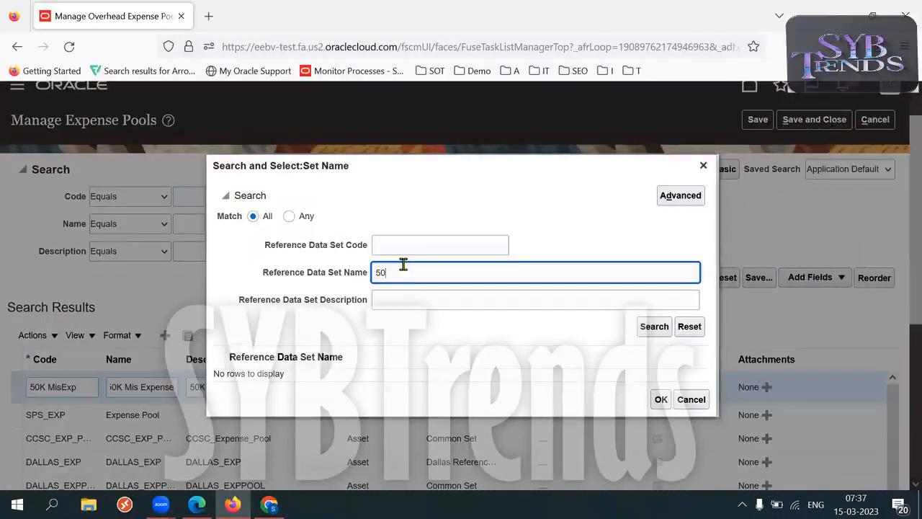
key(Return)
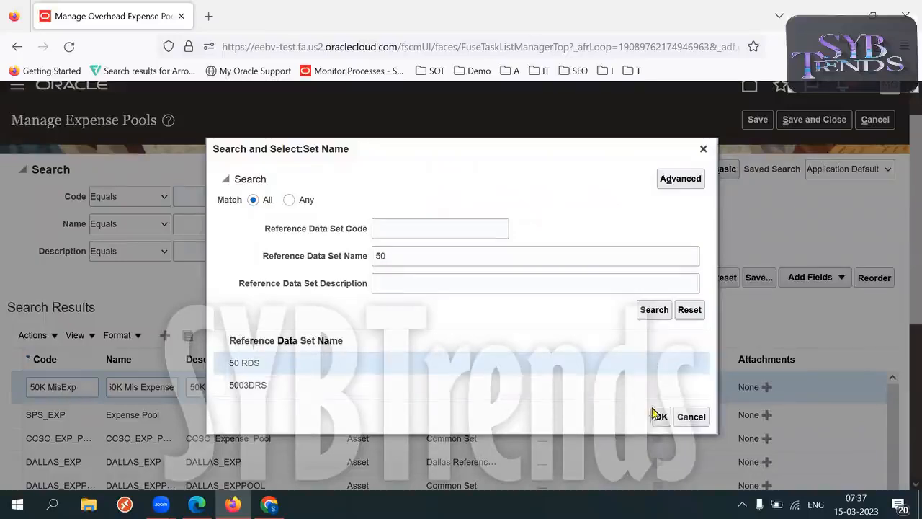
click(659, 416)
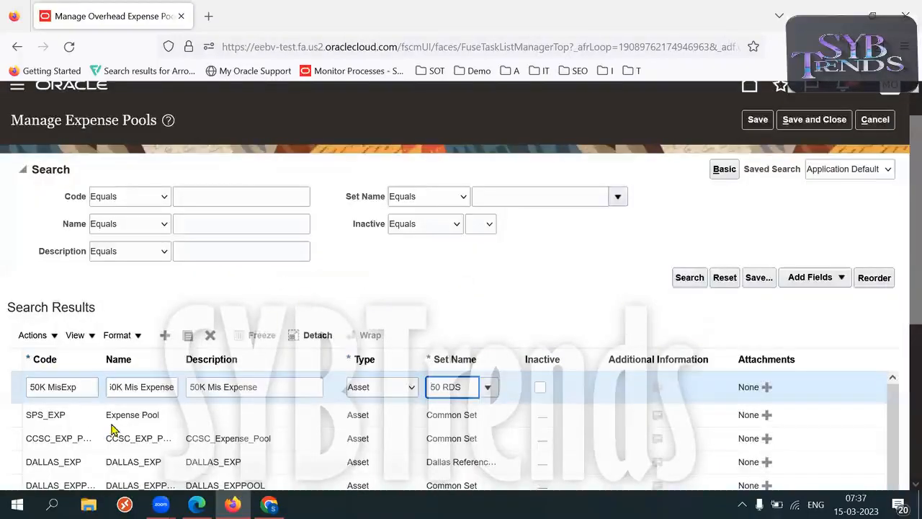
- Recheck the new expense pool's description, save the pool and return to the setup task list
triple_click(283, 386)
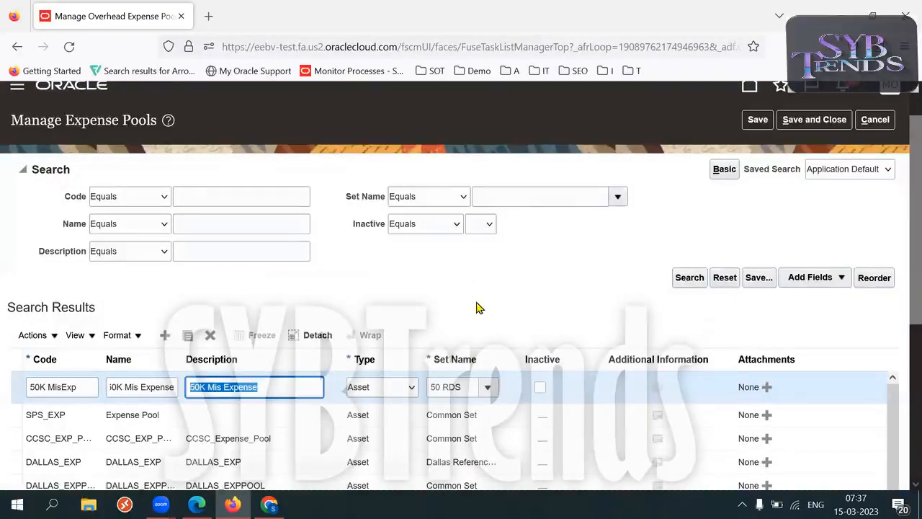
click(546, 297)
triple_click(282, 388)
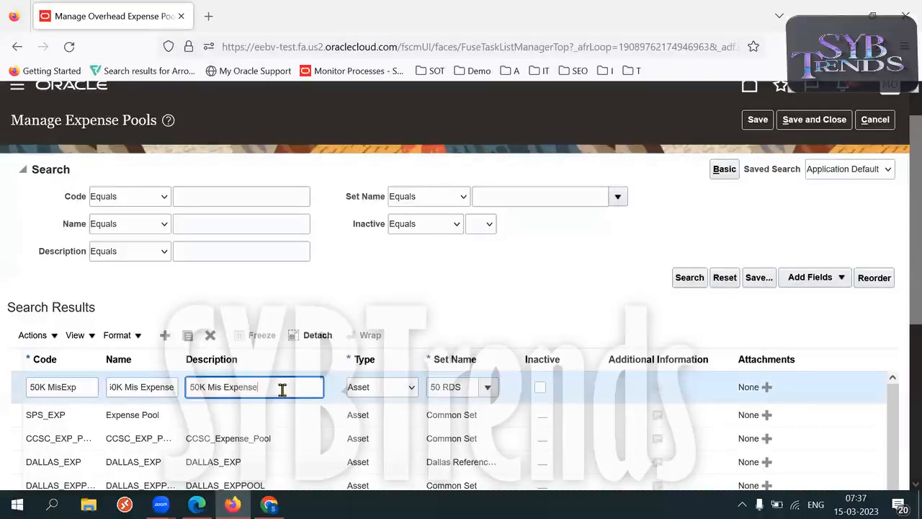
click(552, 250)
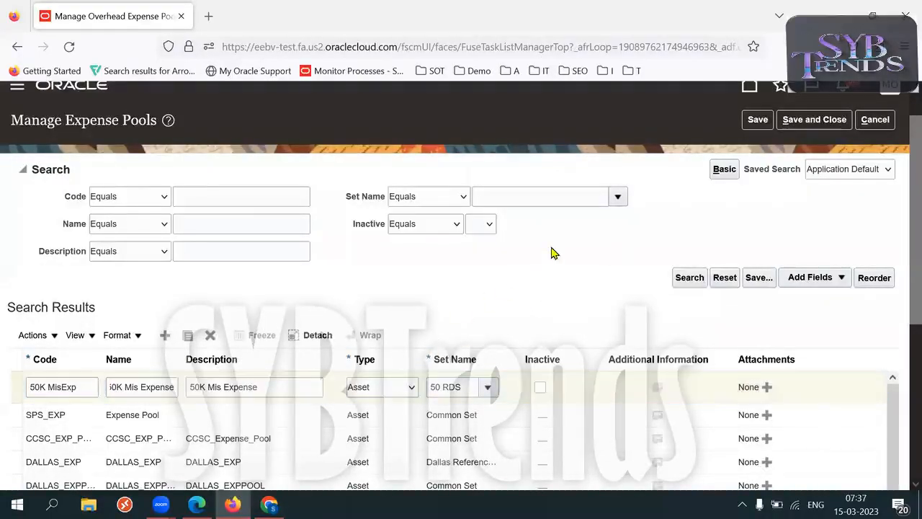
scroll(903, 309, up, 1)
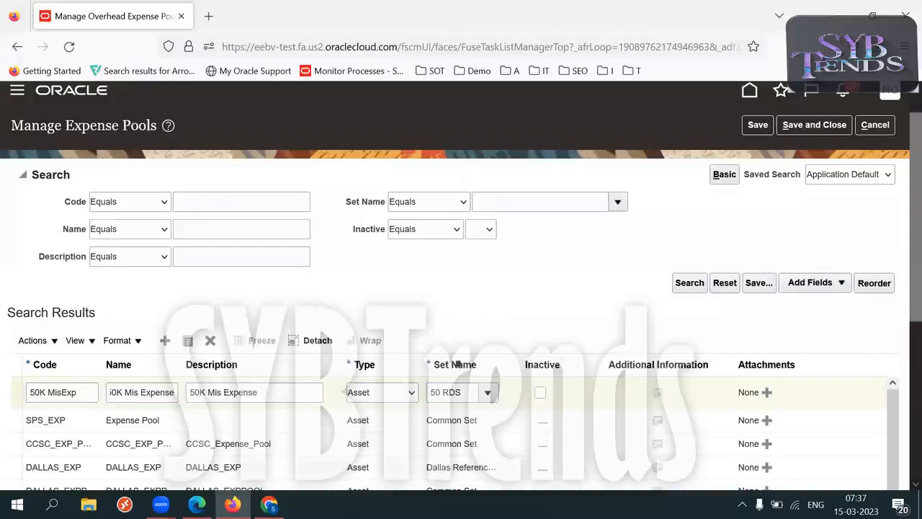
triple_click(282, 394)
click(508, 325)
click(820, 124)
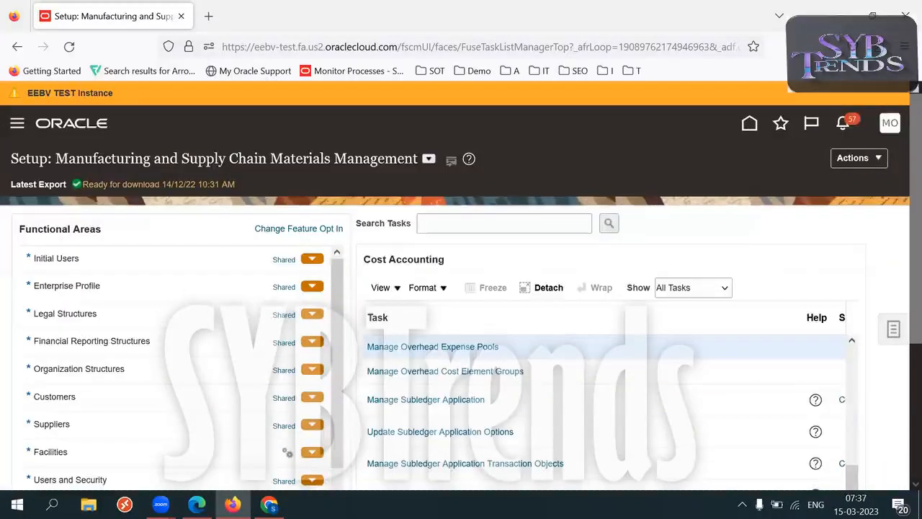
- Switch to the Costing Setups spreadsheet in Google Sheets and look up the Cost Component Mapping entry following the overhead expense pools
click(269, 504)
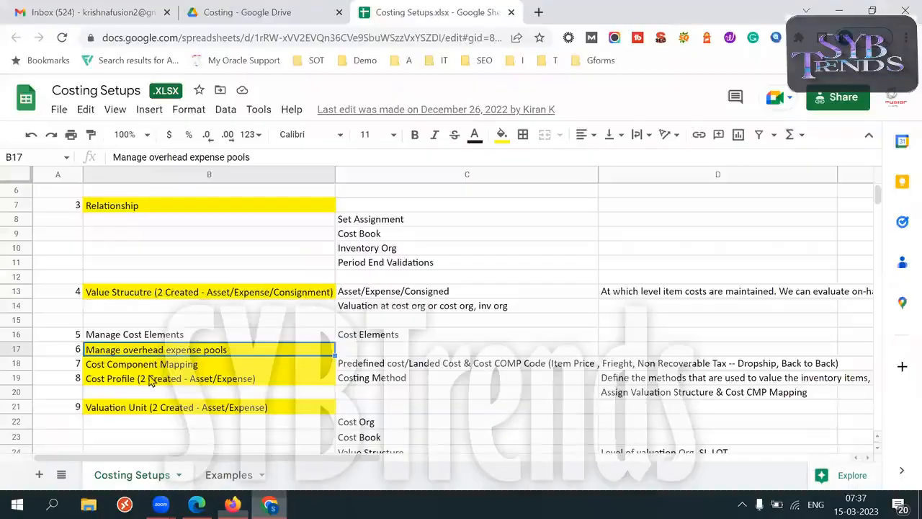
click(80, 366)
click(120, 368)
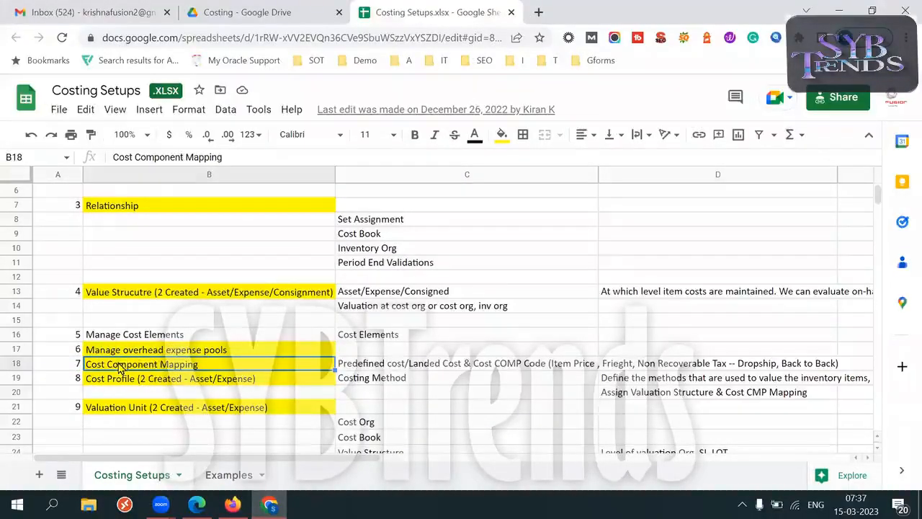
triple_click(164, 364)
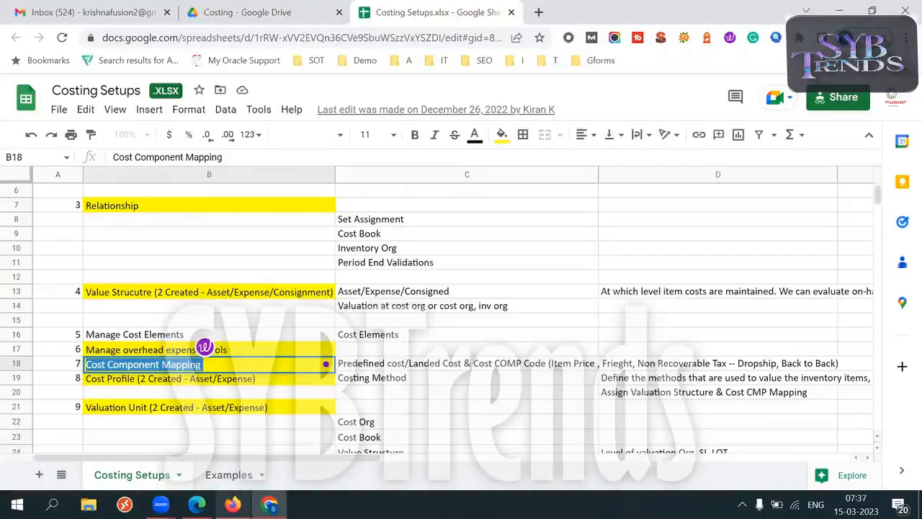
- Return to the Oracle setup page and open the Manage Cost Component Mappings task under Cost Accounting
click(232, 504)
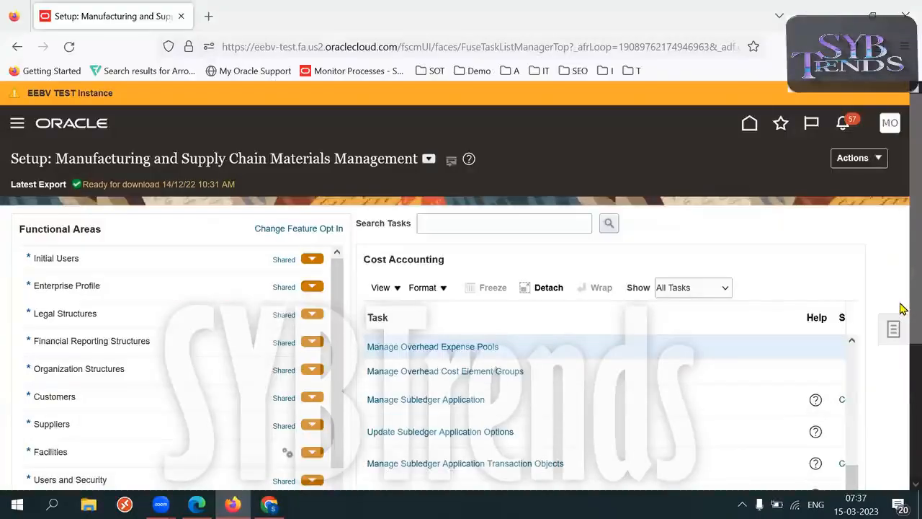
scroll(903, 294, down, 2)
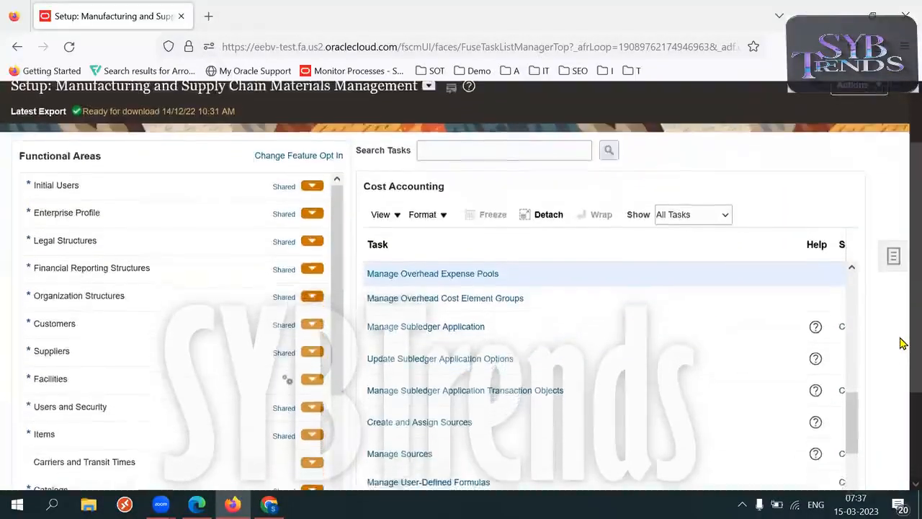
drag(859, 416, 853, 392)
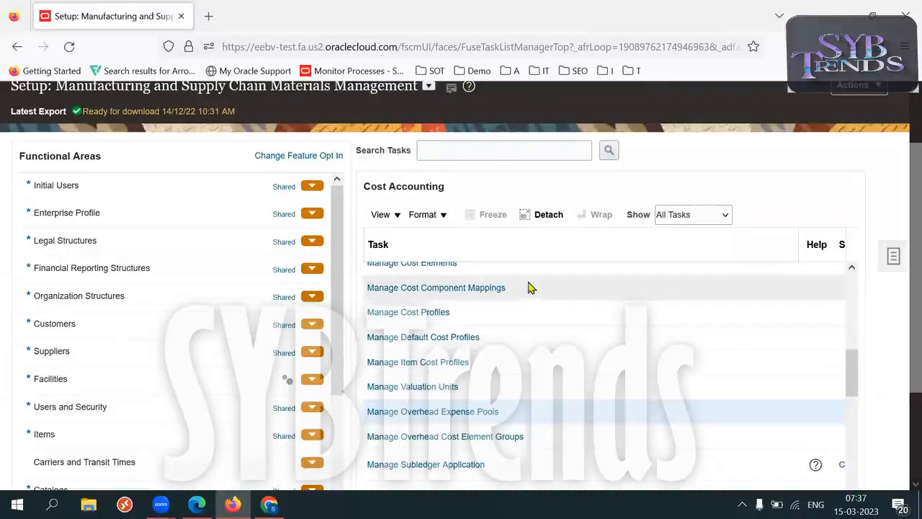
click(472, 289)
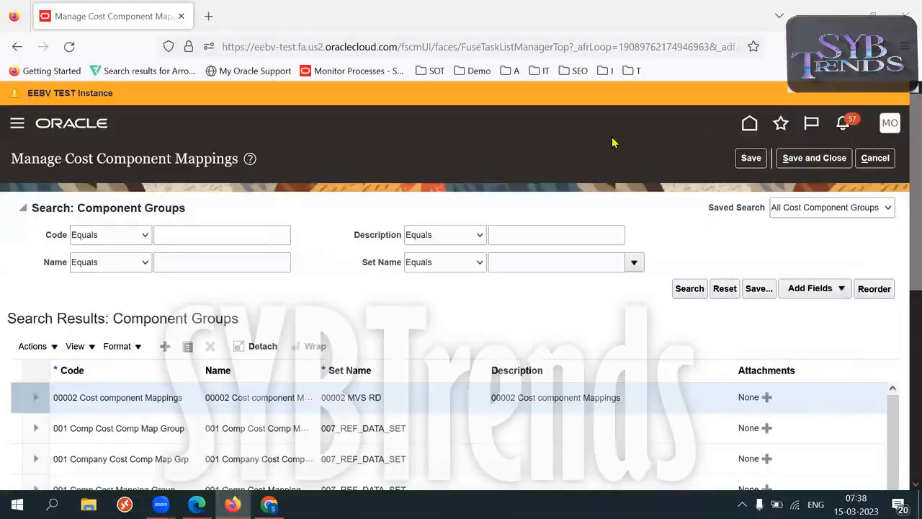
- Add a new component group and enter 50K Mapping Cost Components as its code
scroll(900, 217, down, 1)
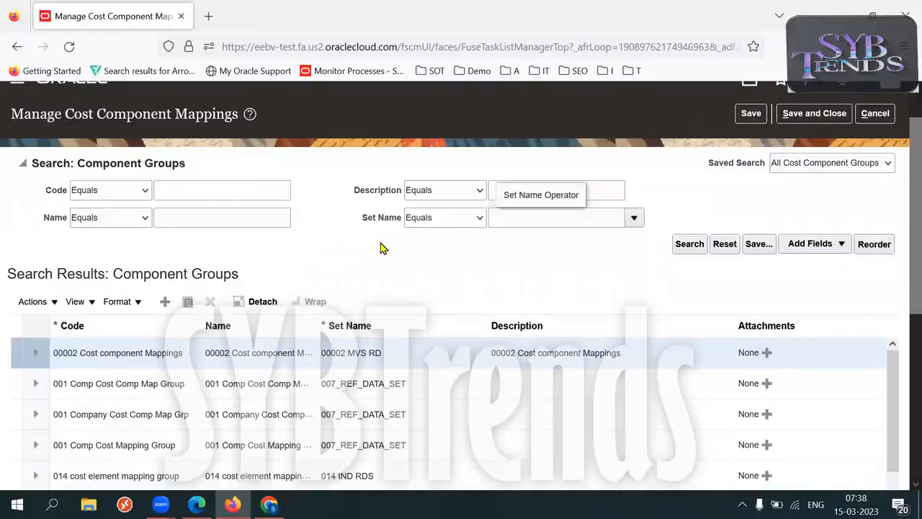
click(166, 302)
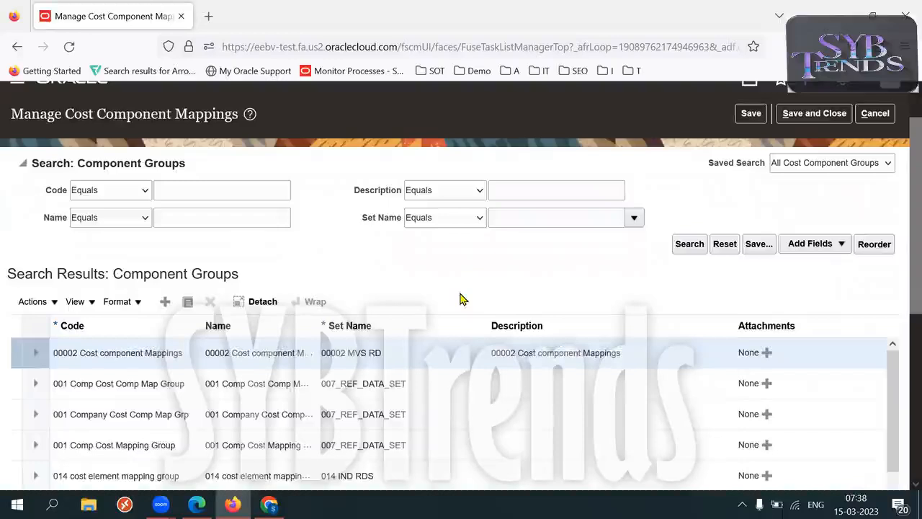
click(154, 352)
text(50K Mapping Co)
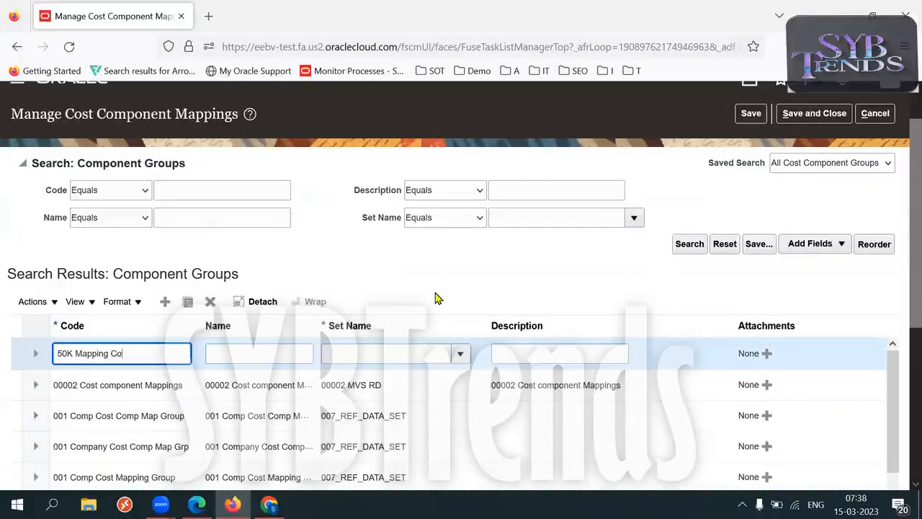
key(BackSpace)
key(BackSpace)
key(BackSpace)
key(BackSpace)
key(BackSpace)
text(Cost Components)
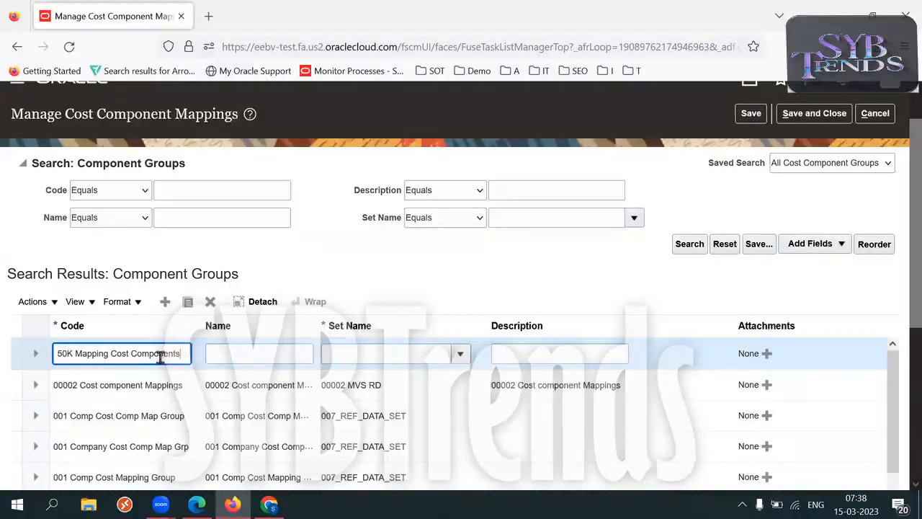
- Reuse the code 50K Mapping Cost Components as the group's name and set its set name to 50 RDS
triple_click(140, 355)
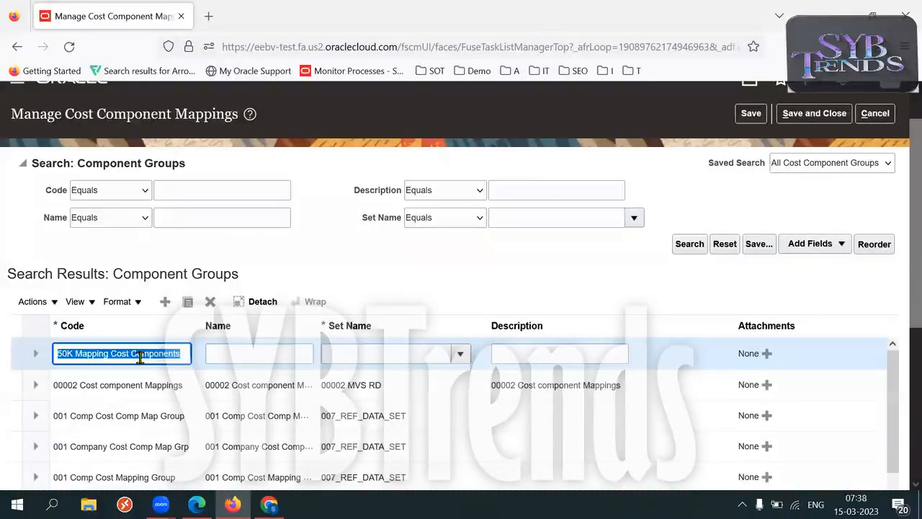
key(ctrl+c)
key(Tab)
key(ctrl+v)
key(Tab)
text(50)
key(Tab)
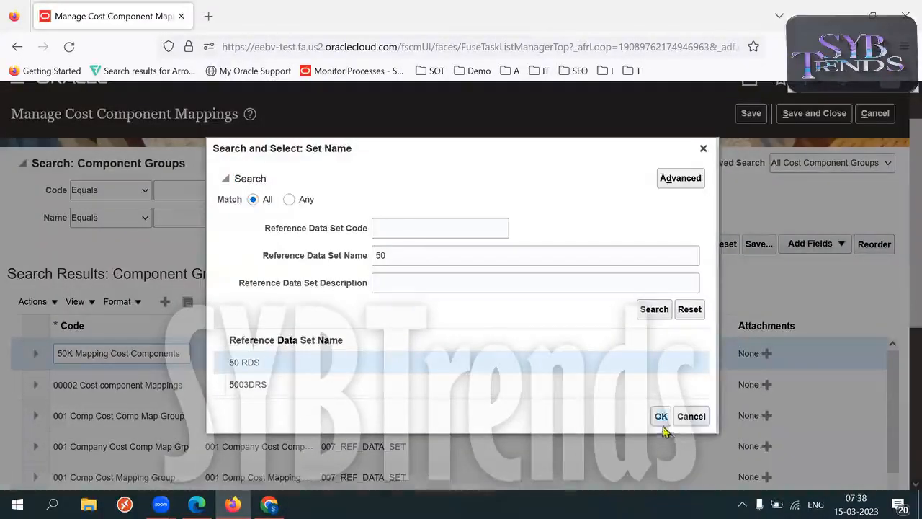
click(662, 416)
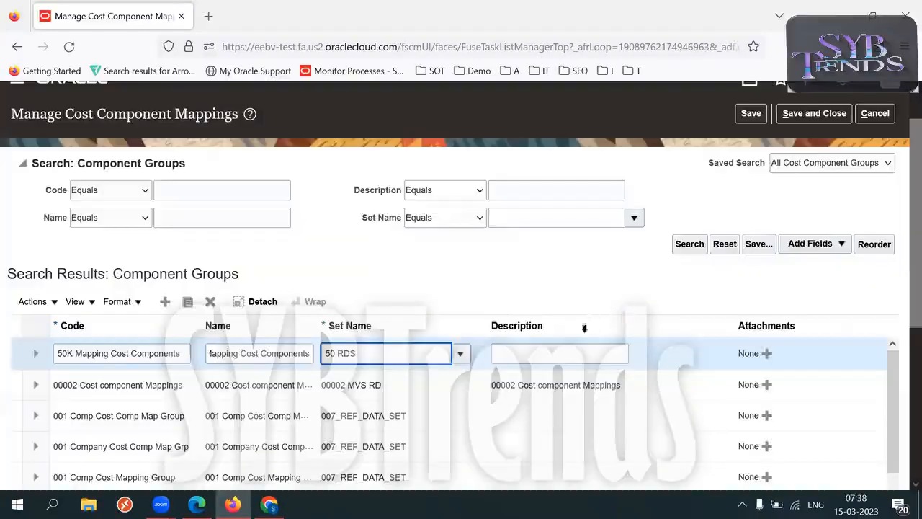
- Fill the component group's description with 50K Mapping Cost Components and check the Mappings section for cost component codes
click(552, 351)
key(ctrl+v)
scroll(900, 338, down, 3)
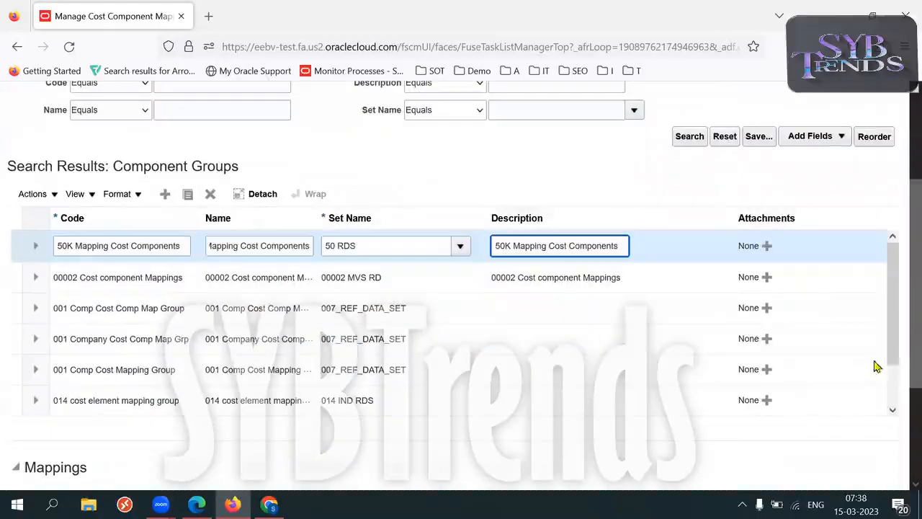
scroll(901, 308, down, 4)
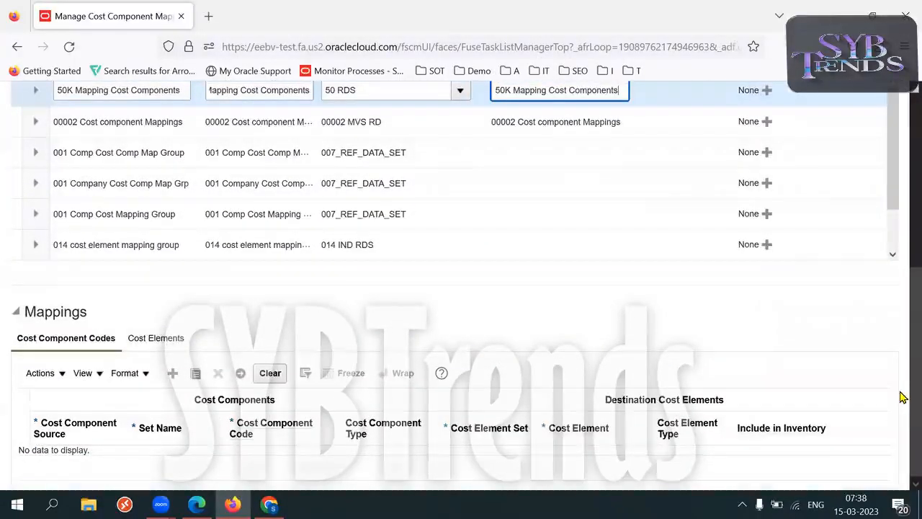
scroll(901, 360, up, 3)
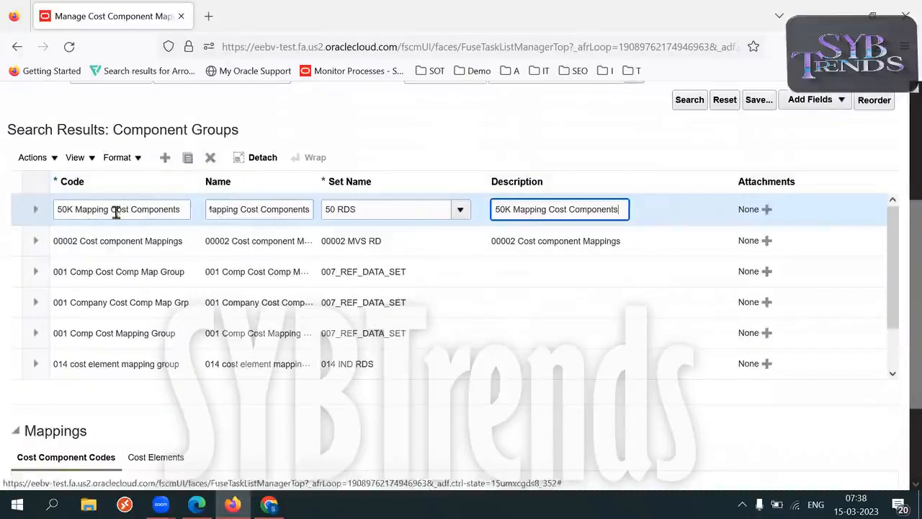
- Save the new 50K Mapping Cost Components group
triple_click(104, 216)
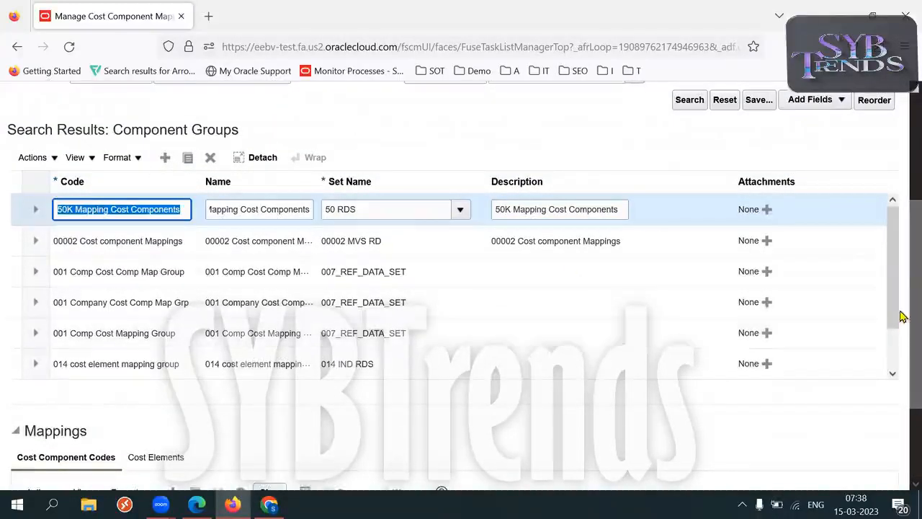
scroll(903, 237, up, 1)
scroll(903, 237, up, 2)
click(754, 130)
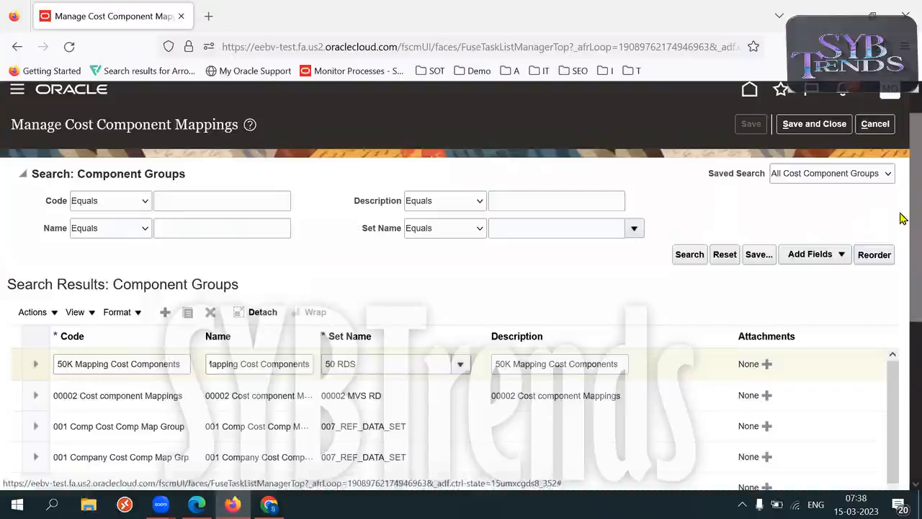
- Add a row to the group's cost component code mappings and set its cost component source to Predefined
scroll(901, 274, down, 5)
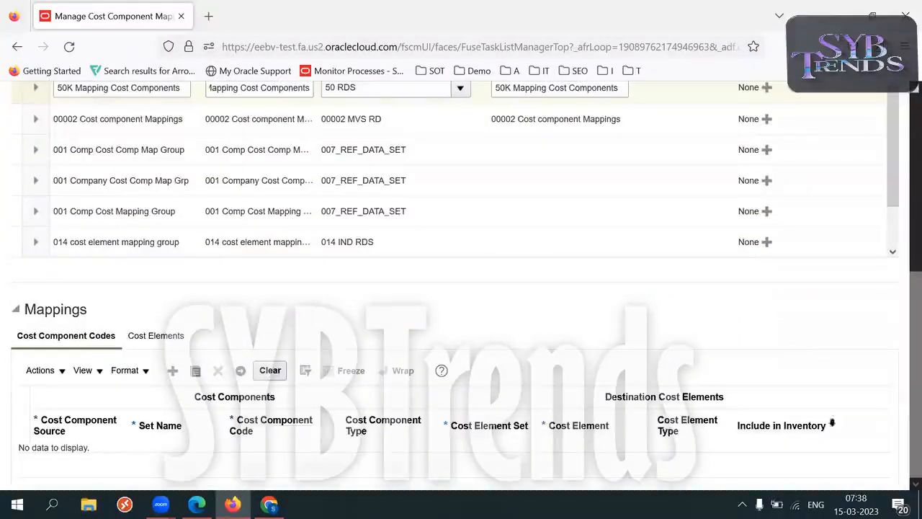
click(172, 372)
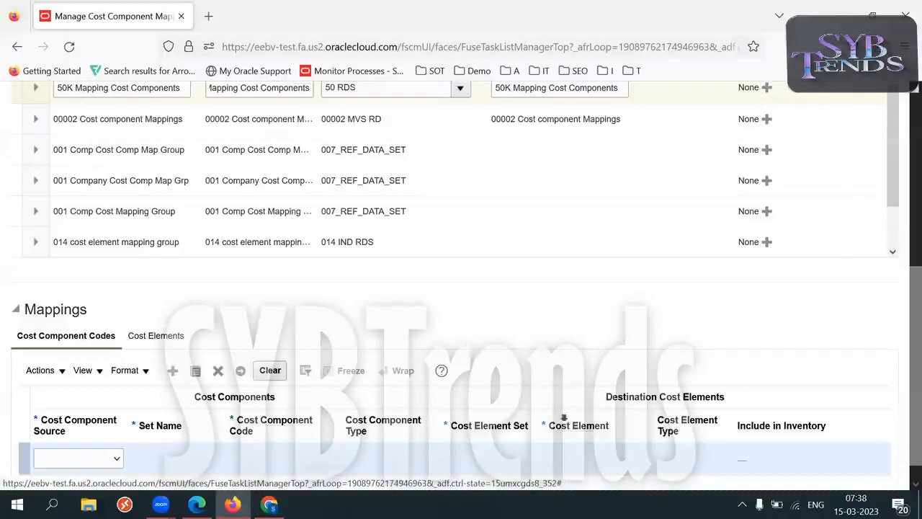
click(98, 462)
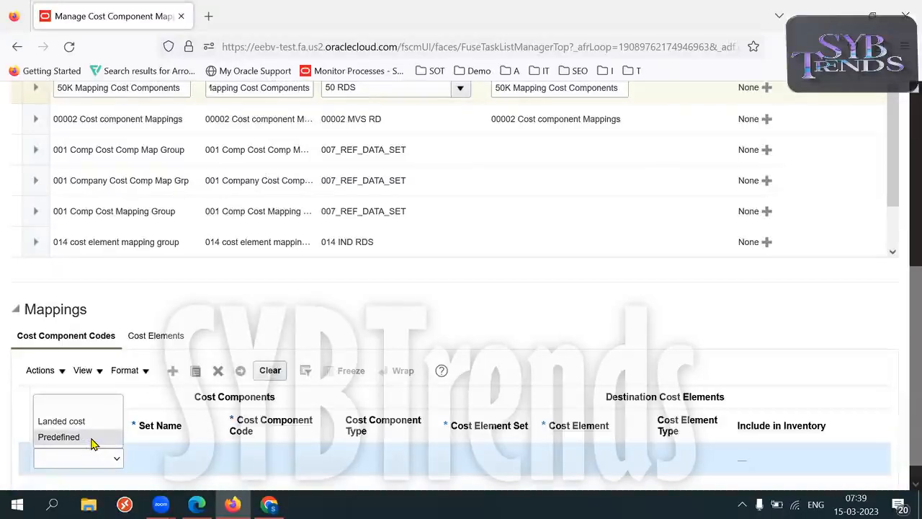
click(72, 436)
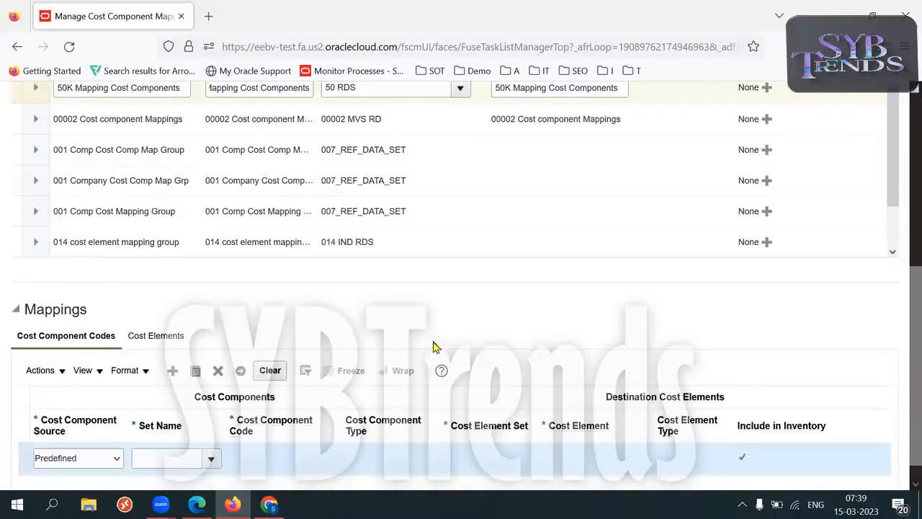
- Search the reference data sets for 50 and choose 50 RDS as the mapping row's set name
click(210, 460)
click(148, 437)
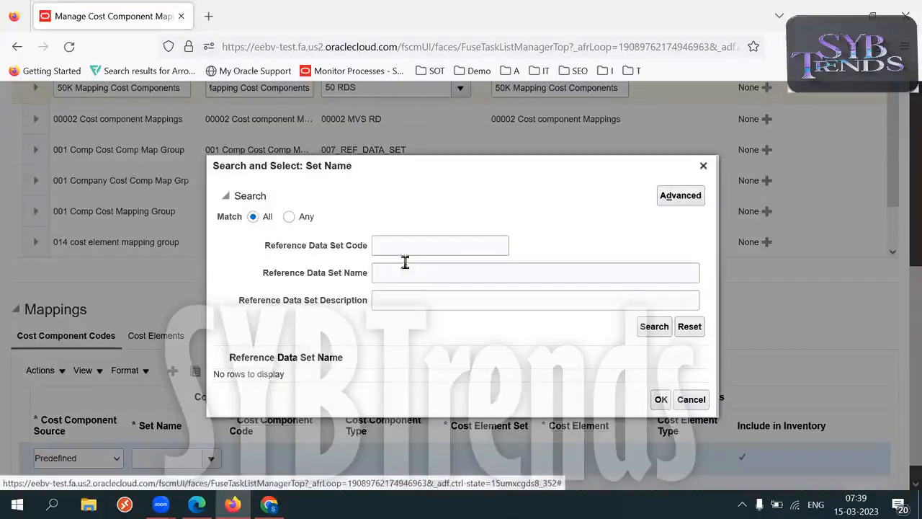
click(395, 275)
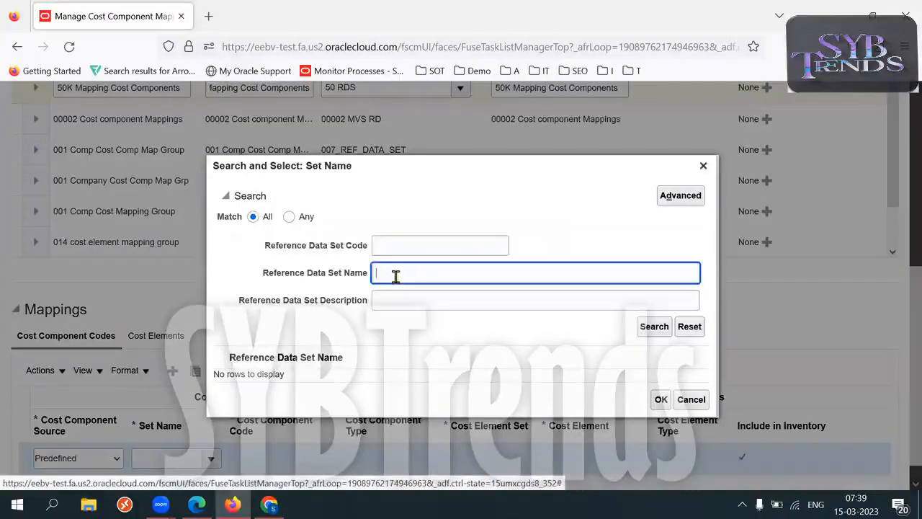
text(50)
key(Return)
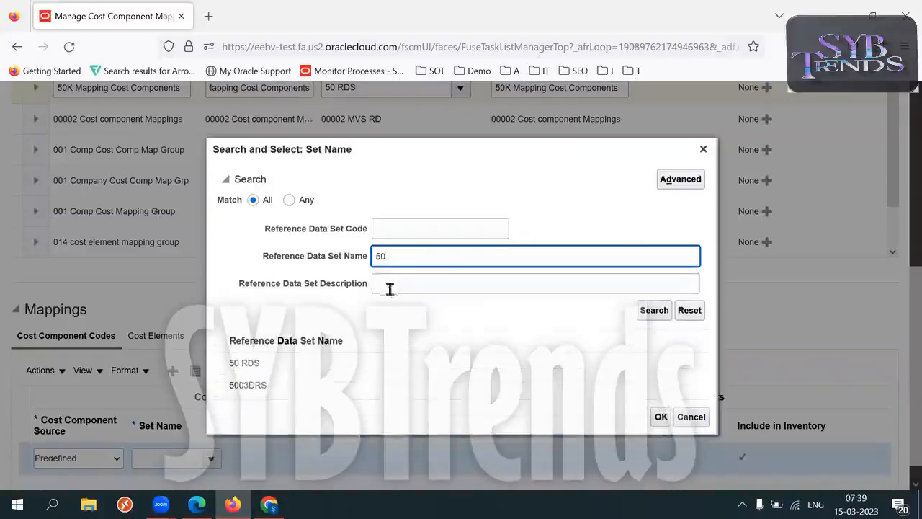
click(299, 366)
click(662, 418)
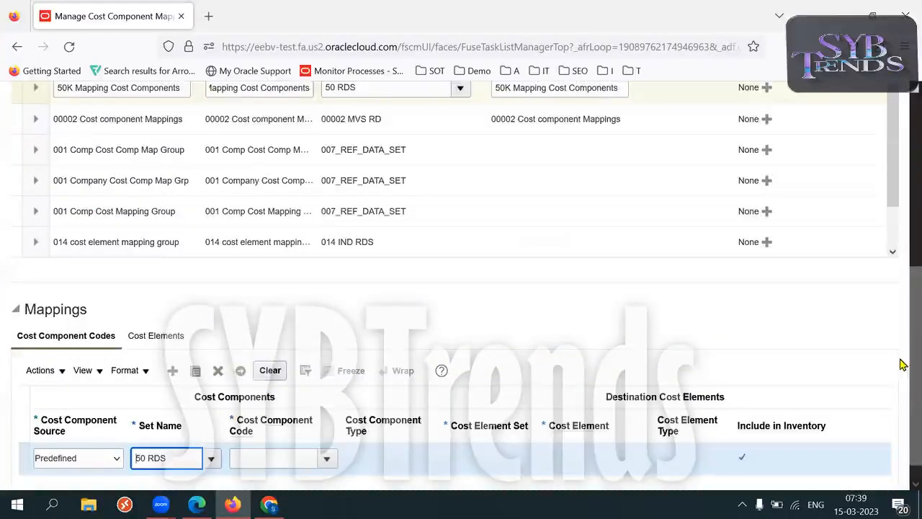
- Open the cost component code lookup for the mapping row, enter 50K as the code, and close the lookup
drag(915, 361, 913, 393)
click(327, 436)
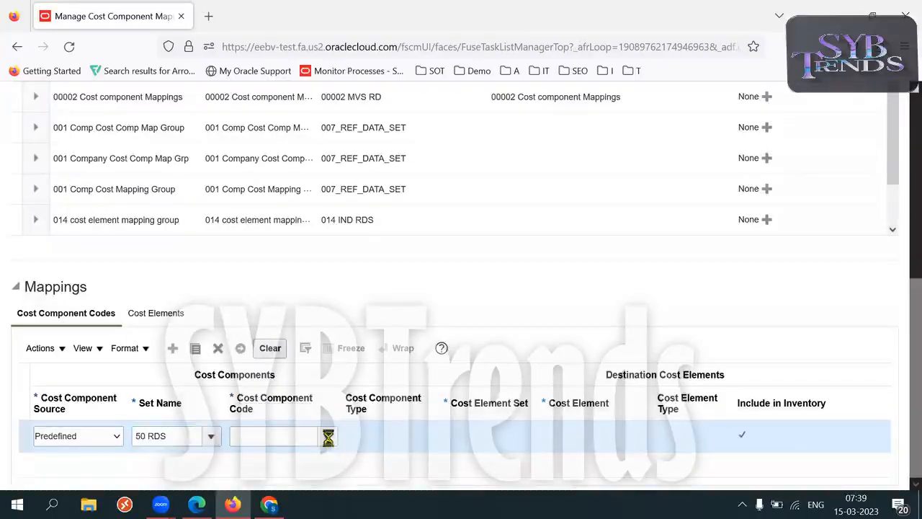
click(245, 459)
click(192, 200)
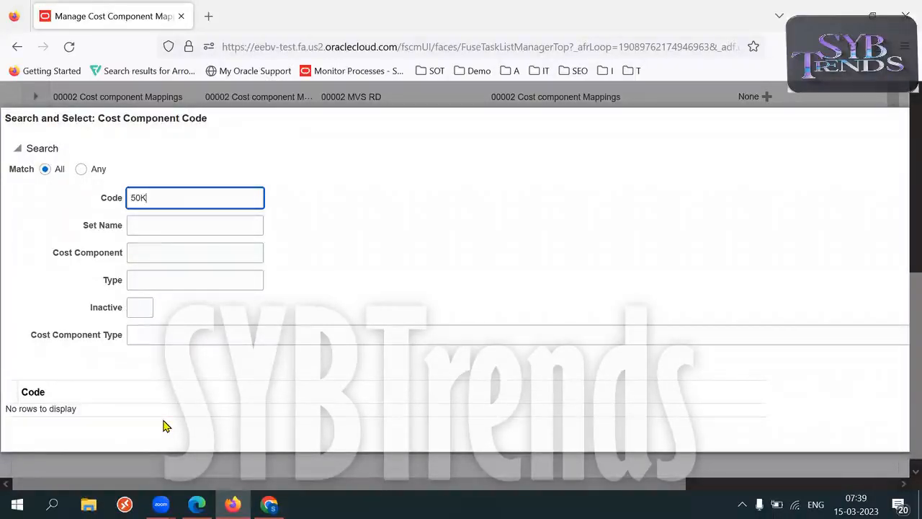
drag(550, 486, 757, 494)
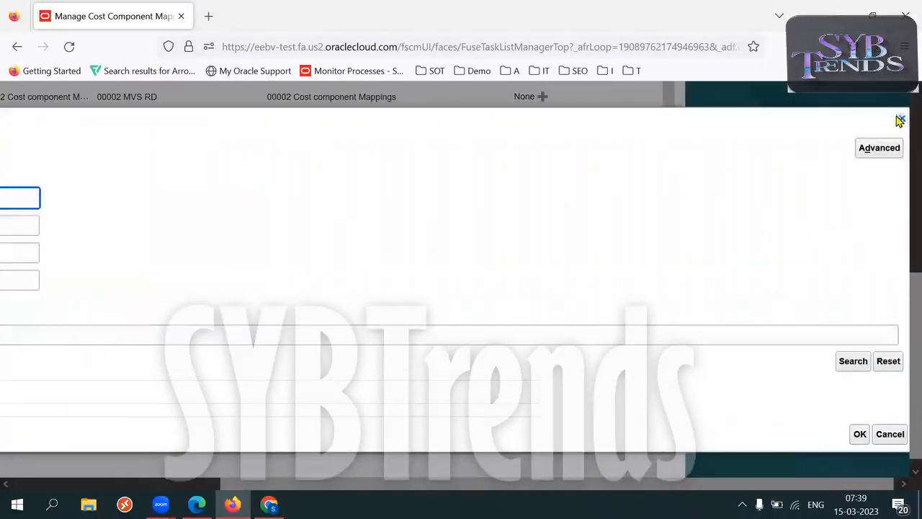
click(900, 119)
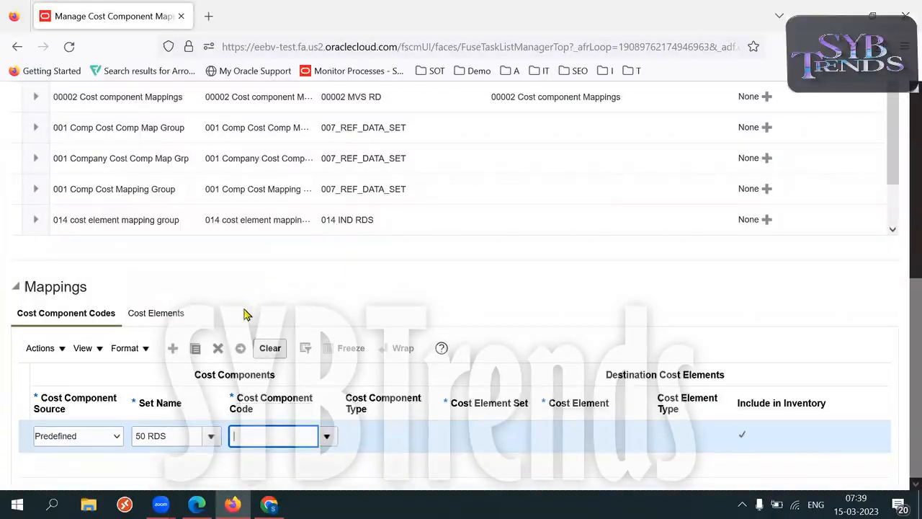
- Check the available set names and the Cost Elements mappings, and return to the cost component code mappings
click(210, 438)
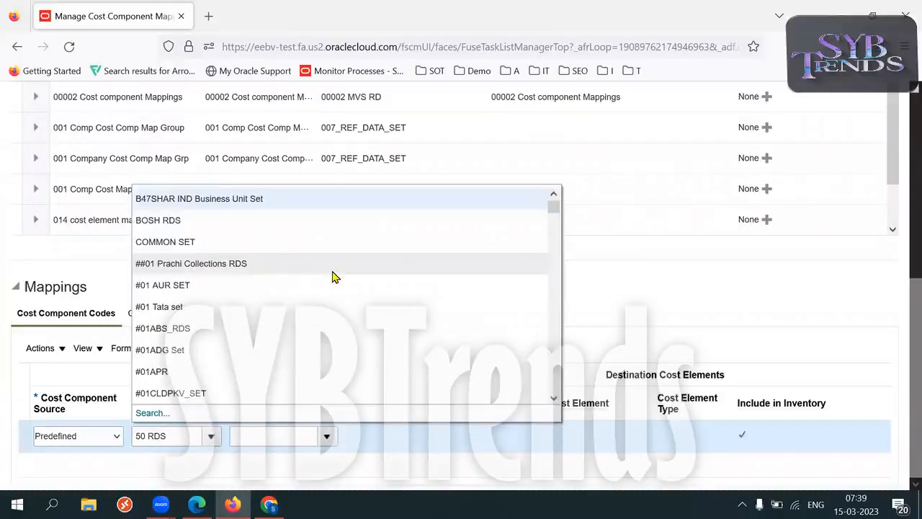
double_click(684, 278)
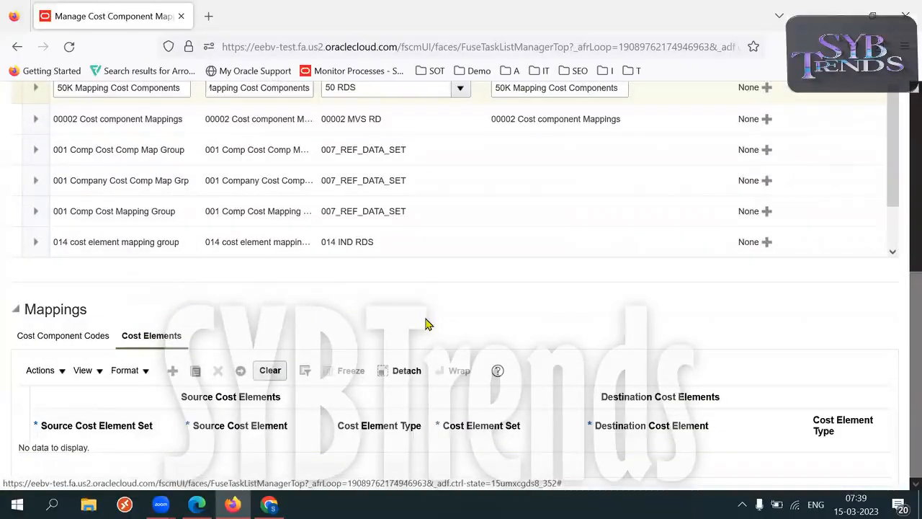
click(72, 337)
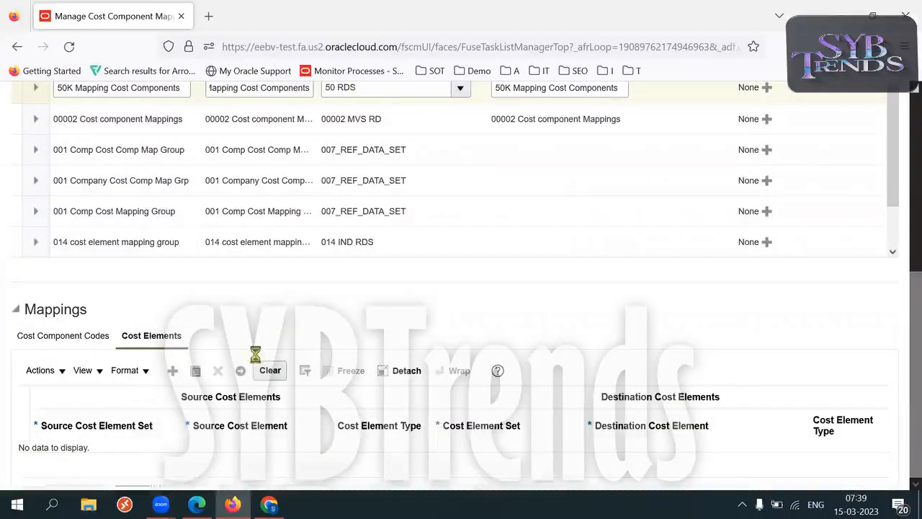
- Add a fresh cost component code mapping row with Predefined as its source
click(176, 373)
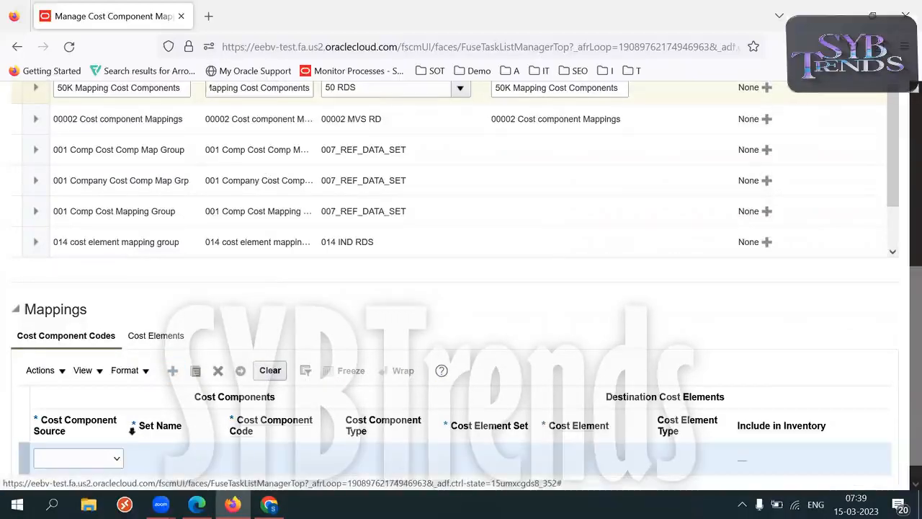
click(94, 459)
click(63, 435)
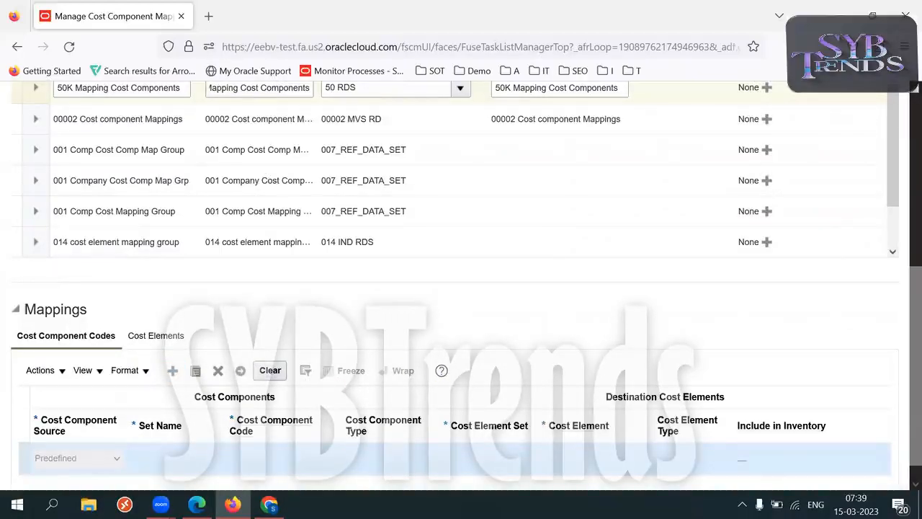
- Look up 50 as the new mapping row's set name and choose 50 RDS
scroll(900, 385, down, 1)
click(173, 433)
text(50)
key(Tab)
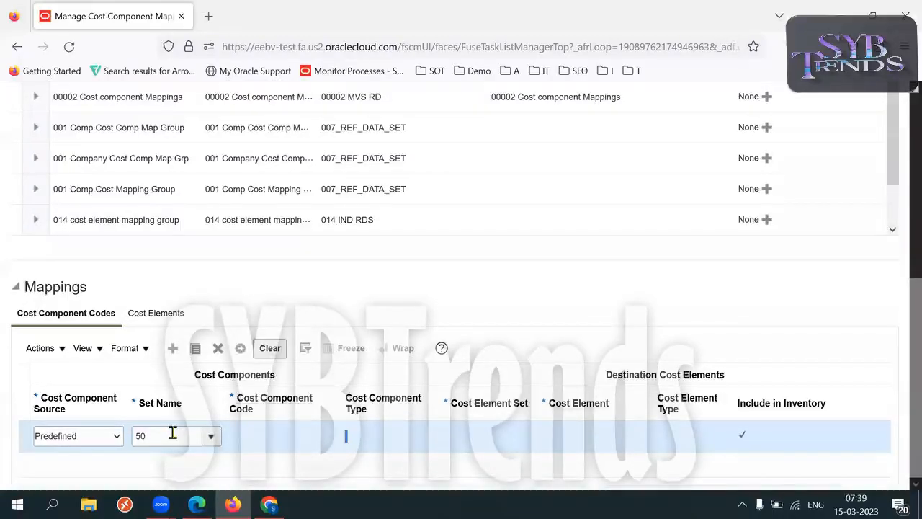
click(274, 366)
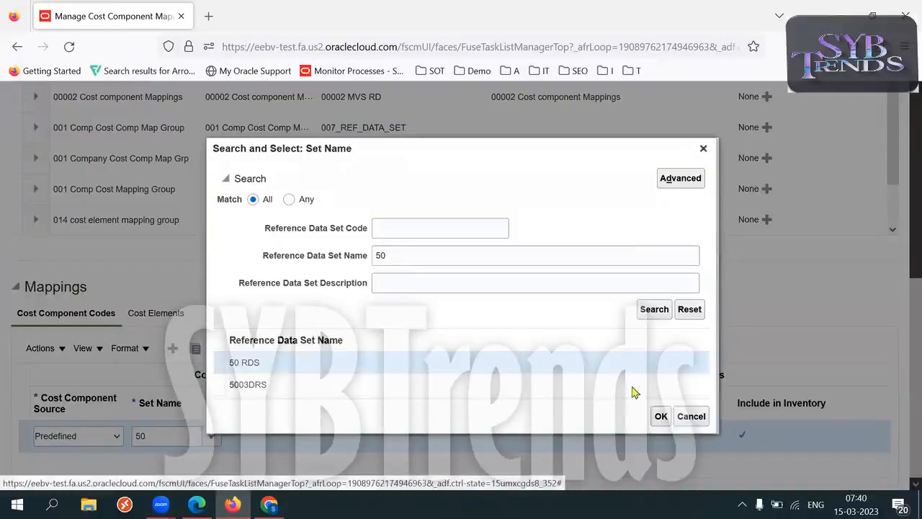
click(661, 418)
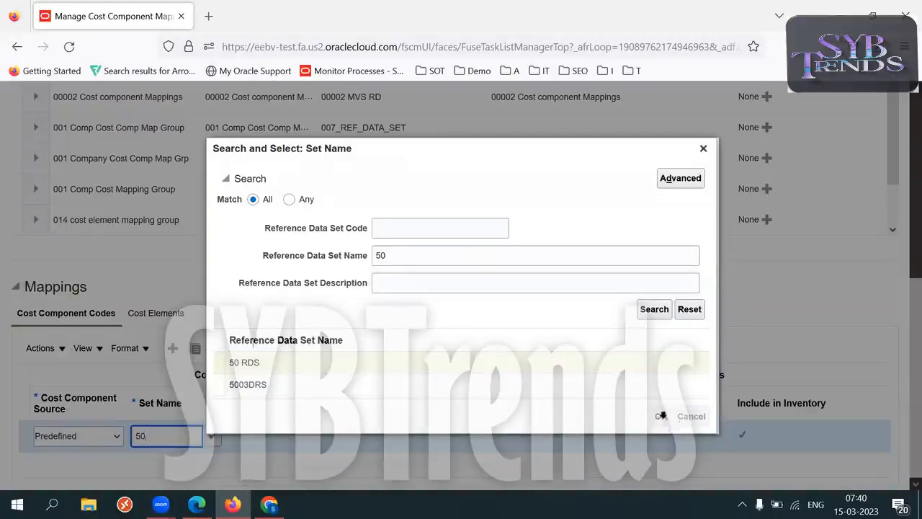
- Clear the mapping row's set name and look up reference data sets matching COMMON
key(BackSpace)
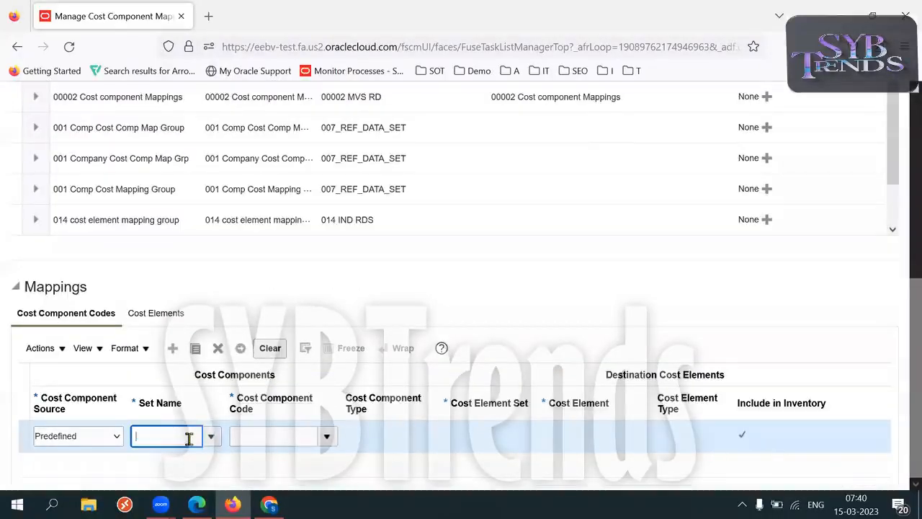
text(COMMON)
key(Tab)
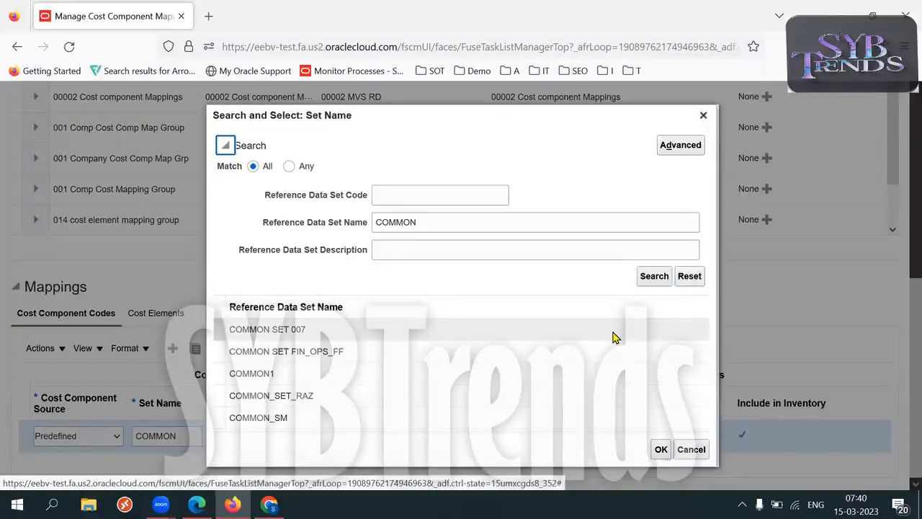
- Search the reference data set names for Enter and choose Enterprise Set as the mapping row's set name
click(451, 229)
double_click(451, 228)
text(Enter)
key(Return)
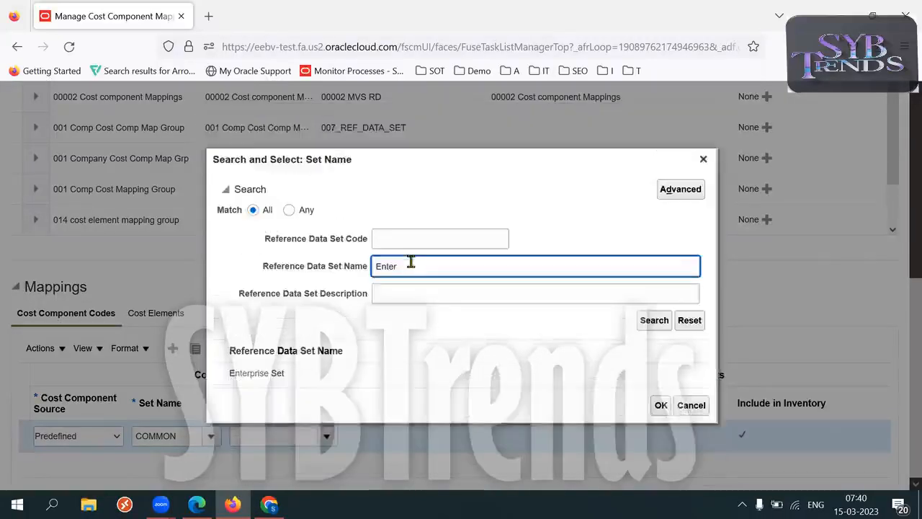
click(301, 379)
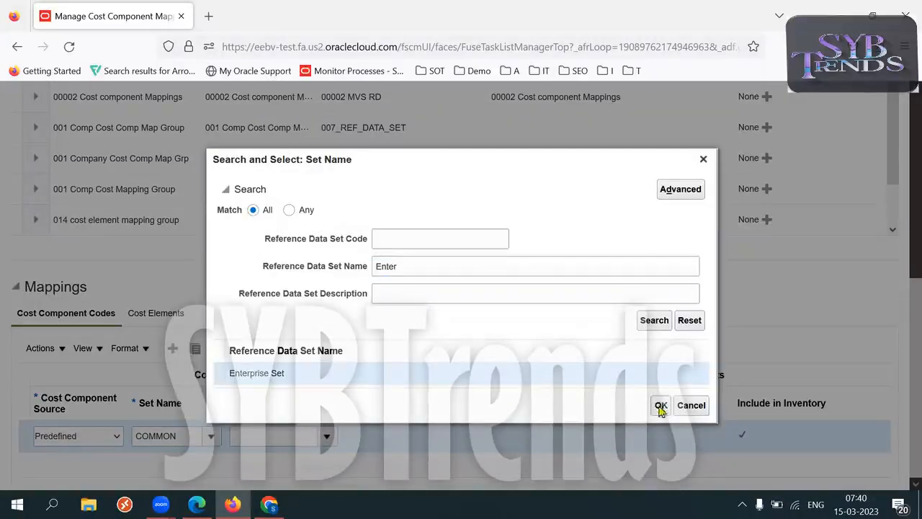
click(659, 405)
- Search for cost component codes for the Enterprise Set row without any criteria, and close the lookup
click(325, 438)
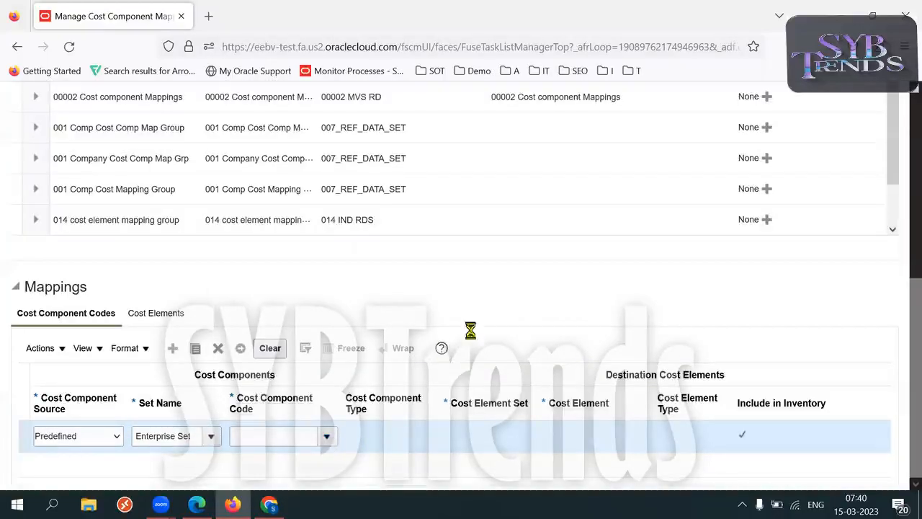
click(252, 458)
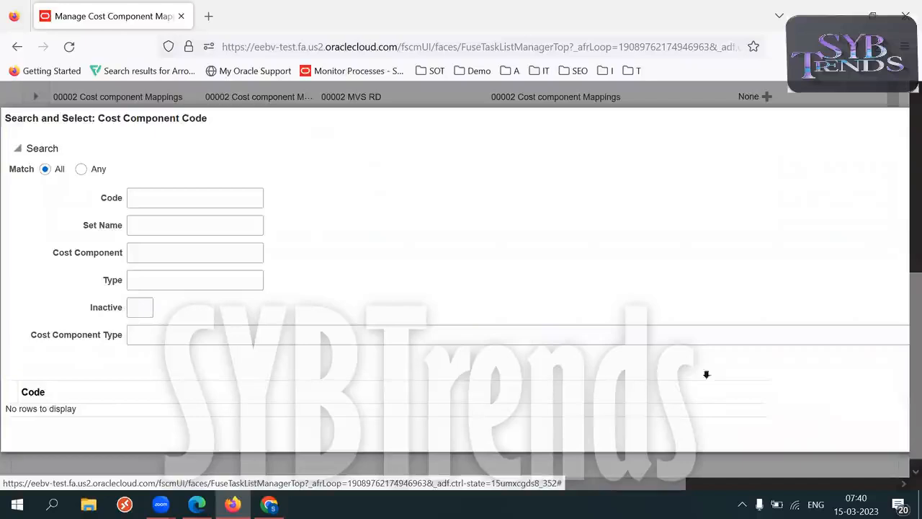
drag(649, 484, 901, 488)
click(844, 366)
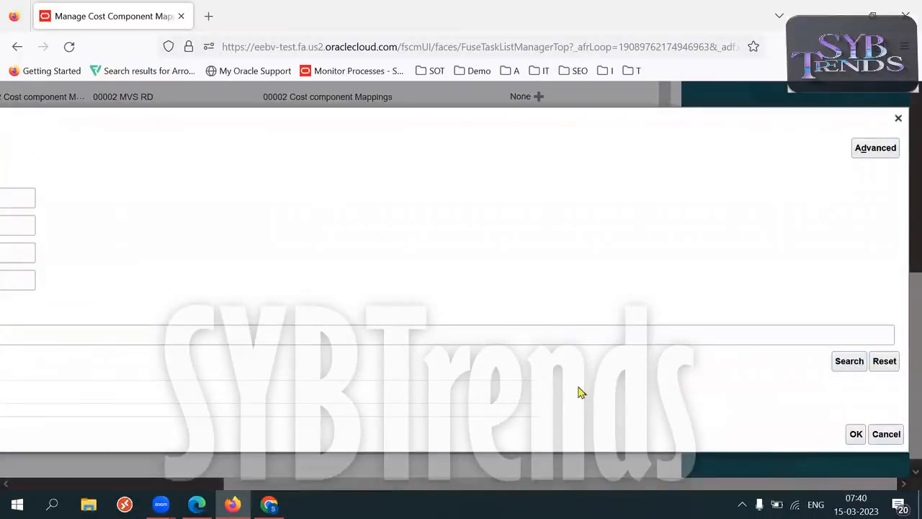
click(898, 120)
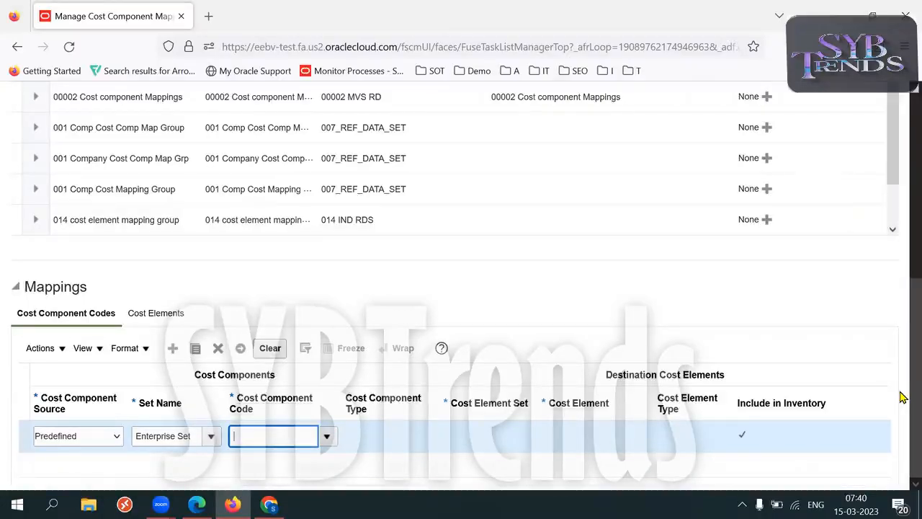
- Delete the incomplete Enterprise Set mapping row and save the cost component mappings
click(219, 350)
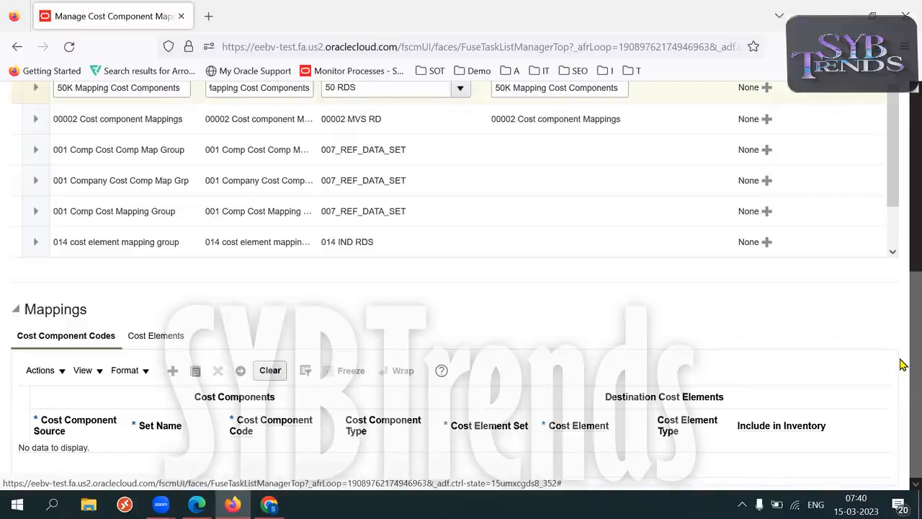
scroll(903, 365, up, 10)
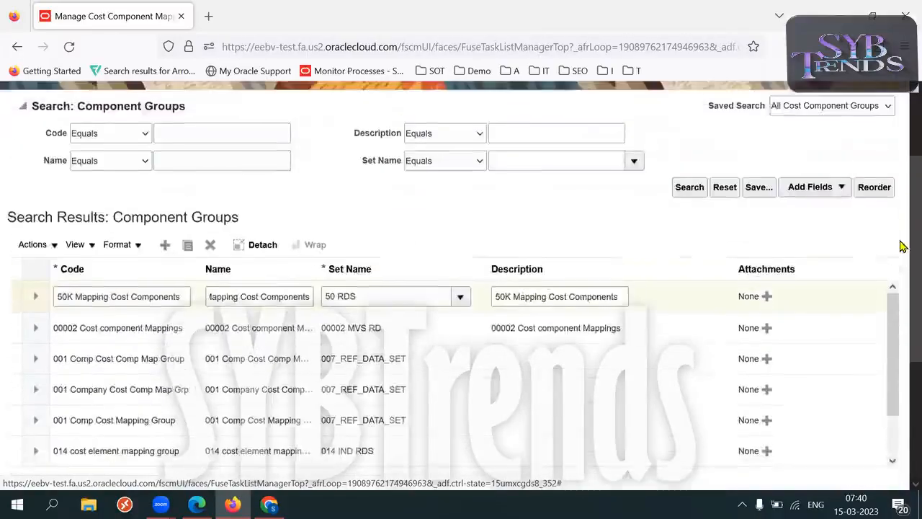
click(752, 158)
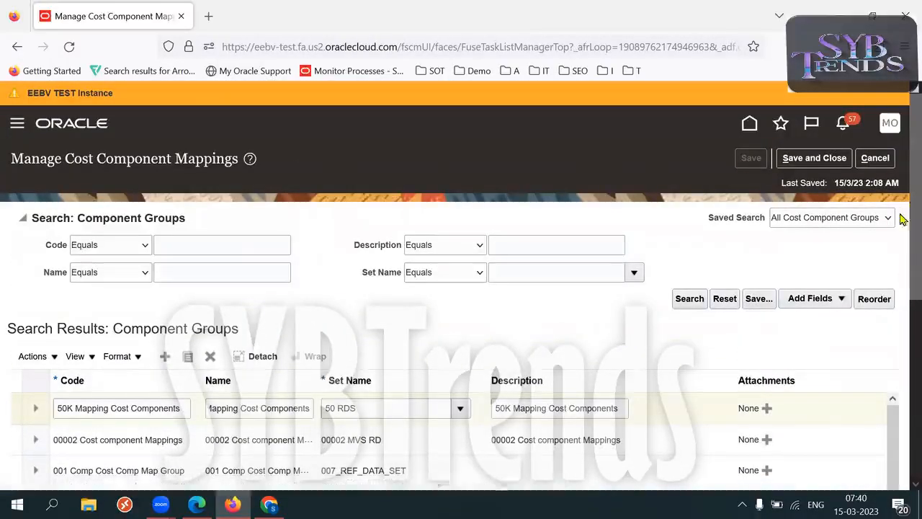
- Search the component groups for code 47K
scroll(900, 217, down, 1)
click(246, 189)
text(47K)
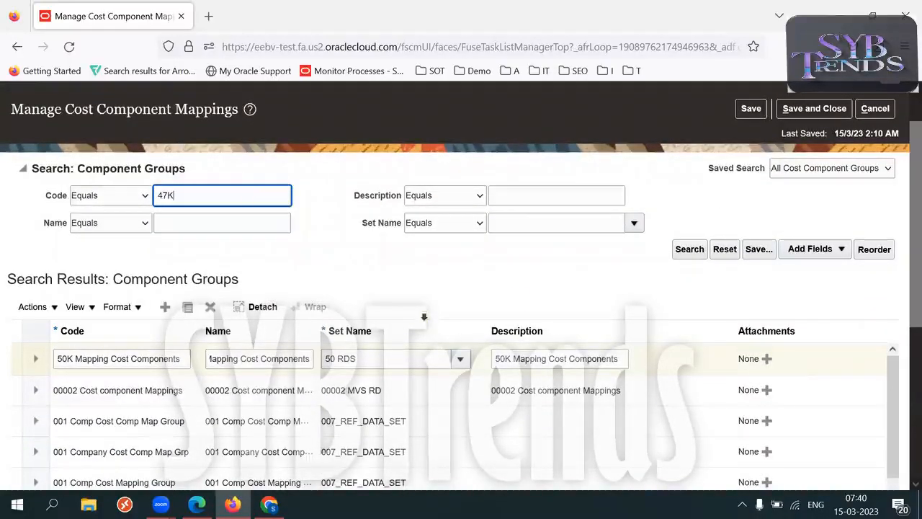
key(Return)
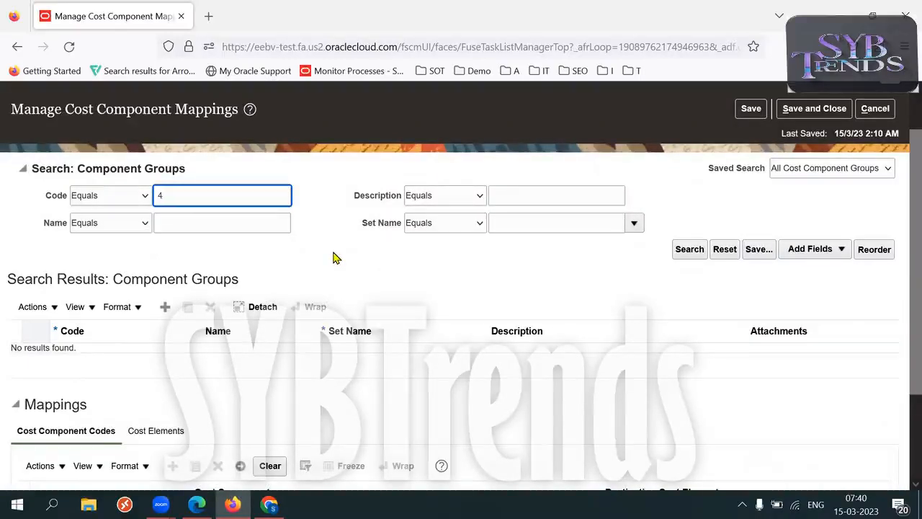
- Search the component groups for code 4, and enter 4% as the code criterion
click(691, 250)
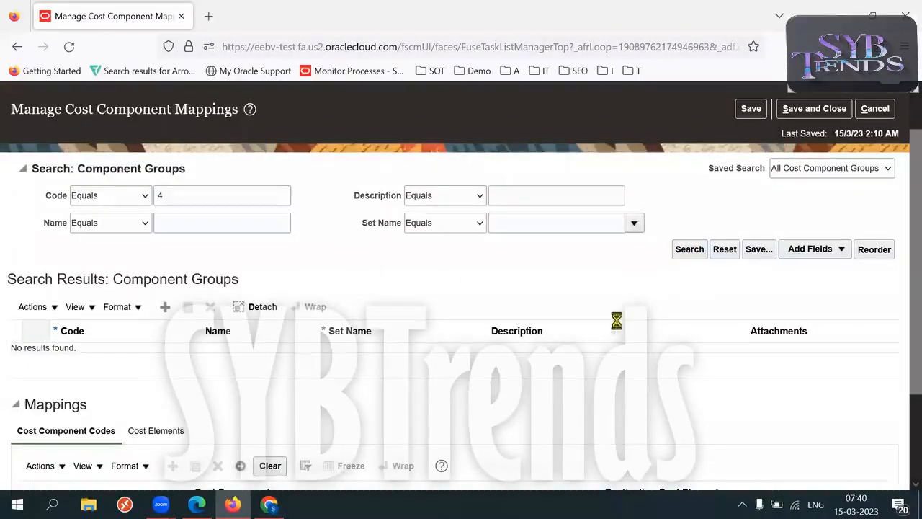
double_click(199, 196)
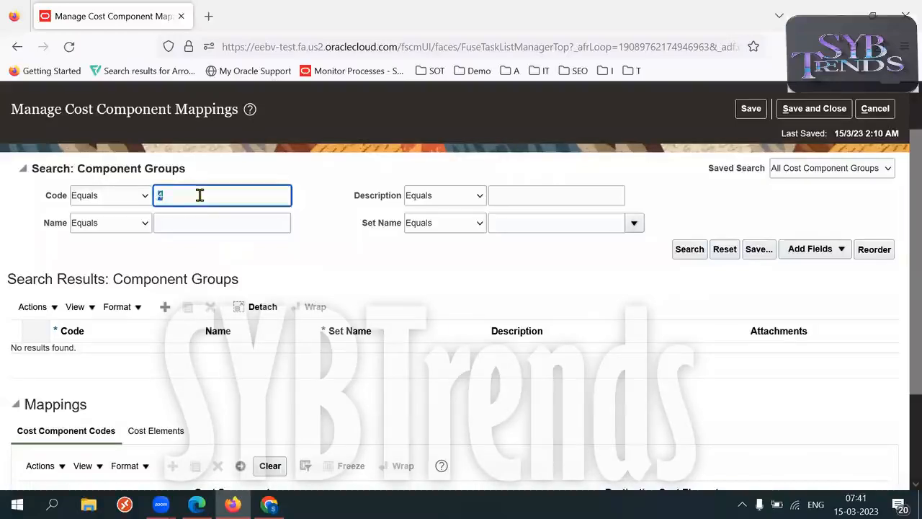
text(4%)
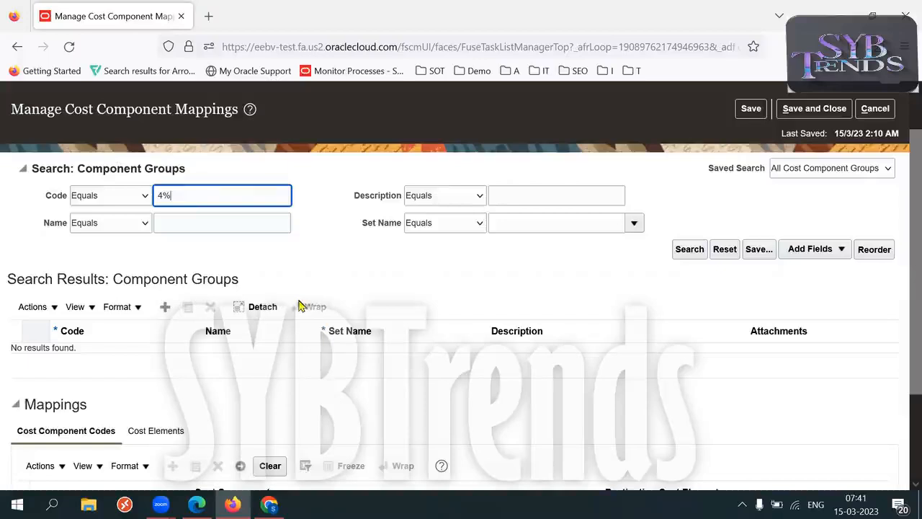
- Cancel the current page, reopen the Manage Cost Component Mappings task, and examine the mappings of the 00002 Cost component Mappings group
click(874, 108)
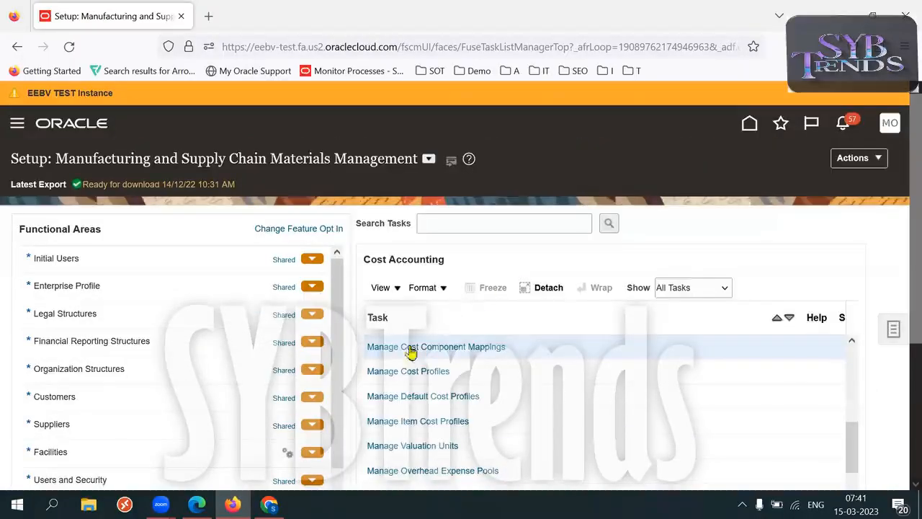
click(388, 347)
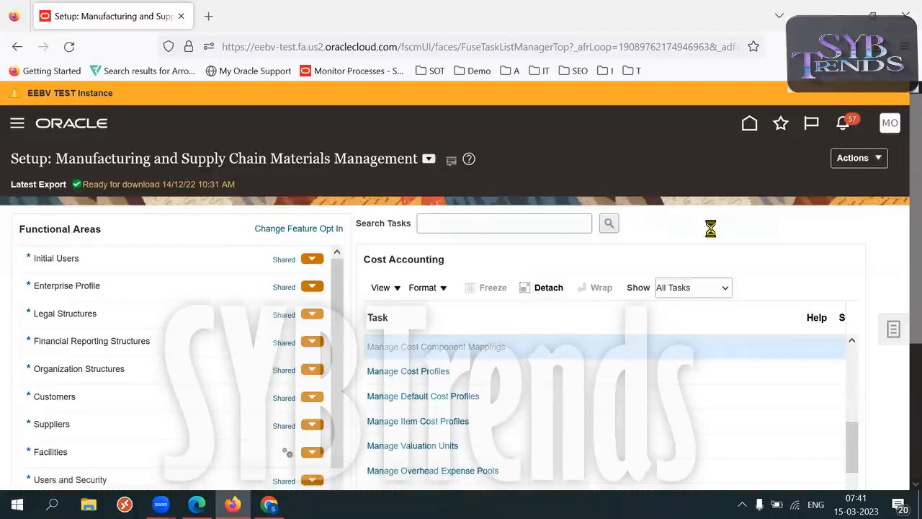
scroll(901, 325, down, 5)
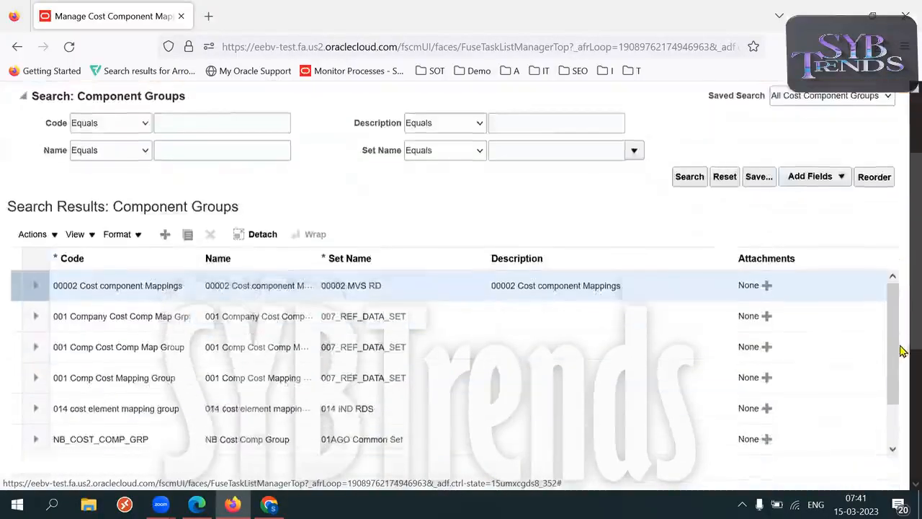
scroll(901, 437, down, 2)
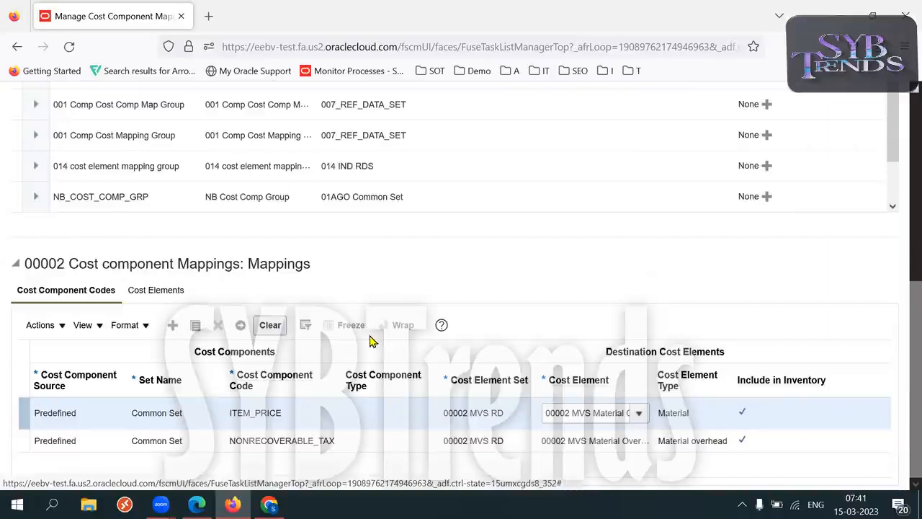
click(152, 290)
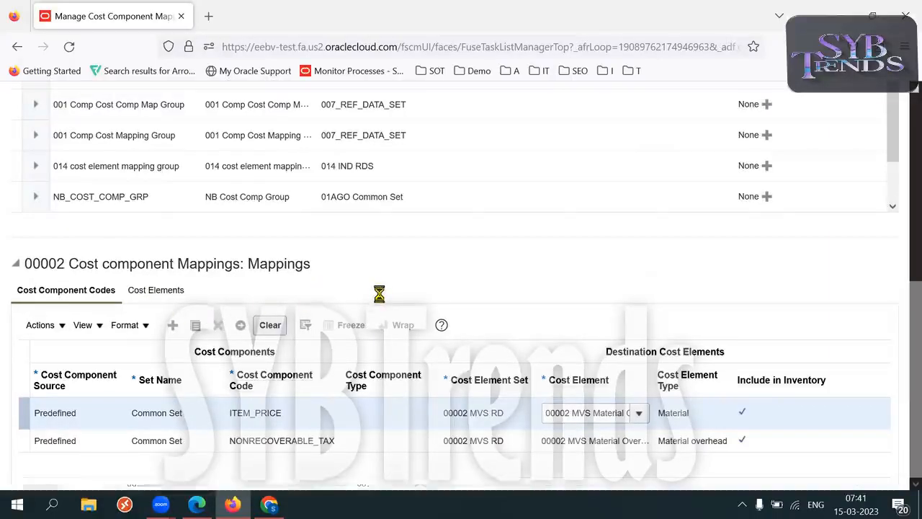
click(76, 337)
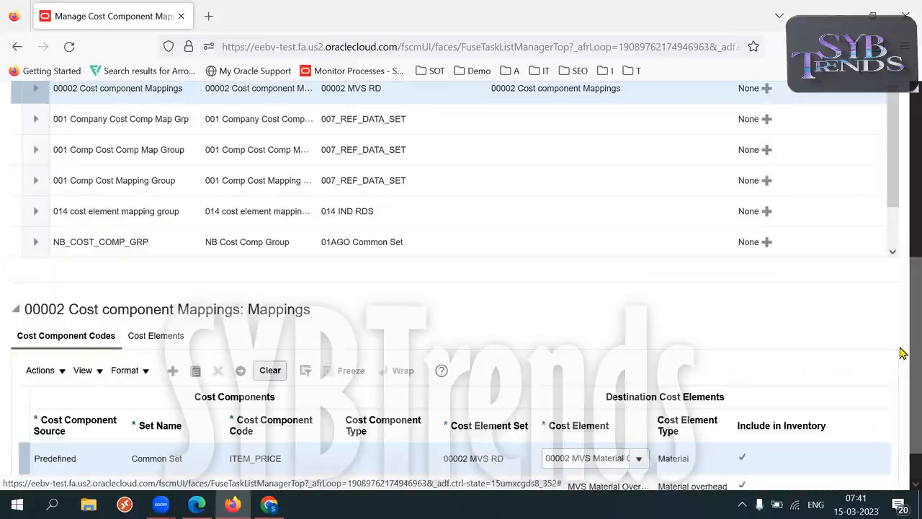
scroll(901, 303, up, 3)
scroll(272, 217, up, 2)
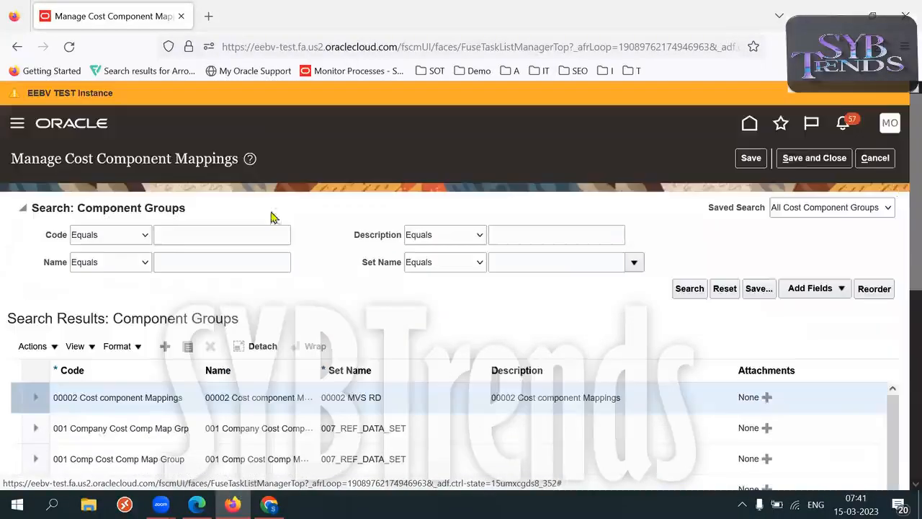
- Search the component groups for code 50K%
click(211, 228)
text(50K)
key(Return)
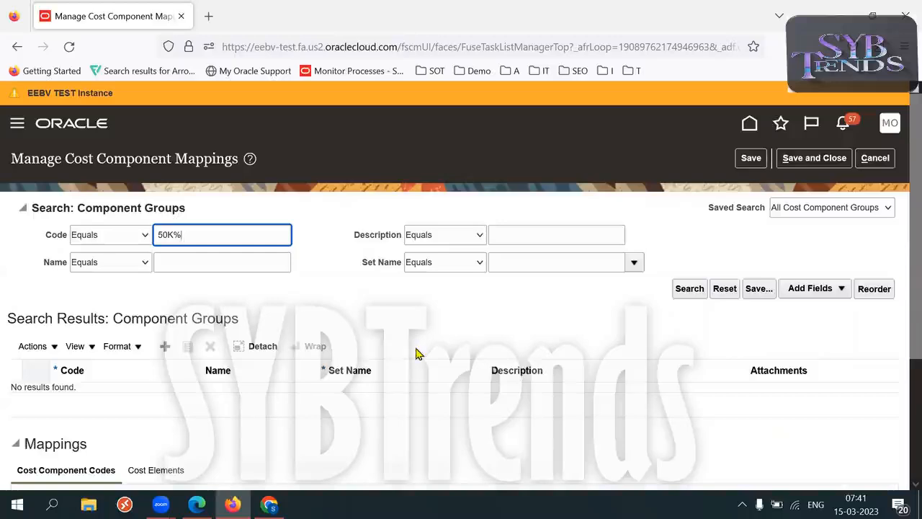
- Search the component groups by the name 50K% instead of the code, and clear the name criterion
key(ctrl+a)
key(ctrl+x)
click(214, 258)
key(ctrl+v)
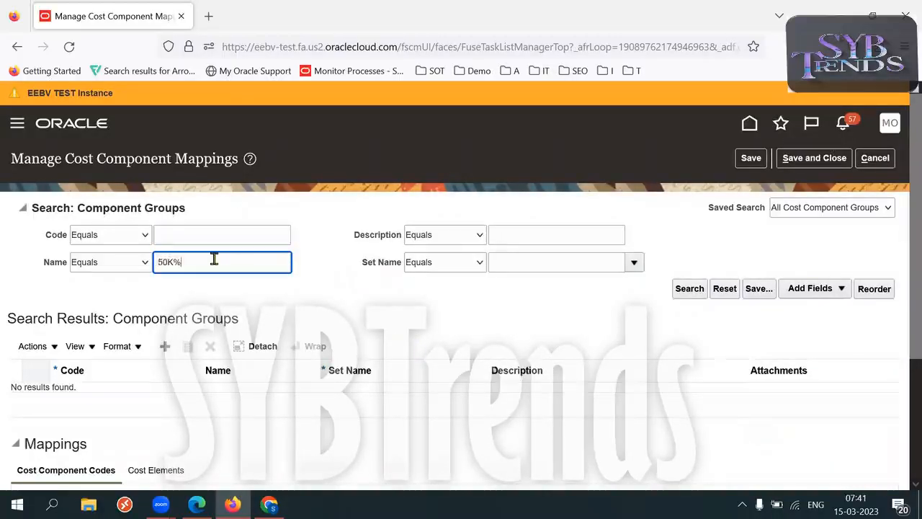
click(689, 291)
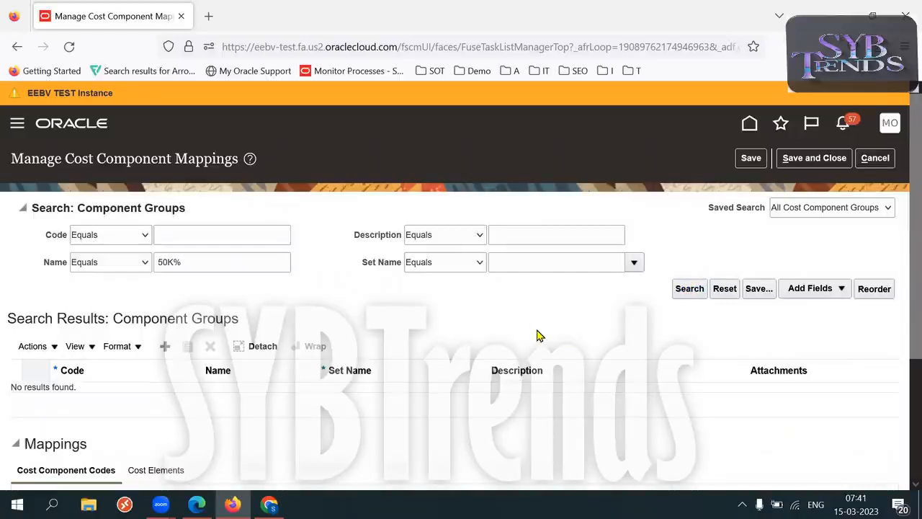
click(204, 260)
key(ctrl+a)
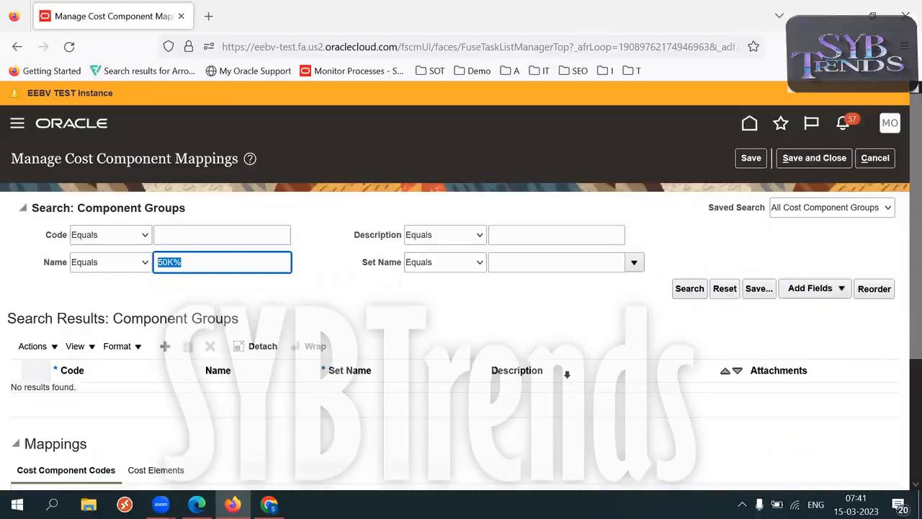
key(BackSpace)
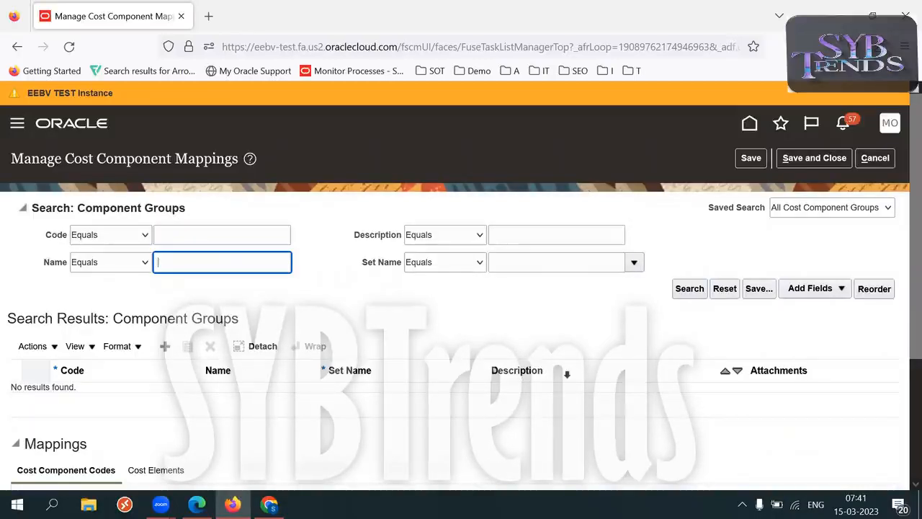
- Add a component group with 50K Cost Elements Mapping as both its code and its name
click(167, 347)
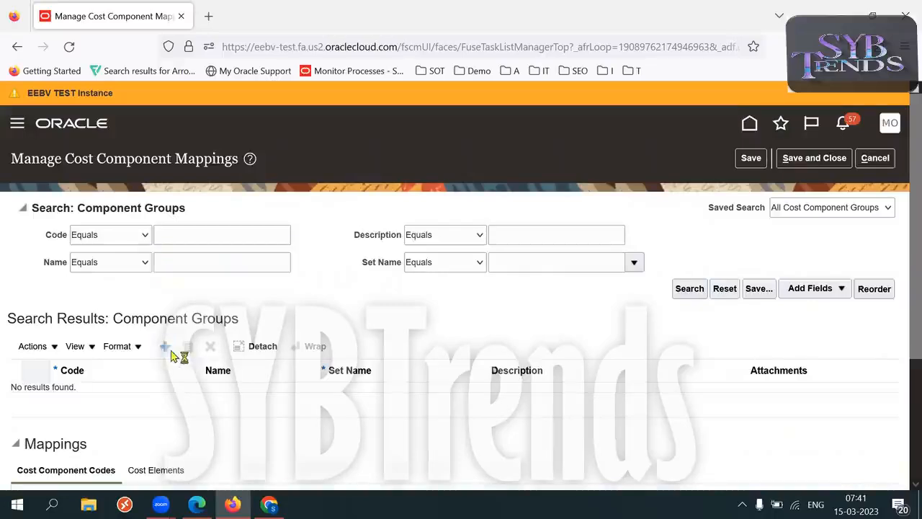
key(F11)
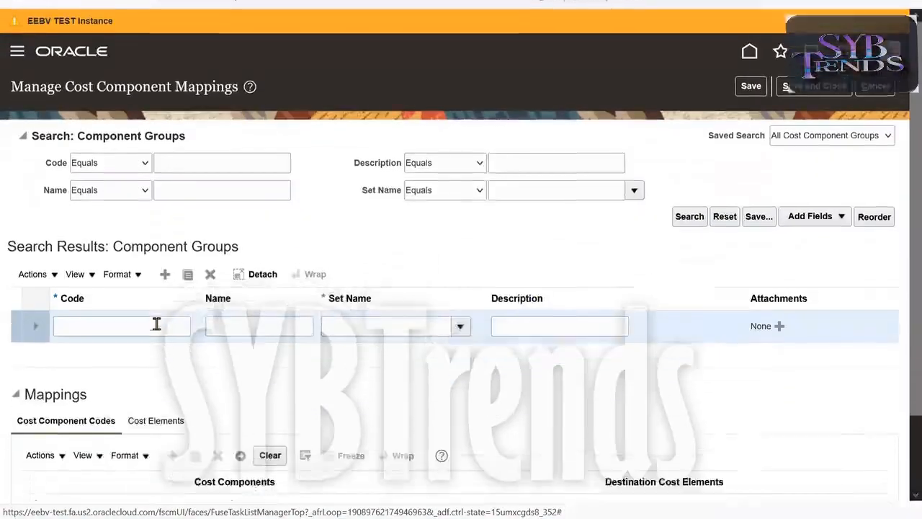
click(131, 314)
text(50)
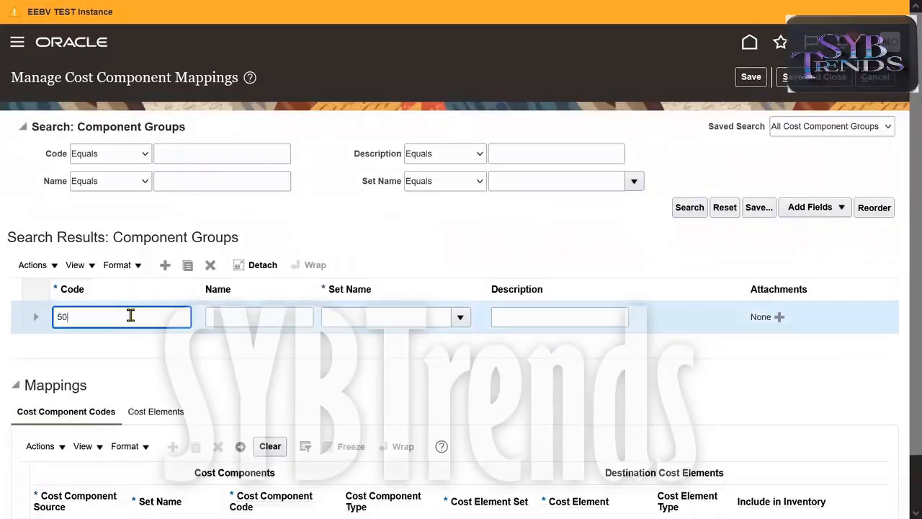
text(K Cost)
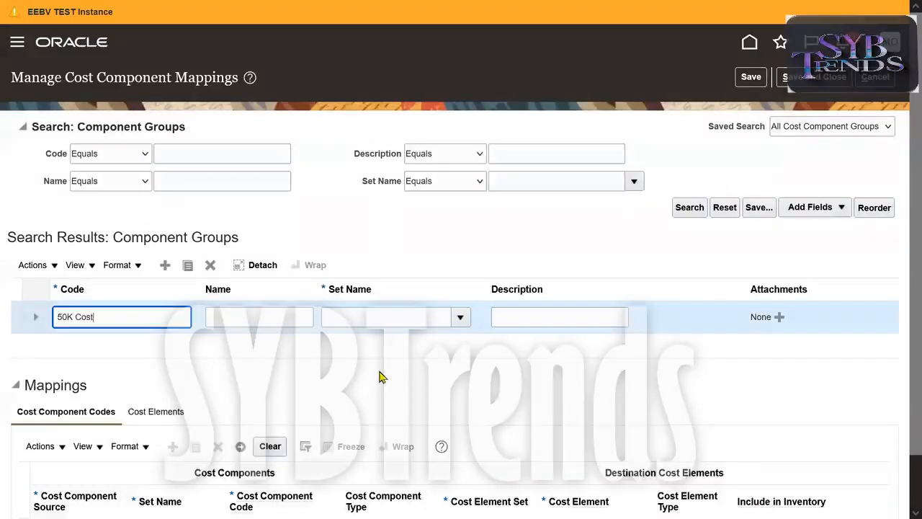
text( Elements Mapping)
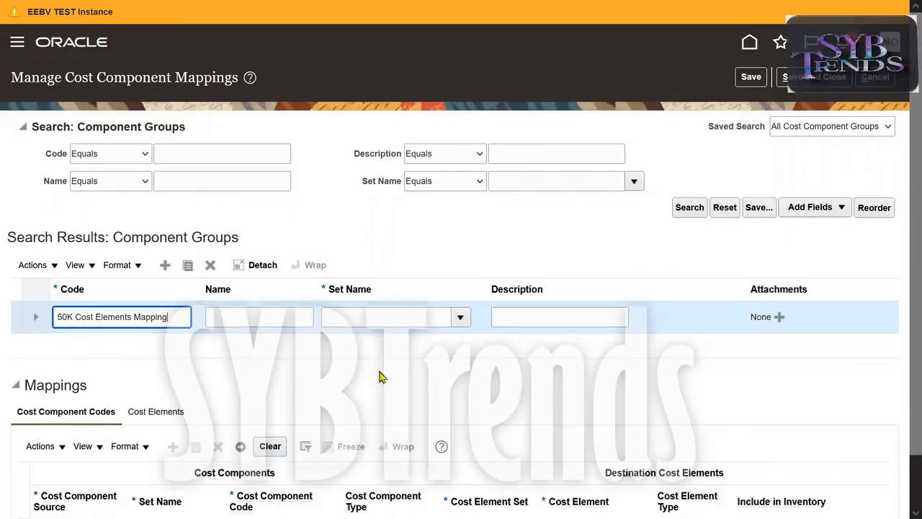
triple_click(164, 320)
key(Tab)
key(ctrl+v)
key(Tab)
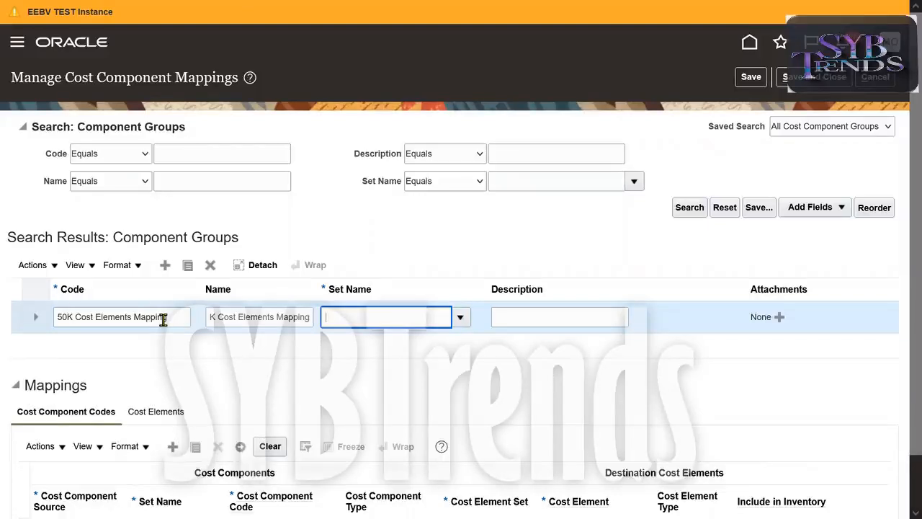
- Search the reference data set codes for COMM and choose Common Set as the new component group's set name
click(461, 321)
click(460, 322)
click(460, 318)
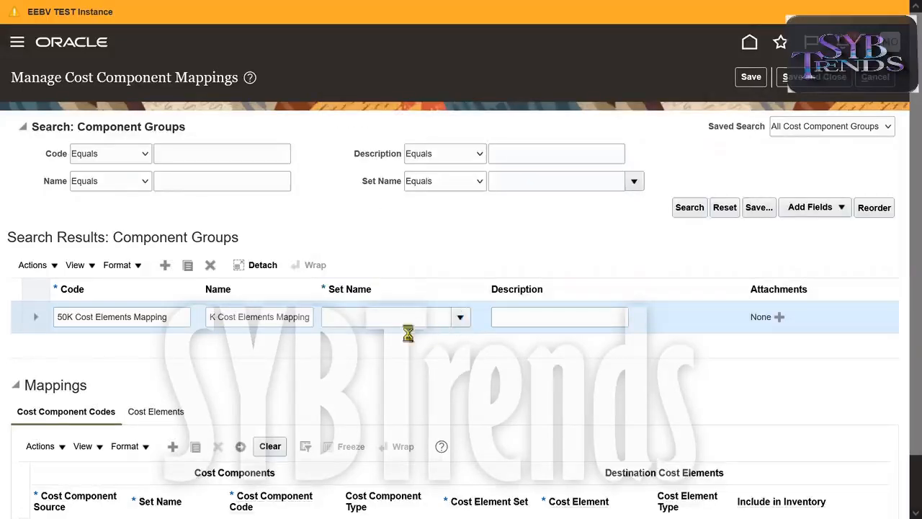
click(340, 308)
click(460, 319)
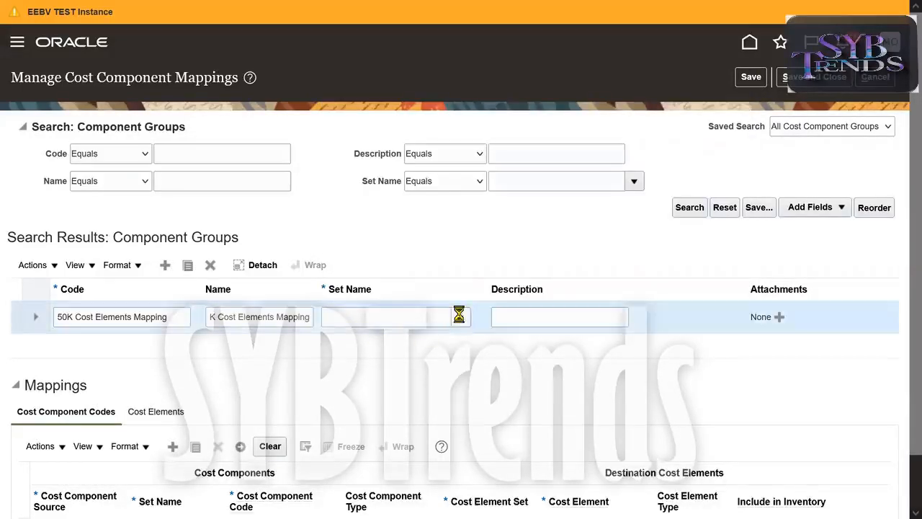
click(332, 294)
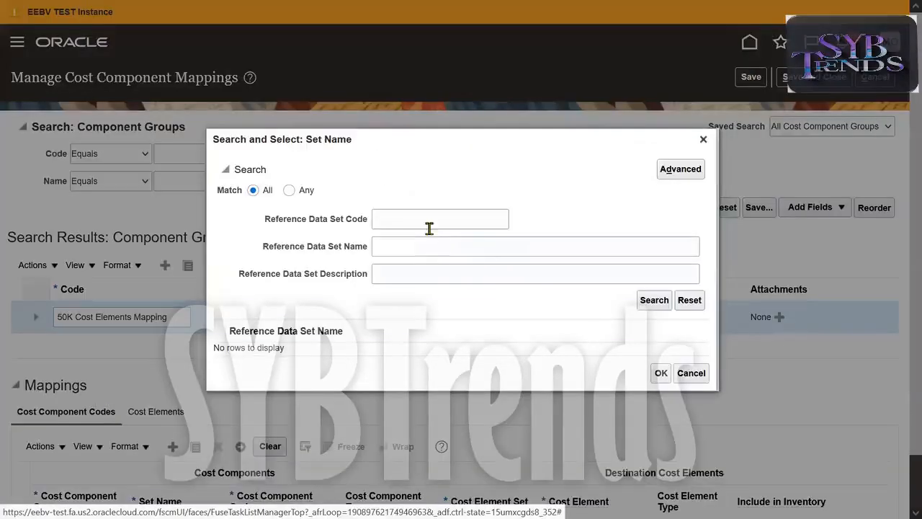
click(397, 224)
text(cO)
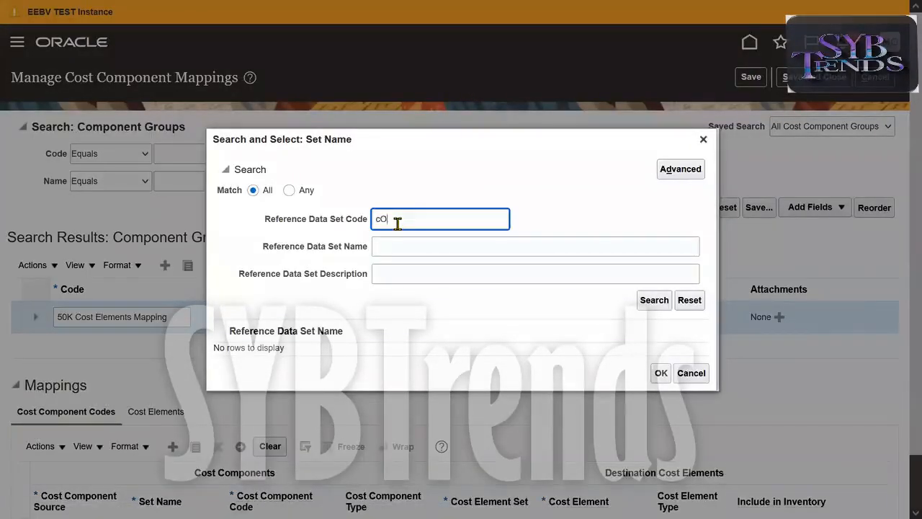
key(BackSpace)
key(BackSpace)
key(BackSpace)
key(BackSpace)
text(CM)
text(OMM)
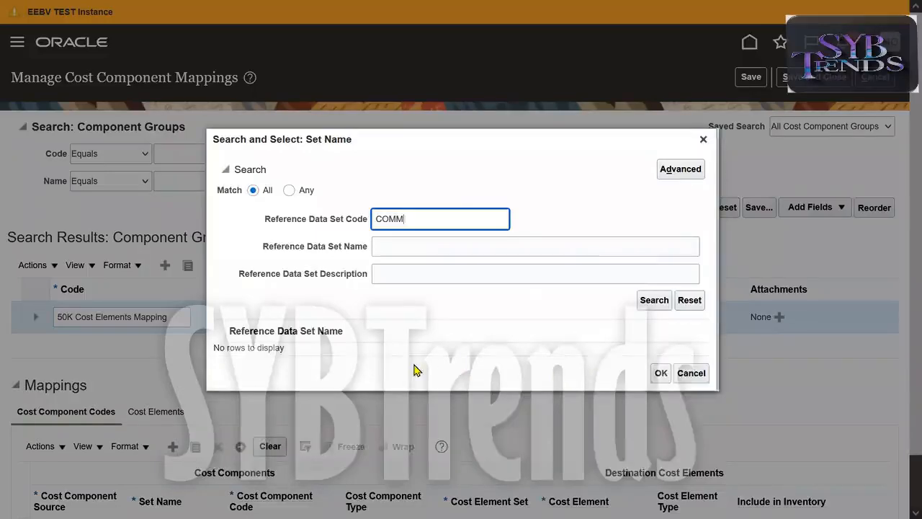
key(Return)
click(382, 386)
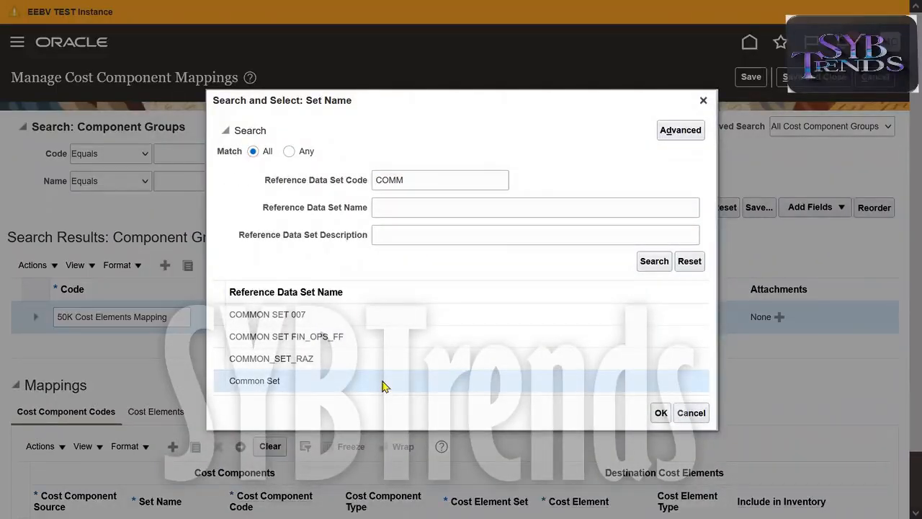
click(661, 412)
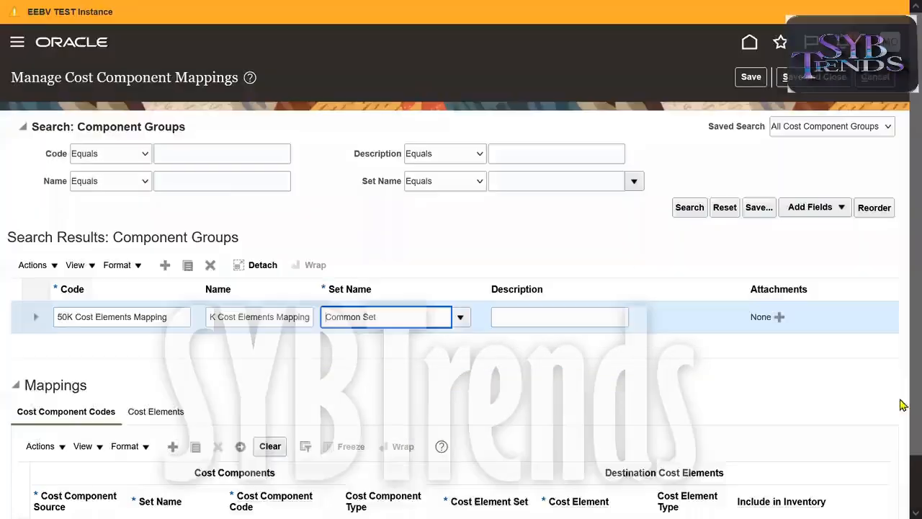
- Add a cost component code mapping row to the new group with Predefined as its cost component source
drag(915, 405, 915, 461)
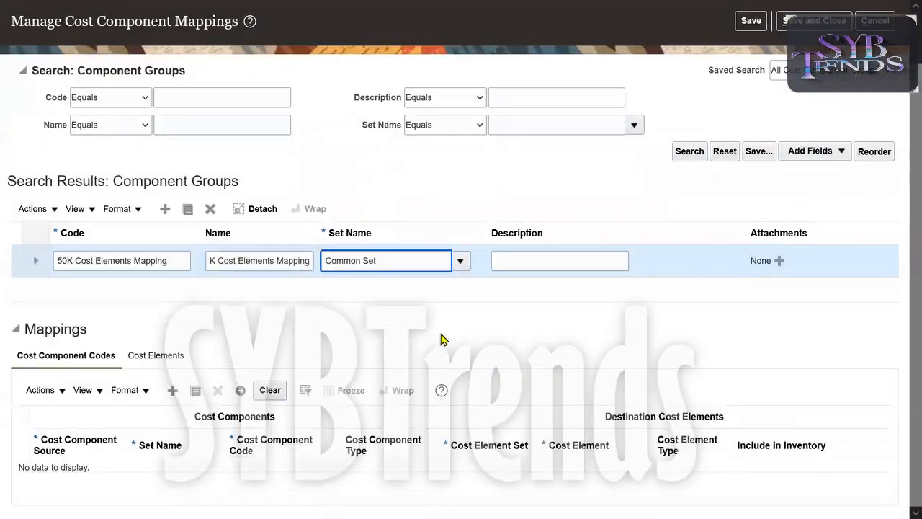
click(174, 392)
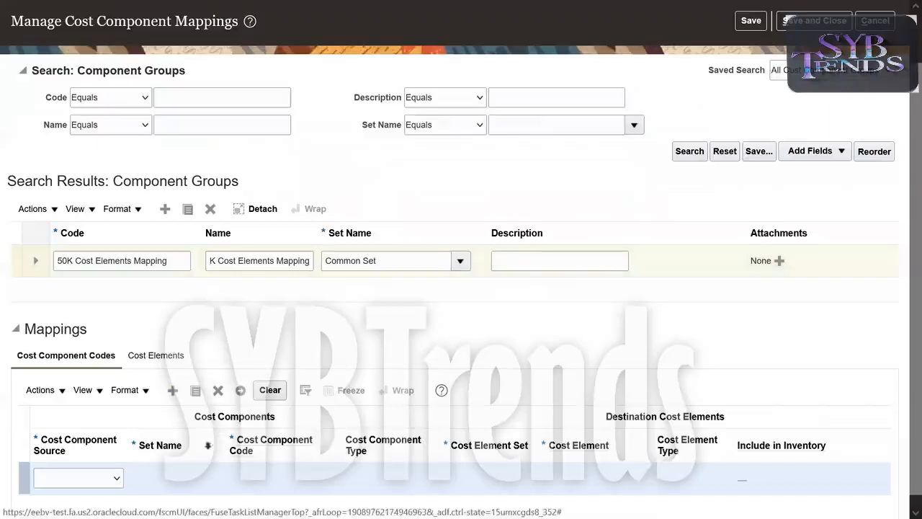
click(115, 477)
click(83, 455)
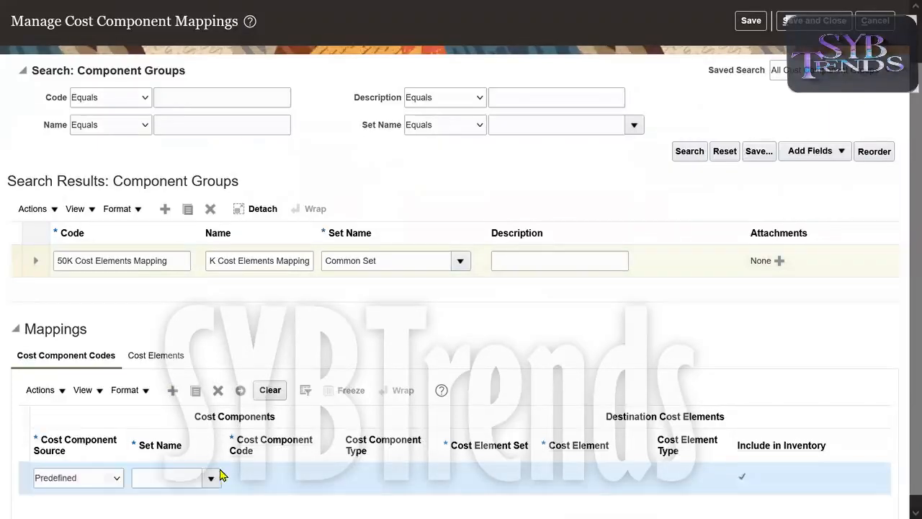
- Search the reference data set names for Comm and choose Common Set as the mapping row's set name
click(212, 479)
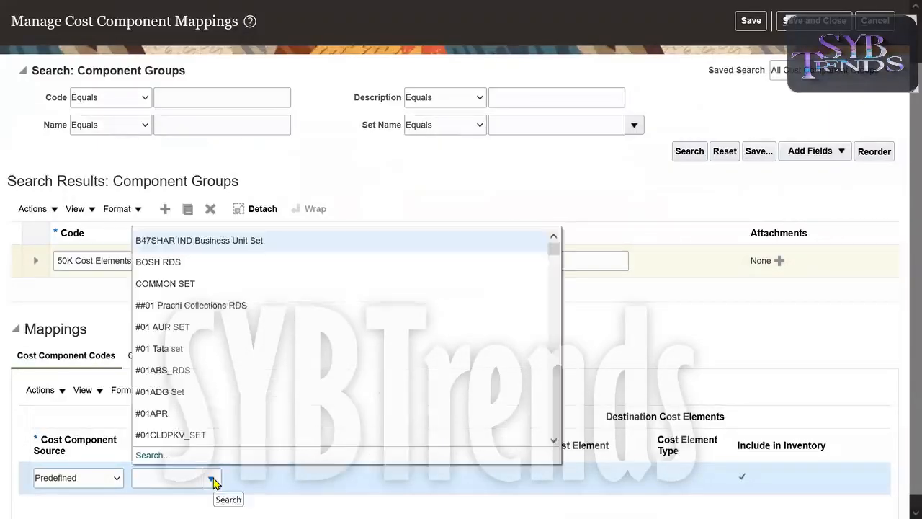
click(153, 455)
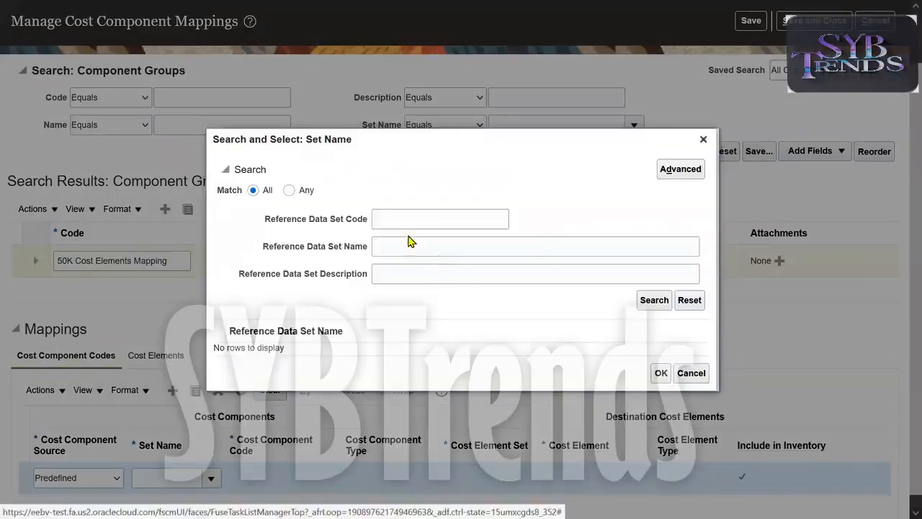
click(406, 228)
text(c)
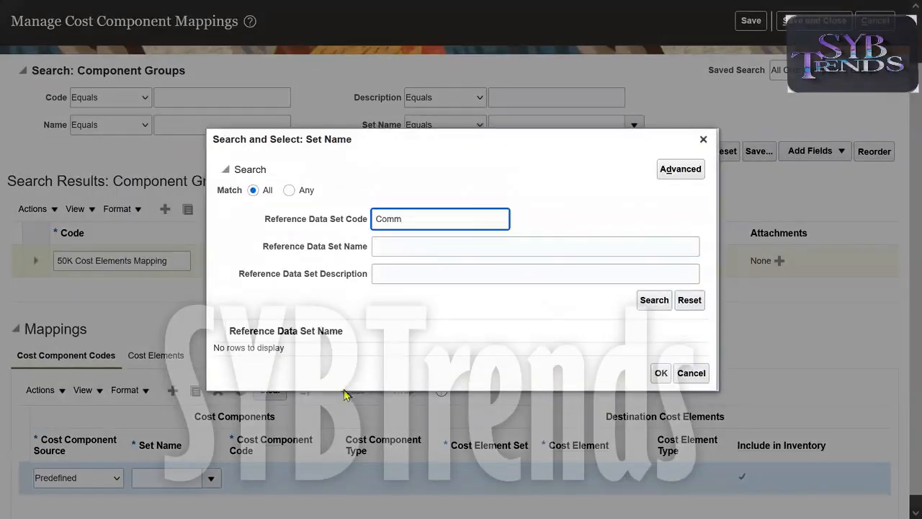
double_click(459, 222)
key(BackSpace)
key(Tab)
text(C)
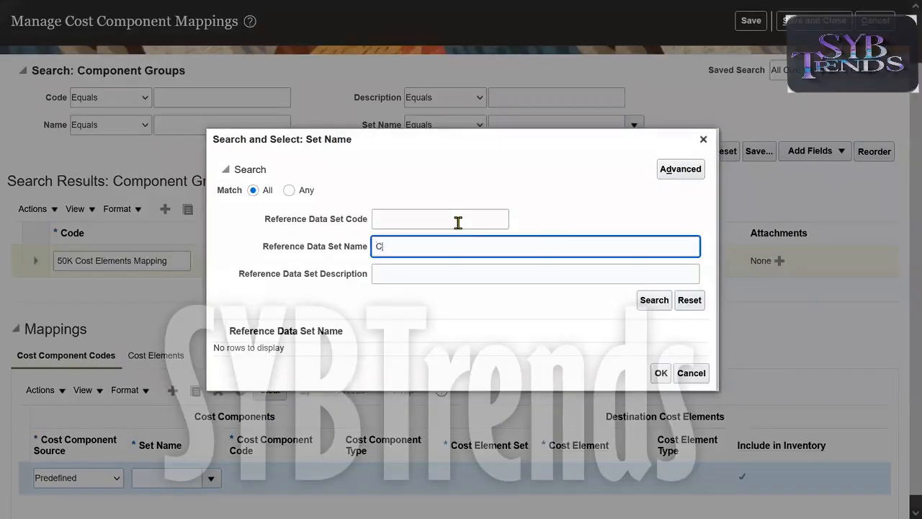
text(omm)
key(Return)
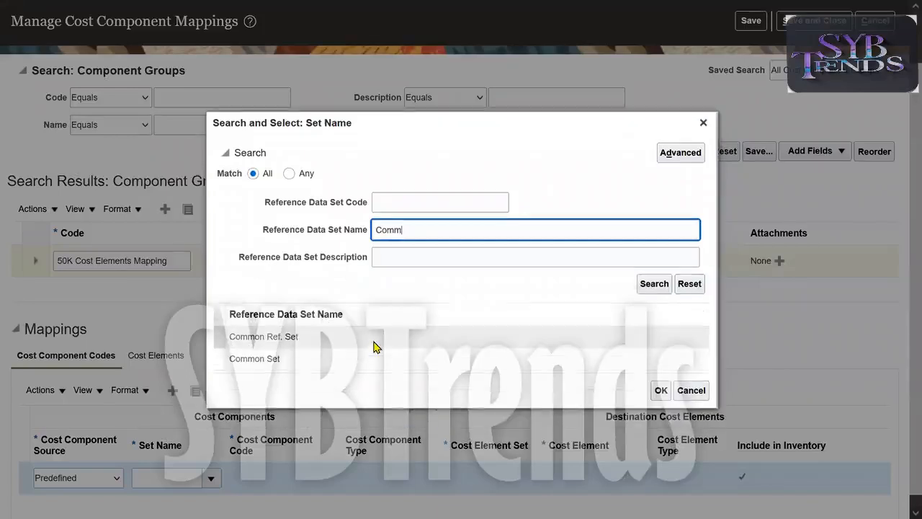
click(339, 361)
click(663, 393)
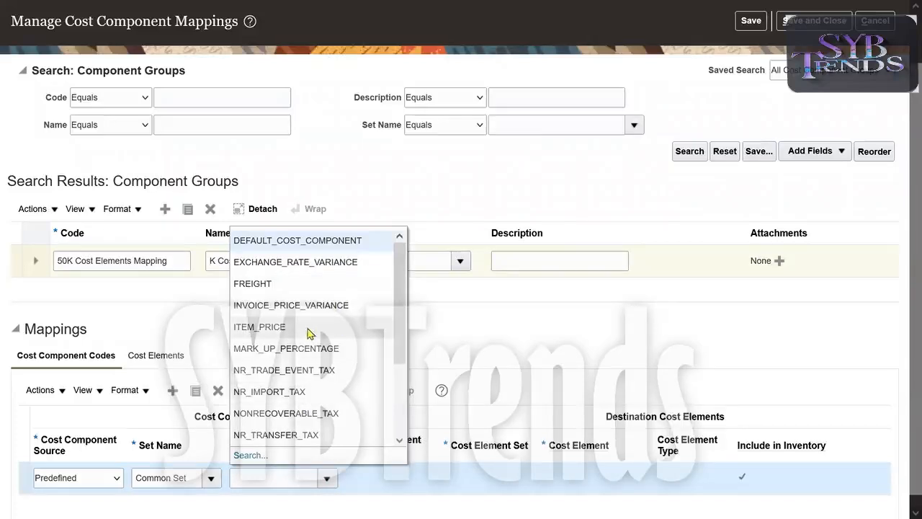
- Choose ITEM_PRICE as the mapping row's cost component code and try to look up the cost element set by name with 50
click(308, 328)
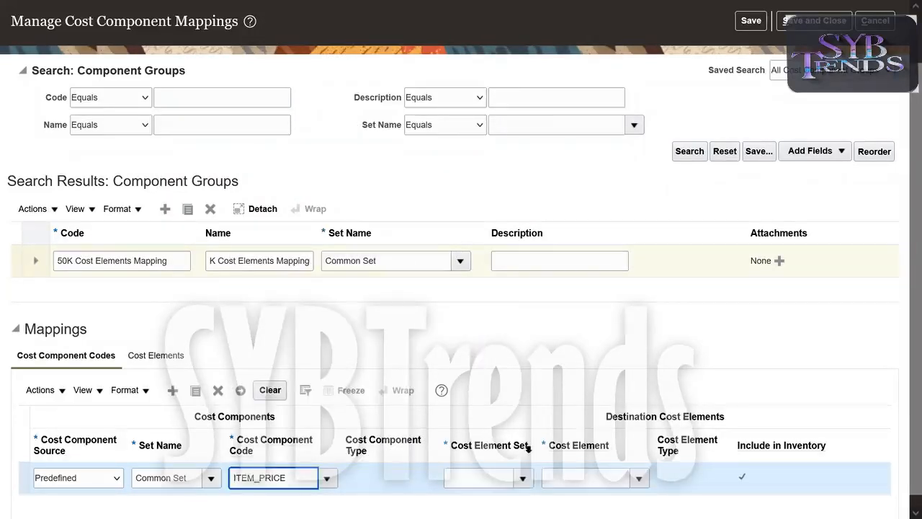
click(526, 480)
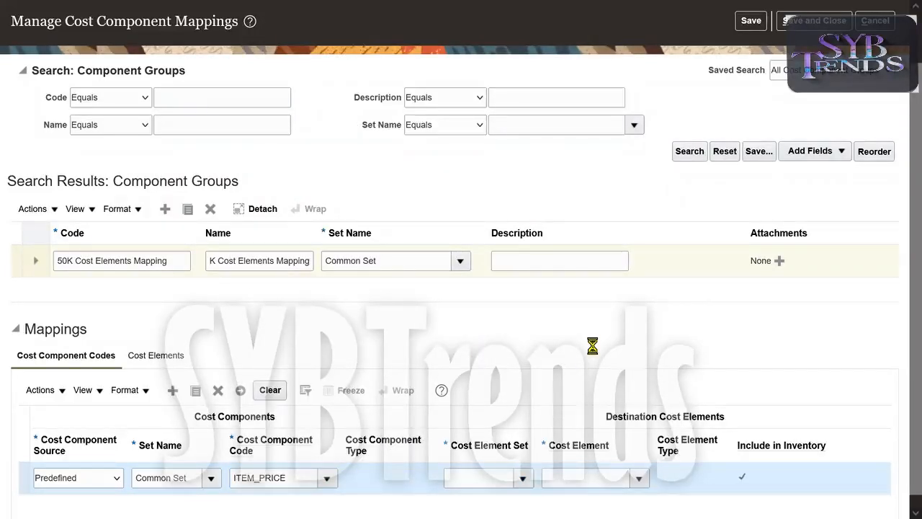
click(465, 456)
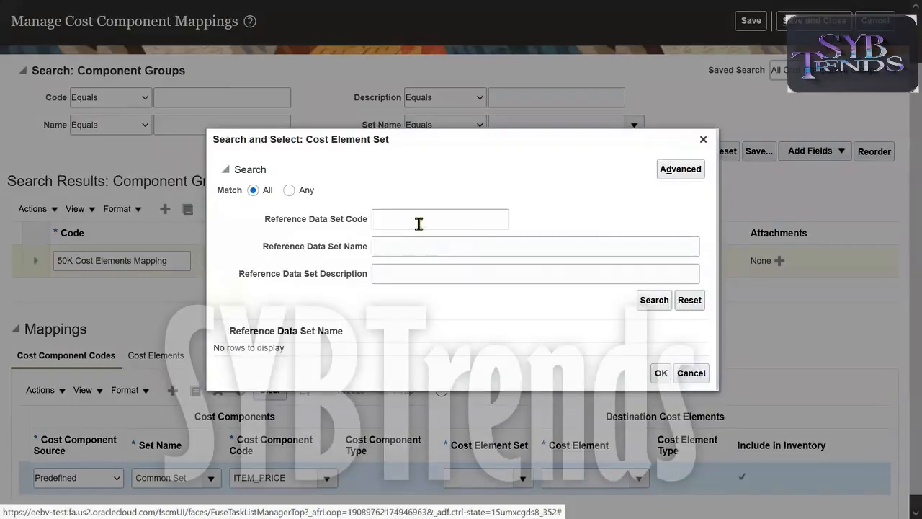
click(418, 222)
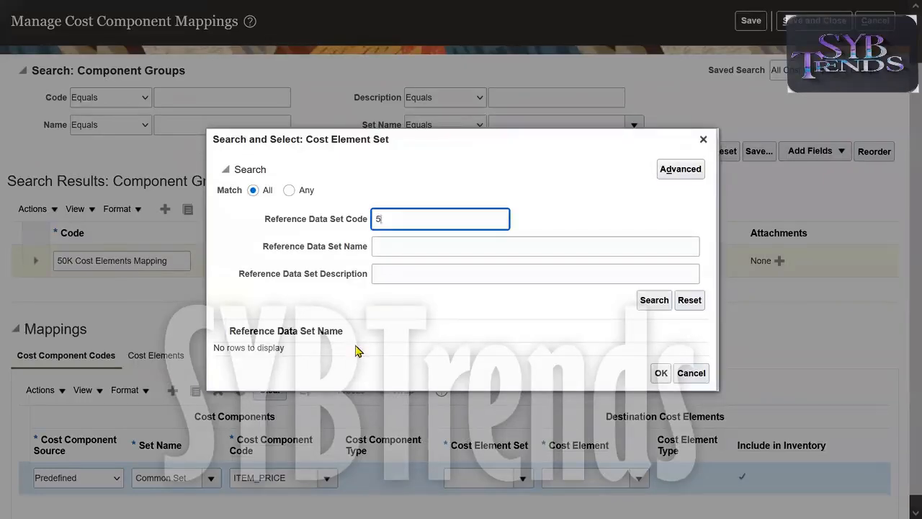
key(BackSpace)
key(Tab)
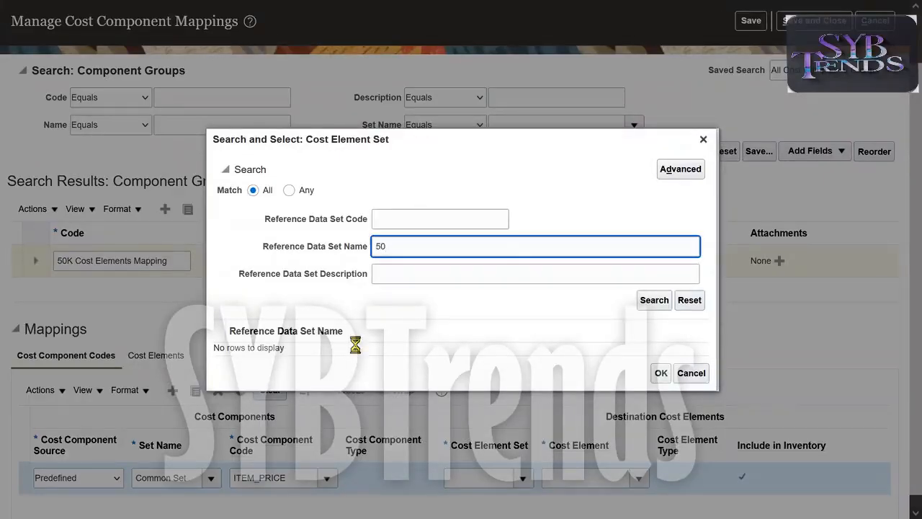
click(704, 141)
- Change the 50K Cost Elements Mapping group's set name to 50 RDS
triple_click(411, 257)
text(50)
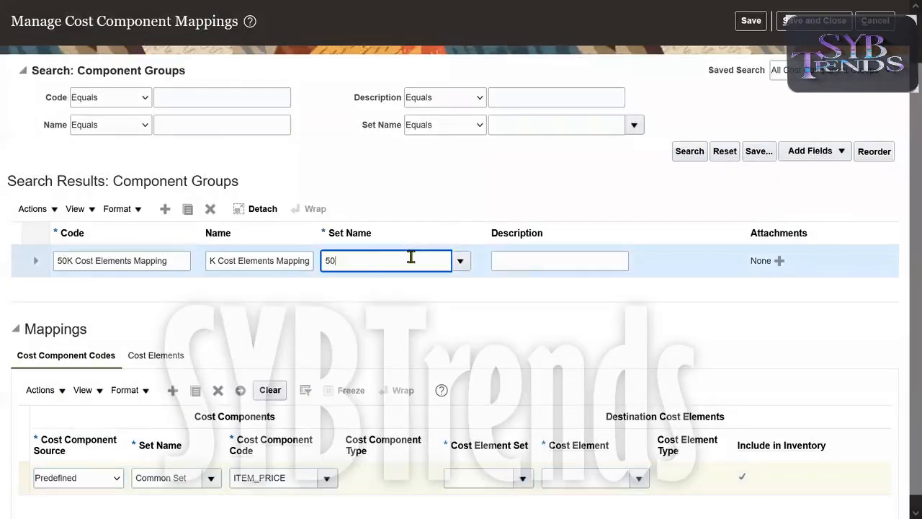
key(Tab)
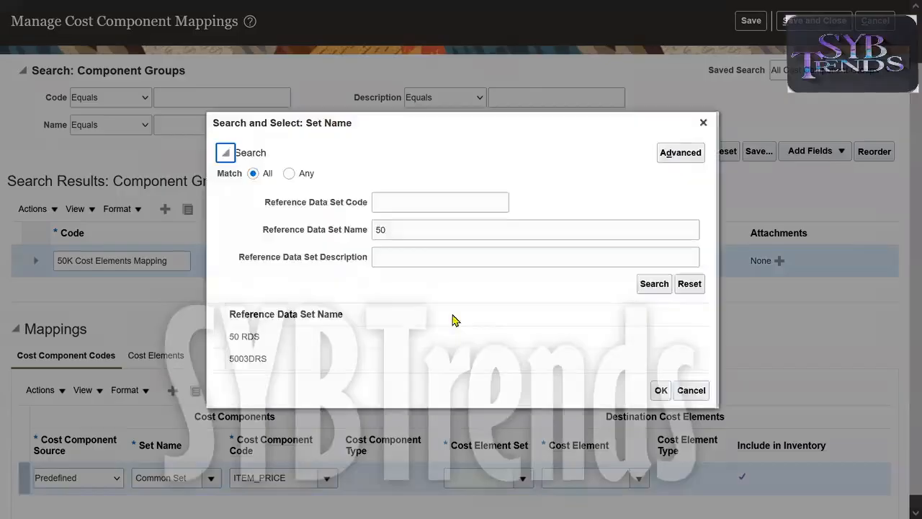
click(349, 336)
click(661, 392)
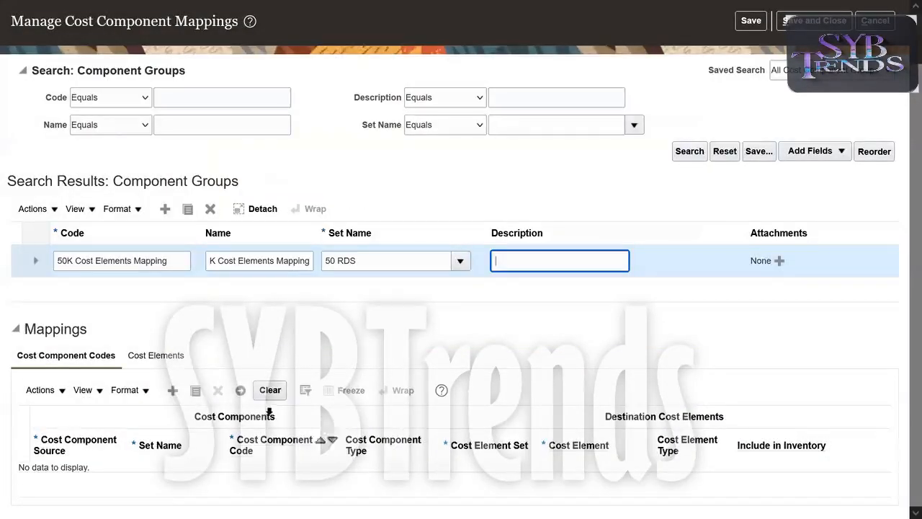
- Add a cost component code mapping row with Predefined as its source and Common Set as its set name
click(173, 390)
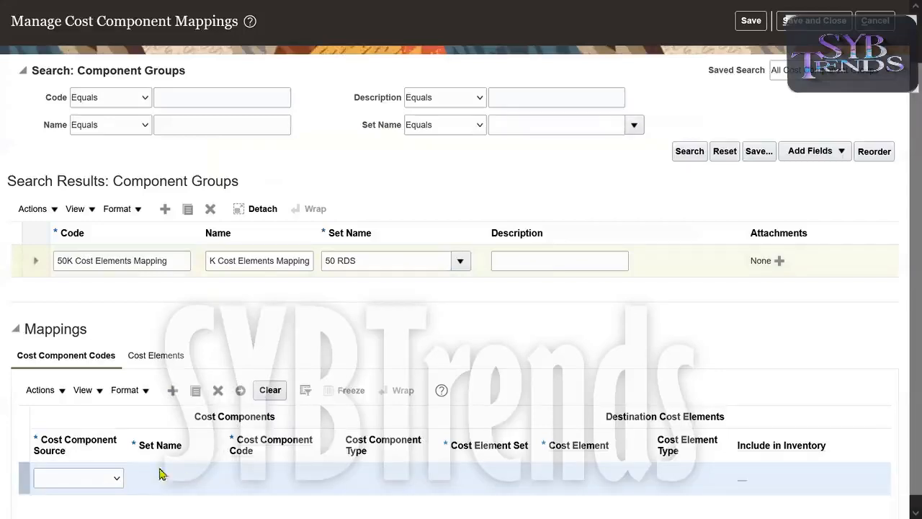
click(115, 478)
click(73, 455)
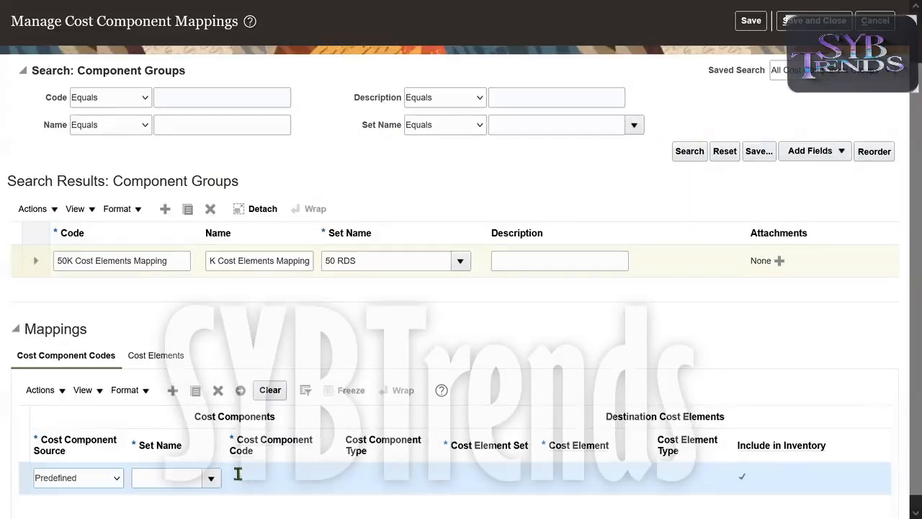
click(186, 480)
text(Common)
key(Tab)
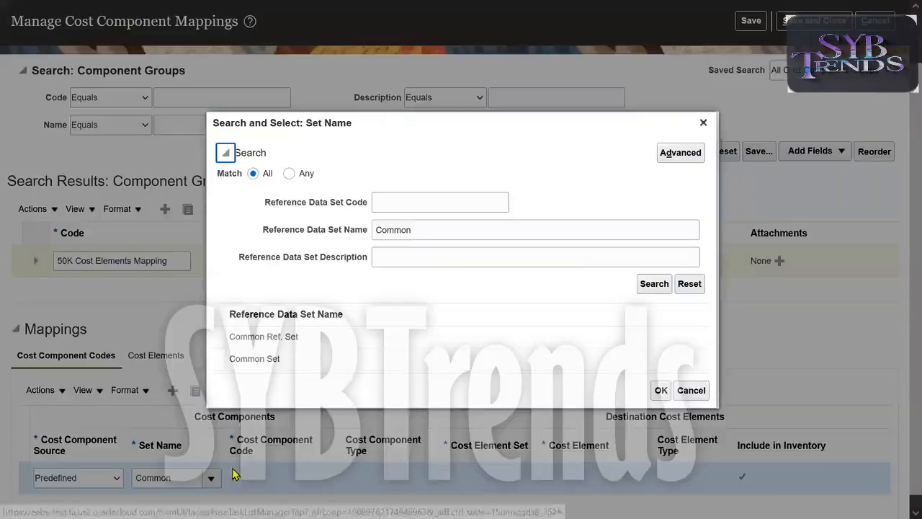
click(311, 367)
click(661, 390)
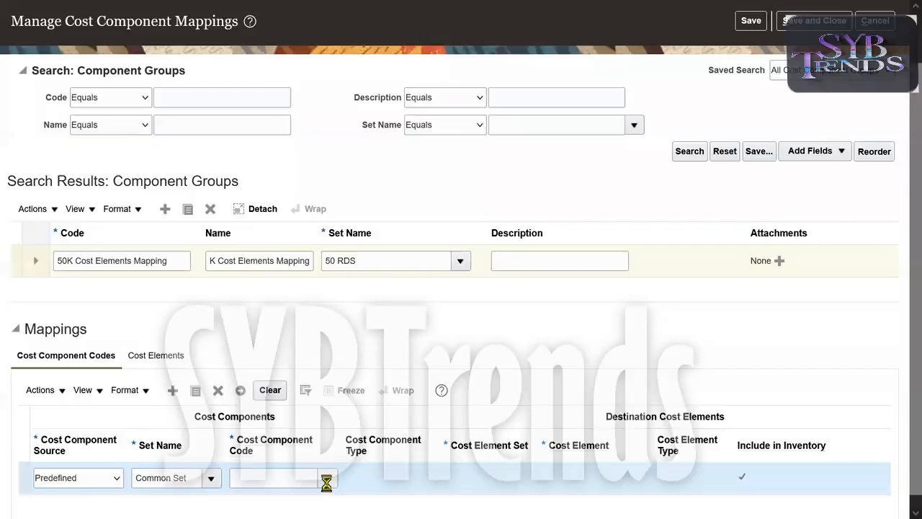
- Choose ITEM_PRICE as the cost component code, dismiss the error and try to re-enter the code
click(328, 479)
key(Escape)
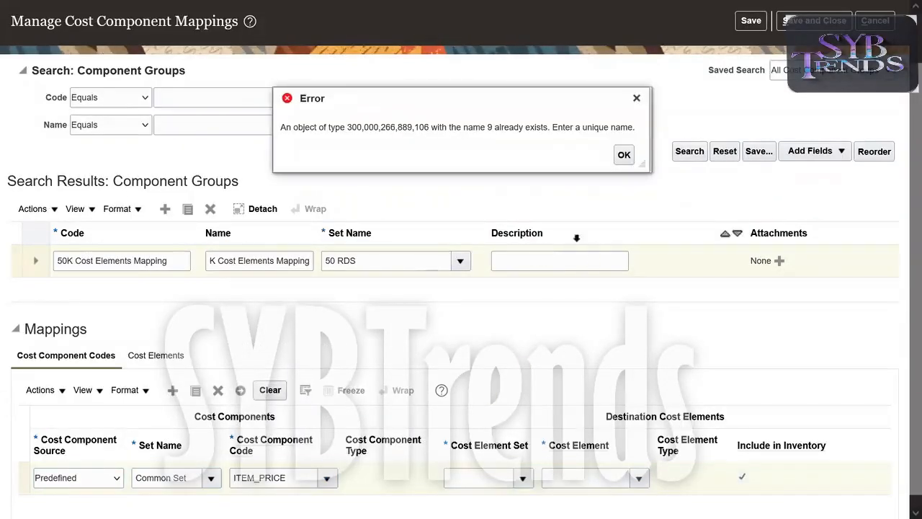
click(637, 96)
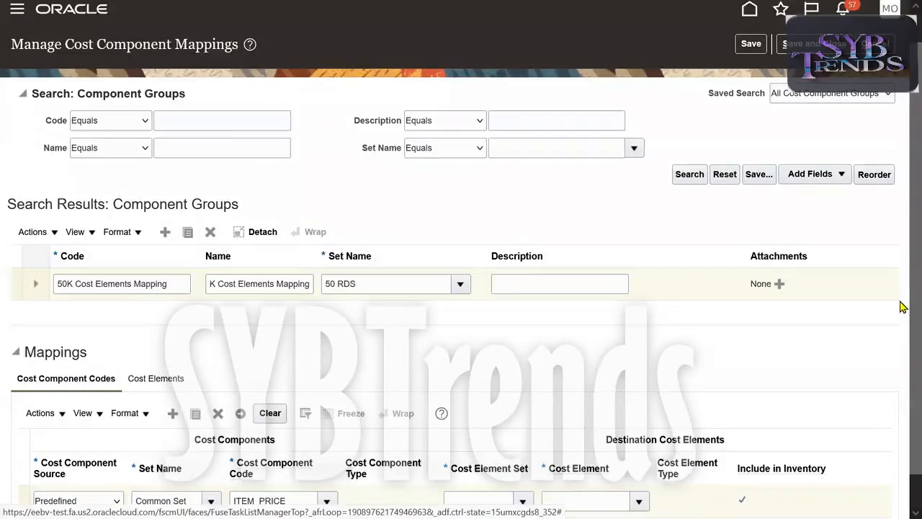
scroll(902, 307, down, 2)
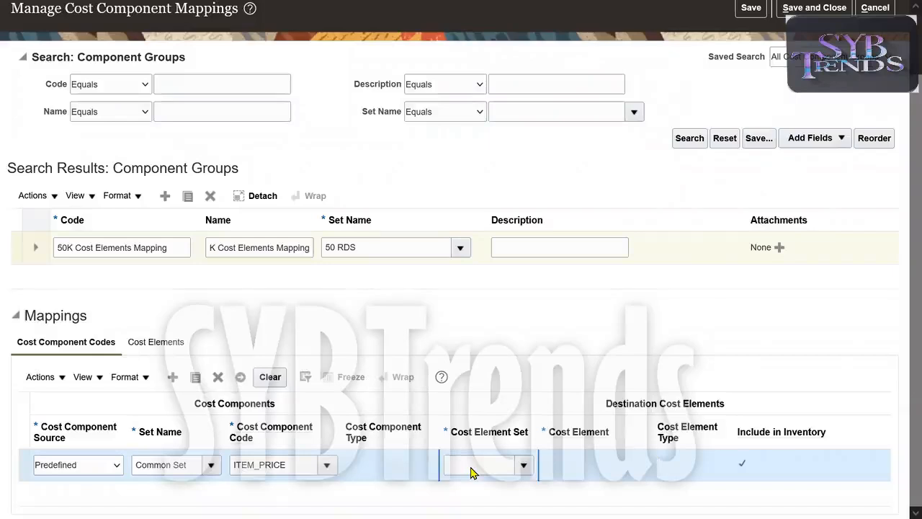
click(295, 464)
key(Tab)
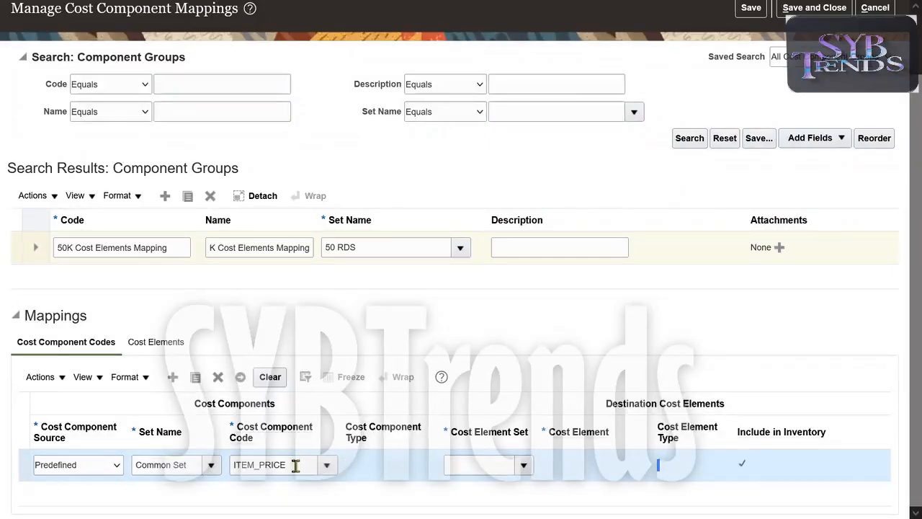
- Delete the ITEM_PRICE mapping row and add a replacement row with Predefined as its cost component source
click(220, 378)
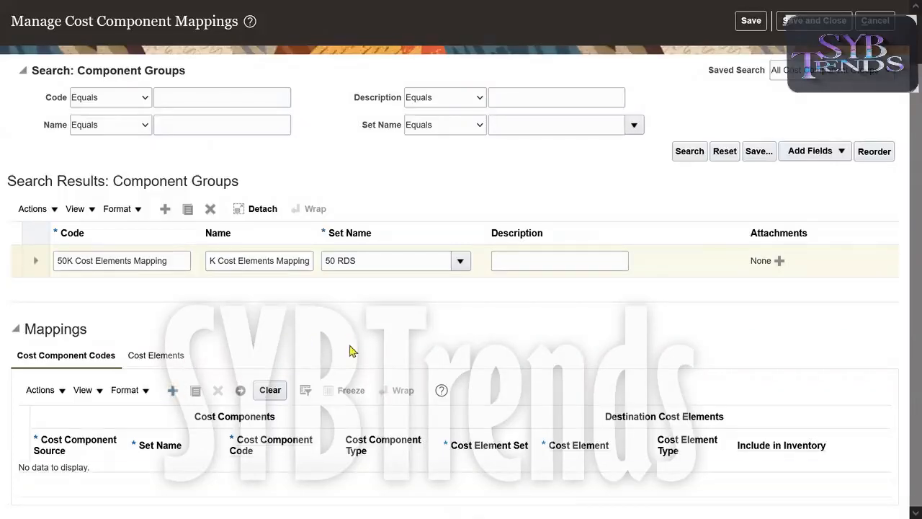
click(108, 478)
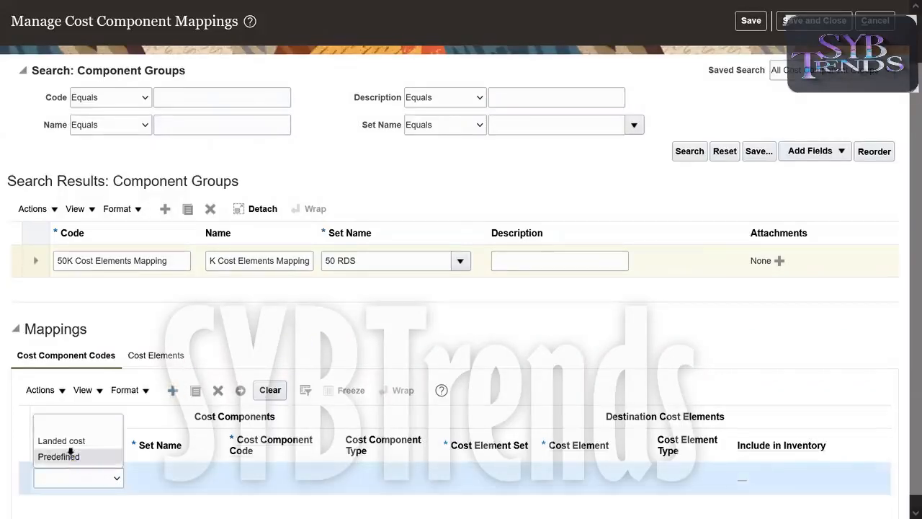
click(70, 455)
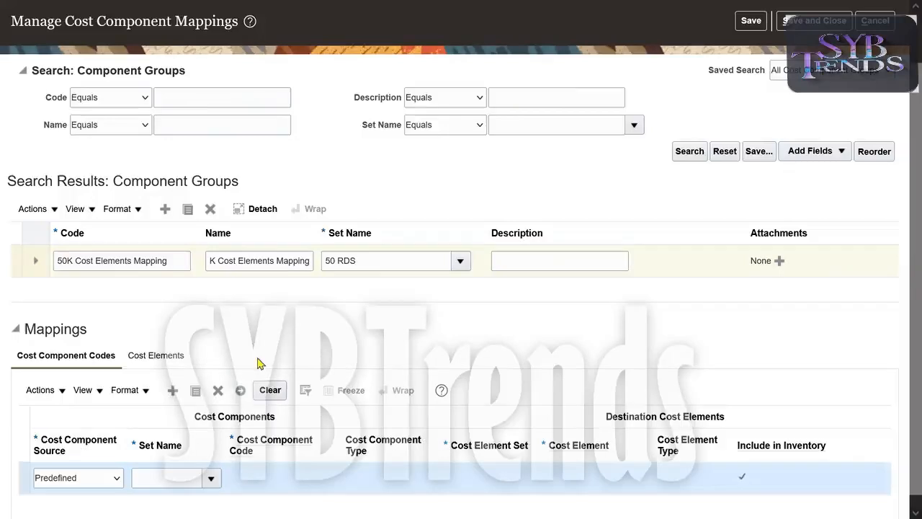
click(185, 478)
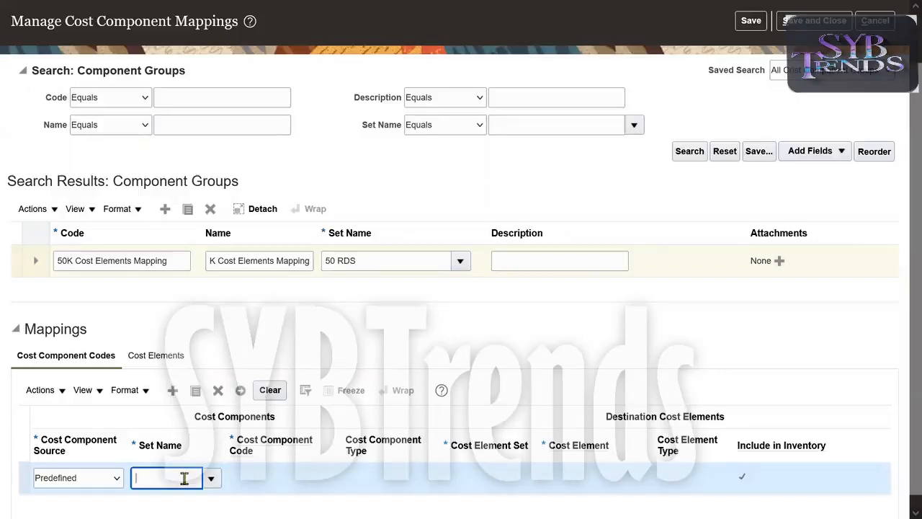
click(388, 303)
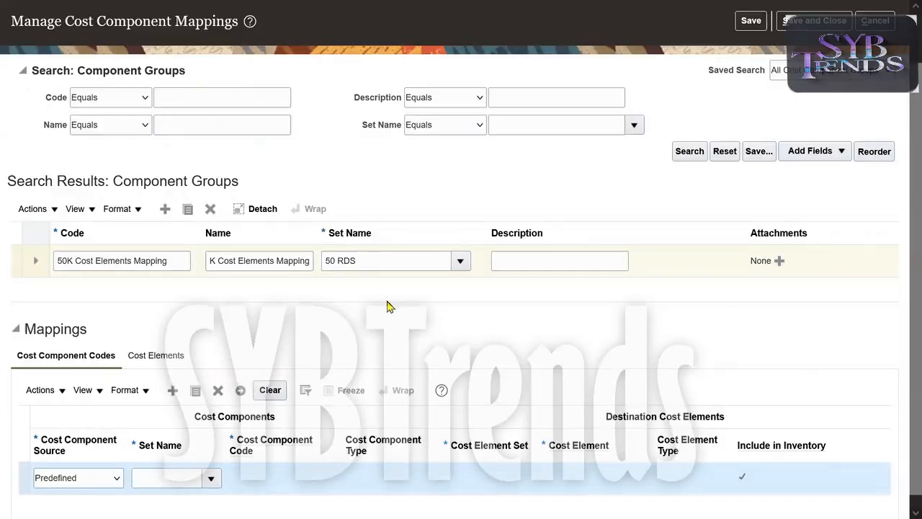
- Search the reference data set names for COMM, widen the search to Co and choose Common Set for the replacement row
click(180, 474)
text(COMM)
key(Tab)
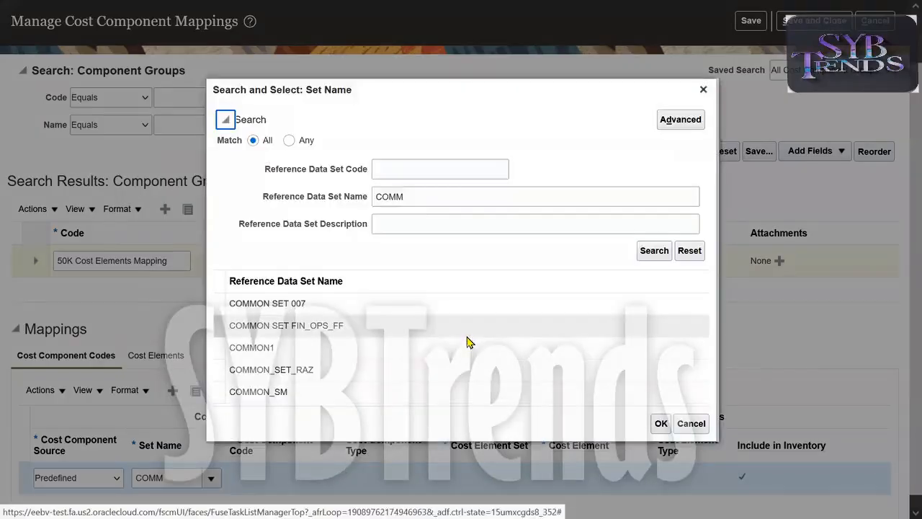
click(467, 198)
key(BackSpace)
key(BackSpace)
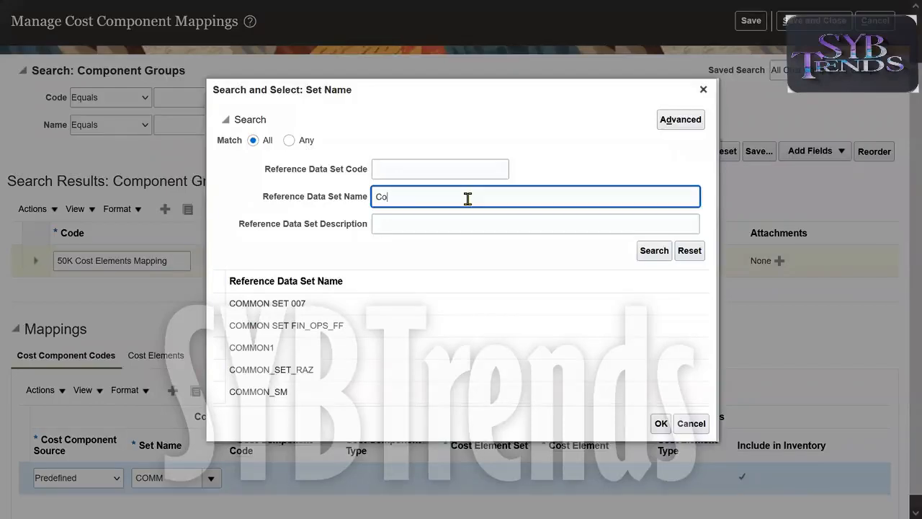
key(Return)
click(310, 320)
click(661, 435)
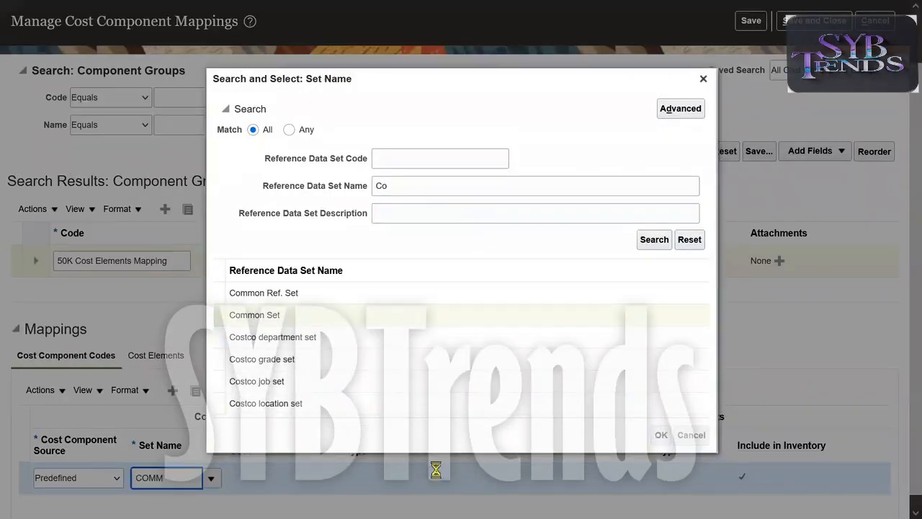
- Choose ITEM_PRICE as the replacement row's cost component code and dismiss the error
click(328, 478)
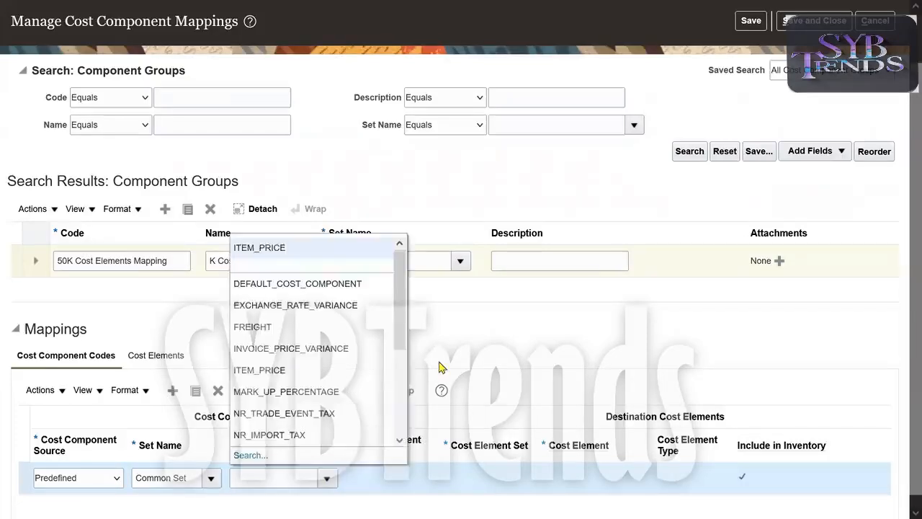
click(311, 369)
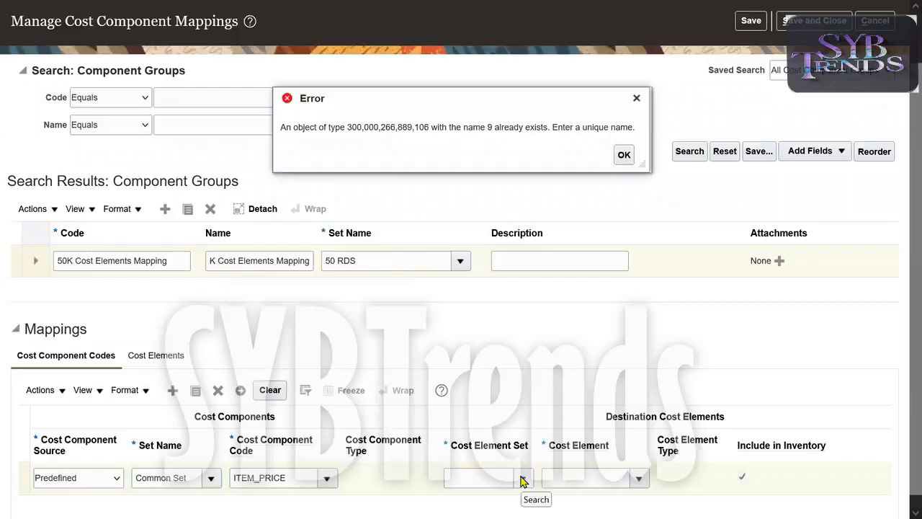
click(637, 98)
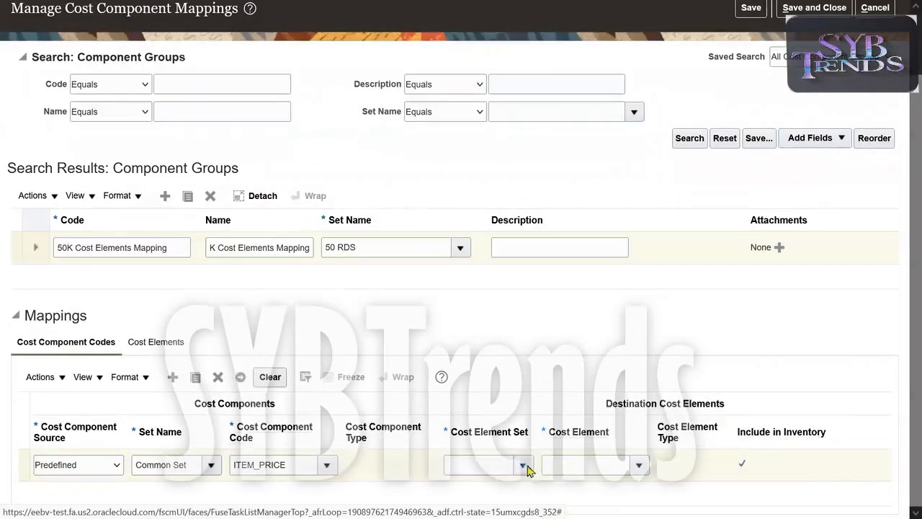
- Cancel the cost component mapping edits without saving and return to the Cost Accounting setup task list
click(526, 465)
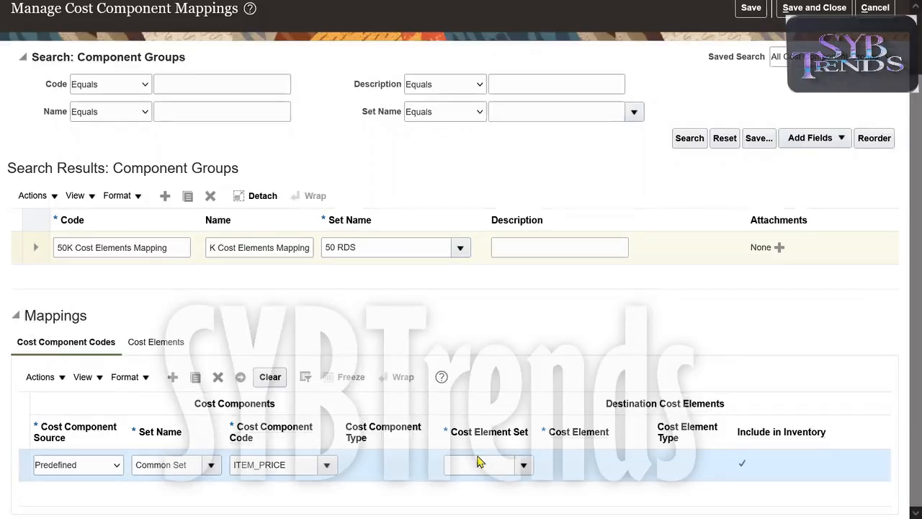
drag(903, 322, 902, 144)
click(875, 78)
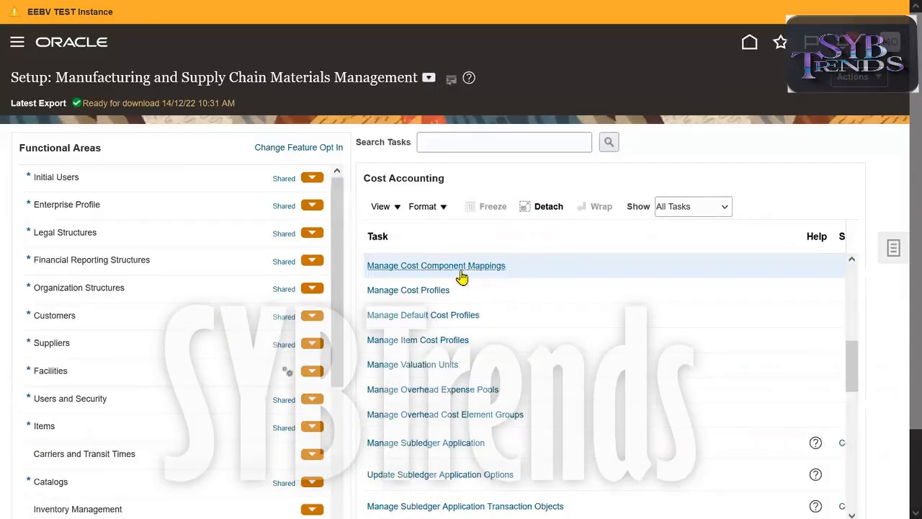
- Open the Manage Cost Component Mappings task and examine how the 00002 group's set name, cost element set and cost element columns relate
click(460, 270)
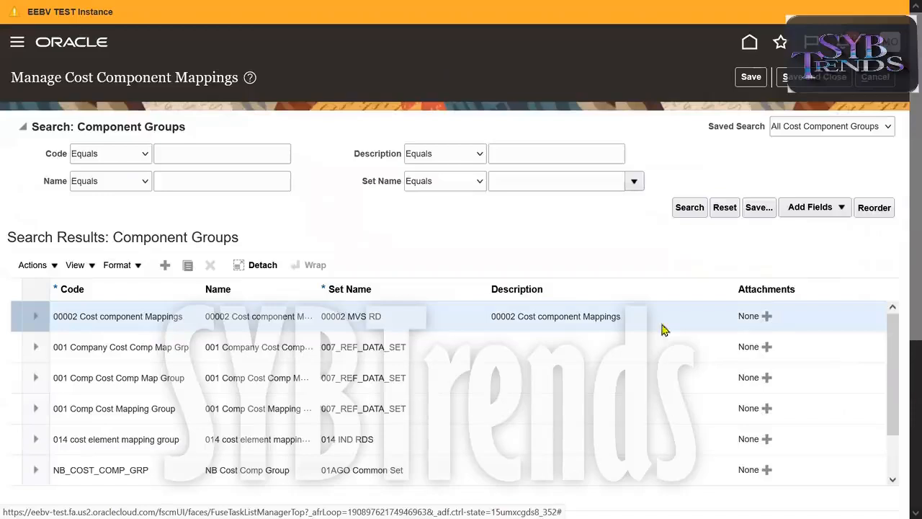
scroll(902, 339, down, 3)
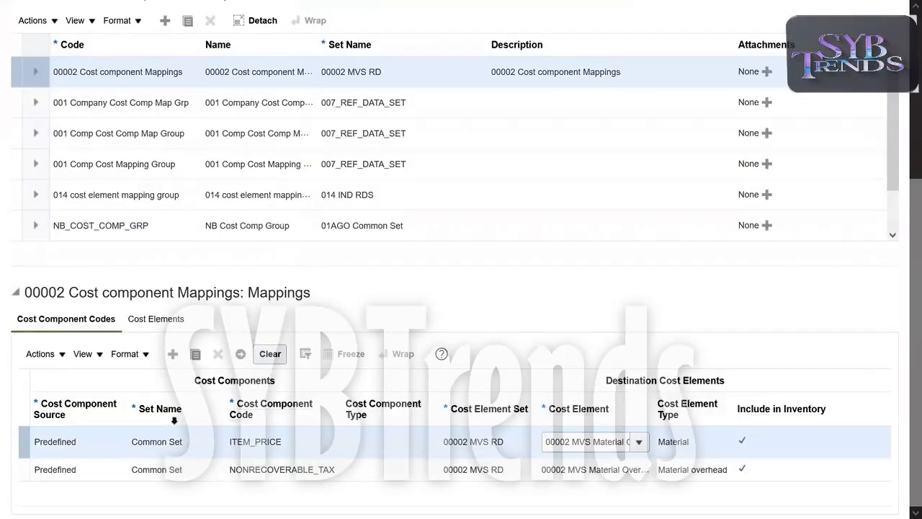
click(158, 409)
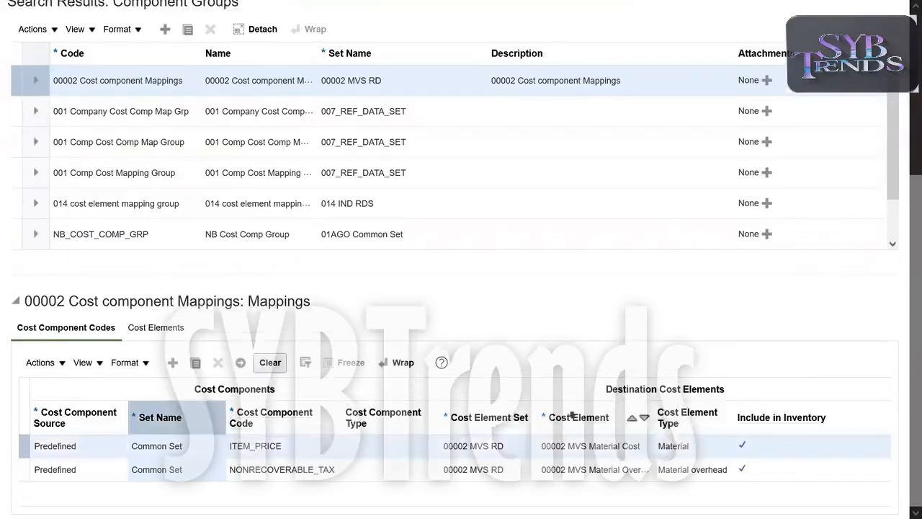
click(576, 416)
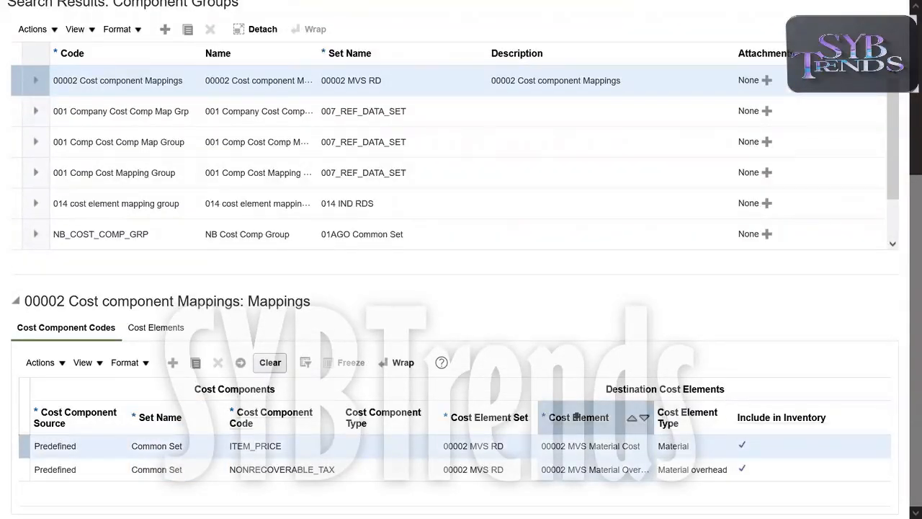
click(158, 419)
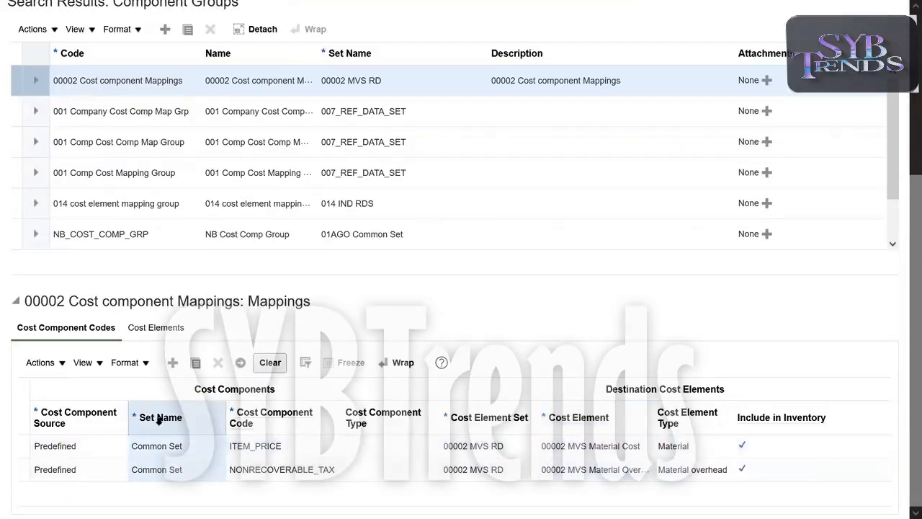
click(578, 419)
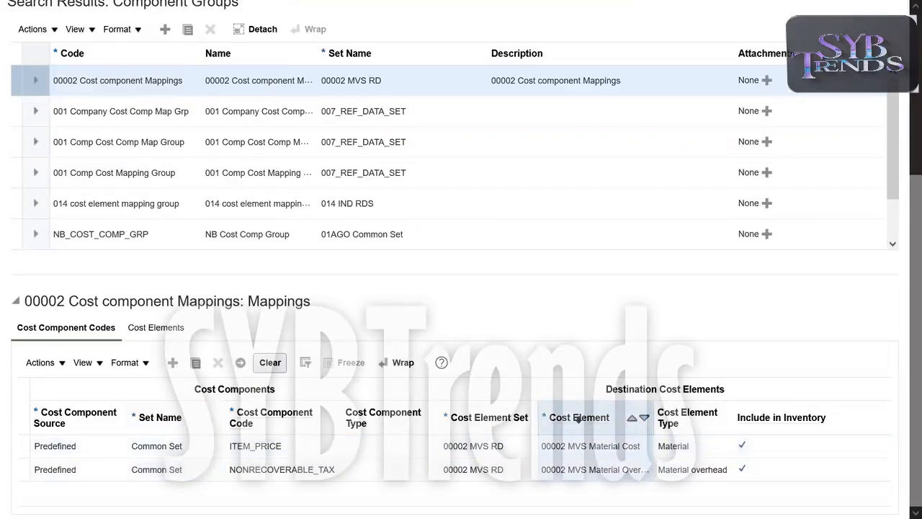
click(490, 418)
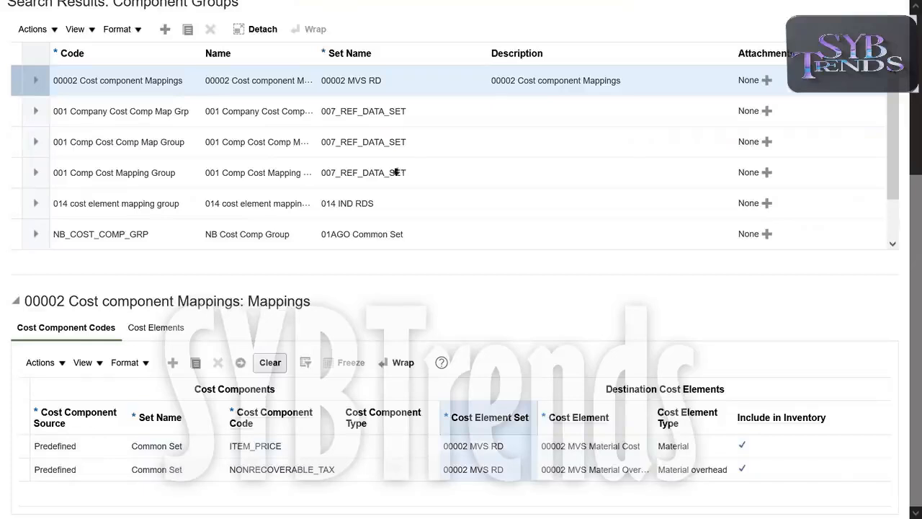
triple_click(347, 83)
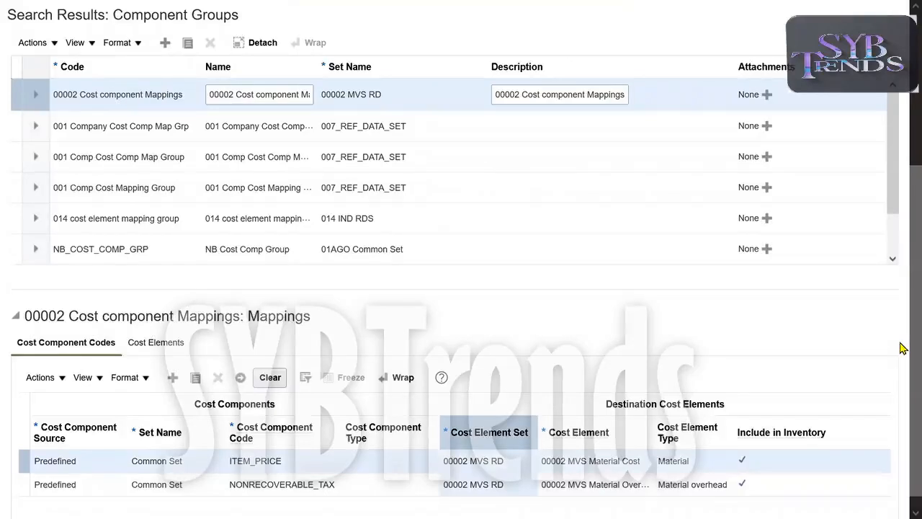
- Add a new component group row and enter 50K as its code
scroll(900, 323, up, 4)
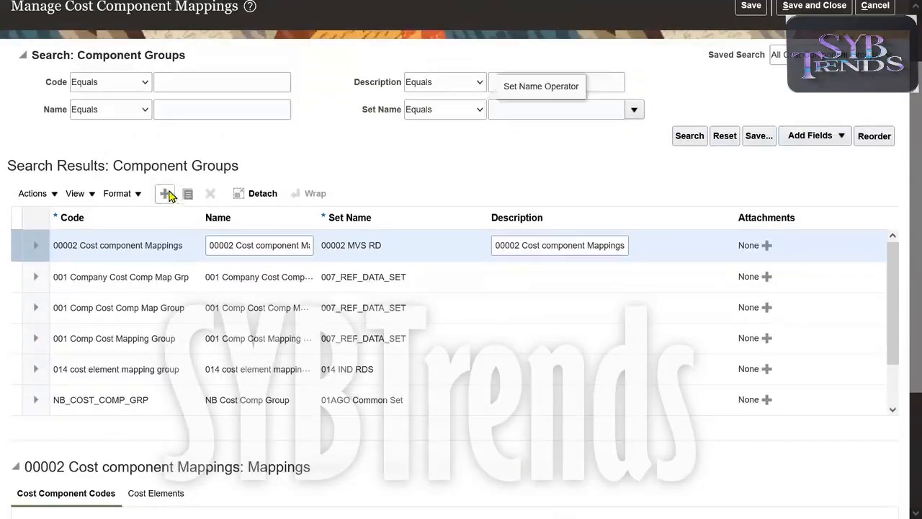
click(166, 194)
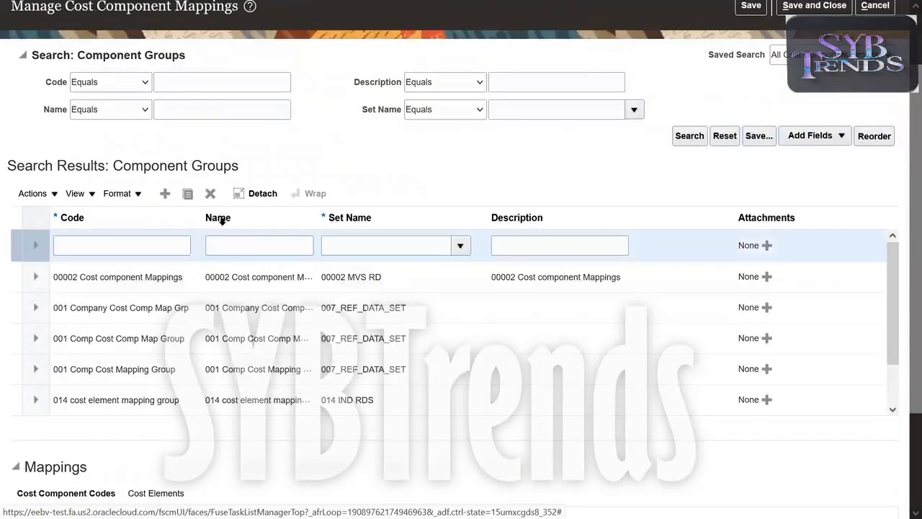
click(159, 245)
text(50K)
key(Tab)
key(shift+Tab)
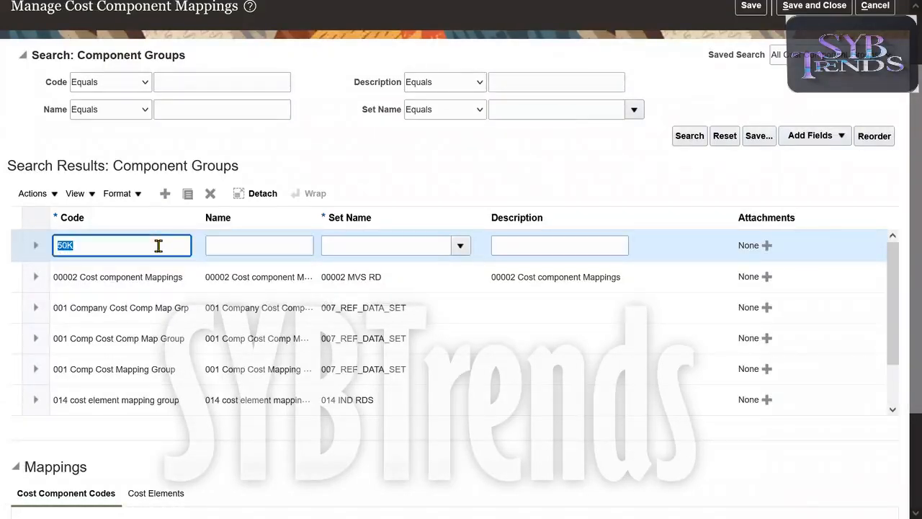
- Search the reference data set names for 50 and choose 50 RDS as the new component group's set name
click(460, 246)
click(338, 485)
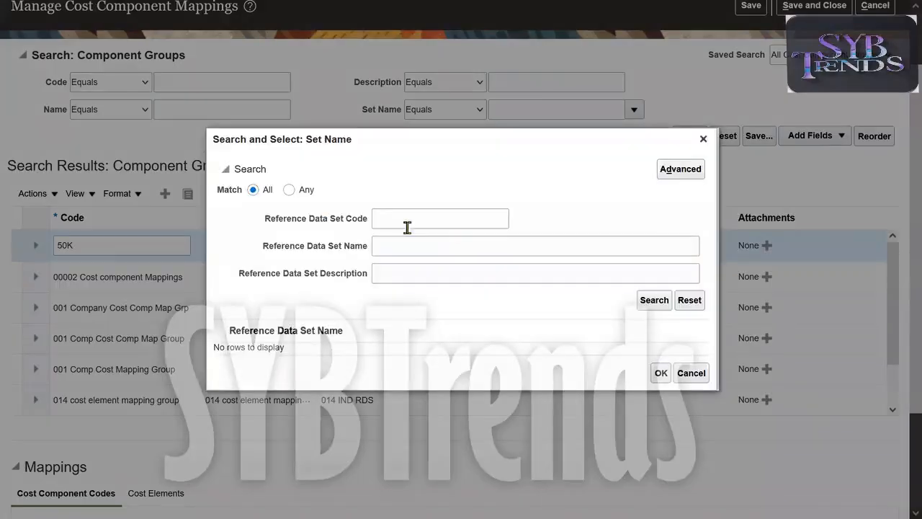
click(393, 245)
text(50)
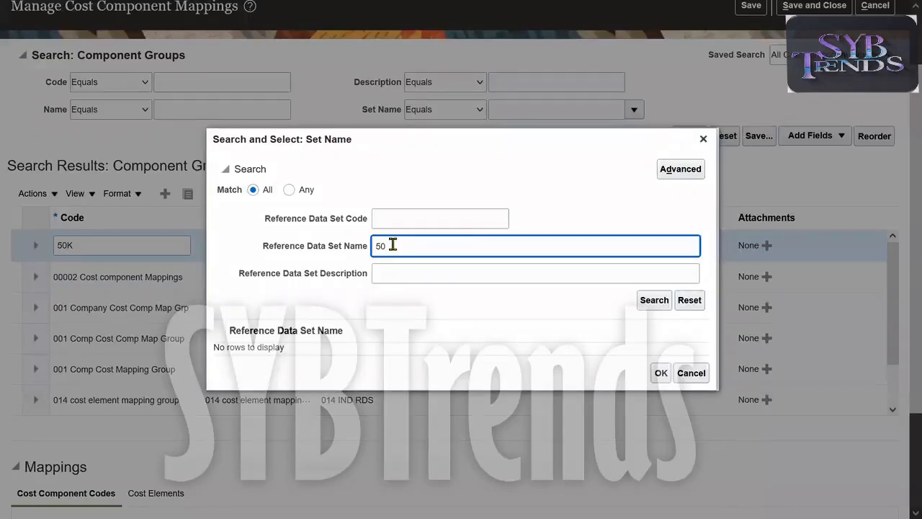
key(Return)
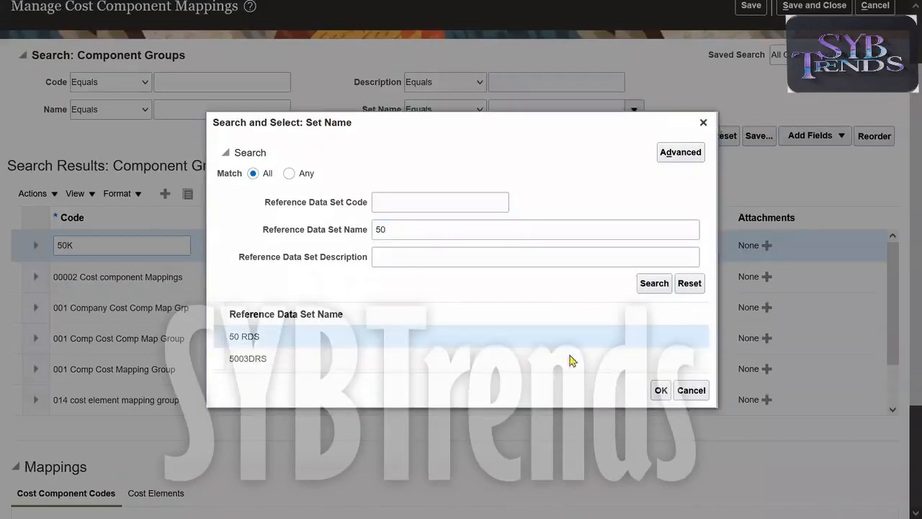
click(660, 390)
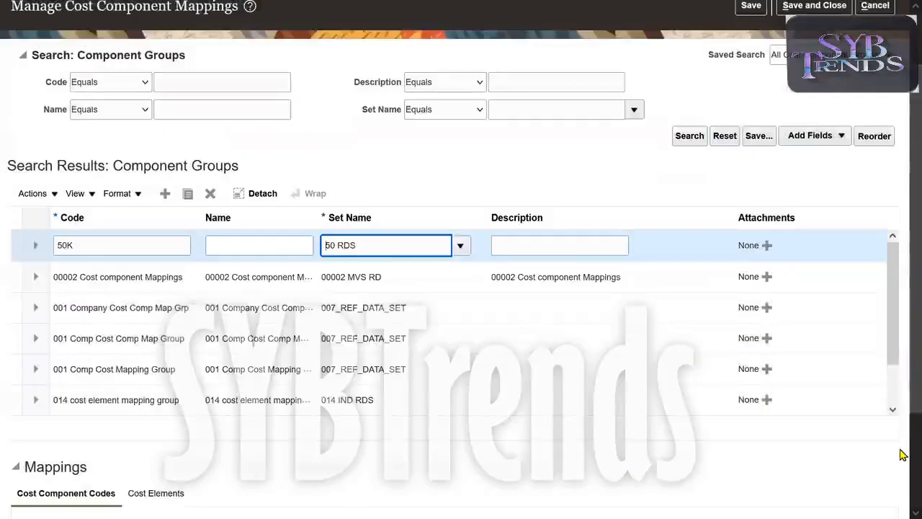
- Add a cost component mapping row under the 50K group with Predefined as its cost component source
scroll(793, 418, down, 3)
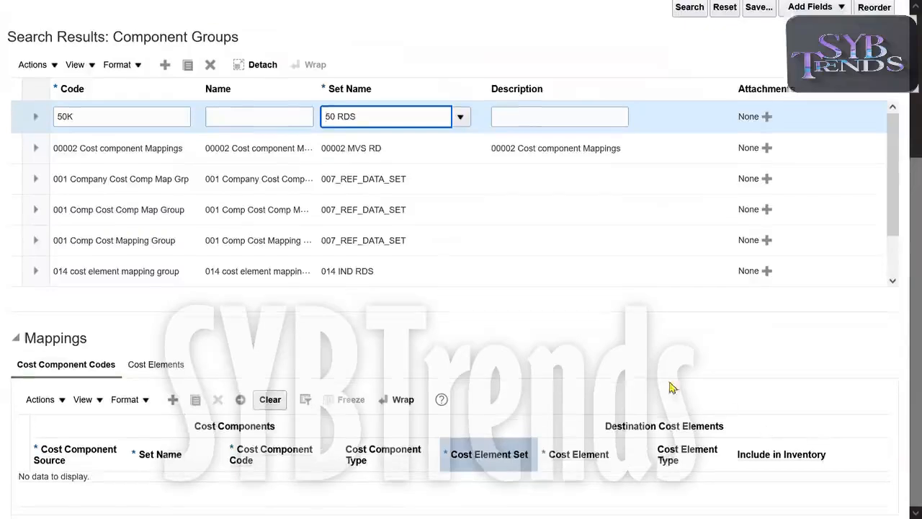
click(172, 399)
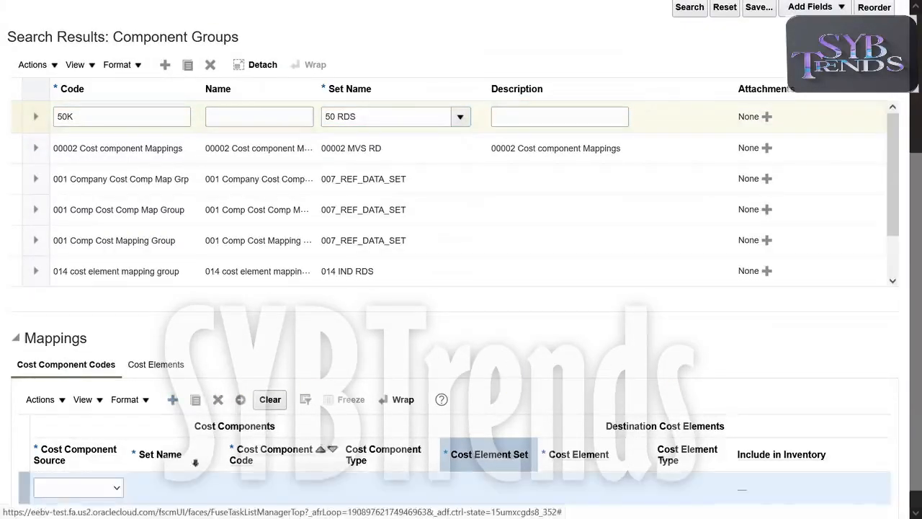
click(104, 489)
click(72, 466)
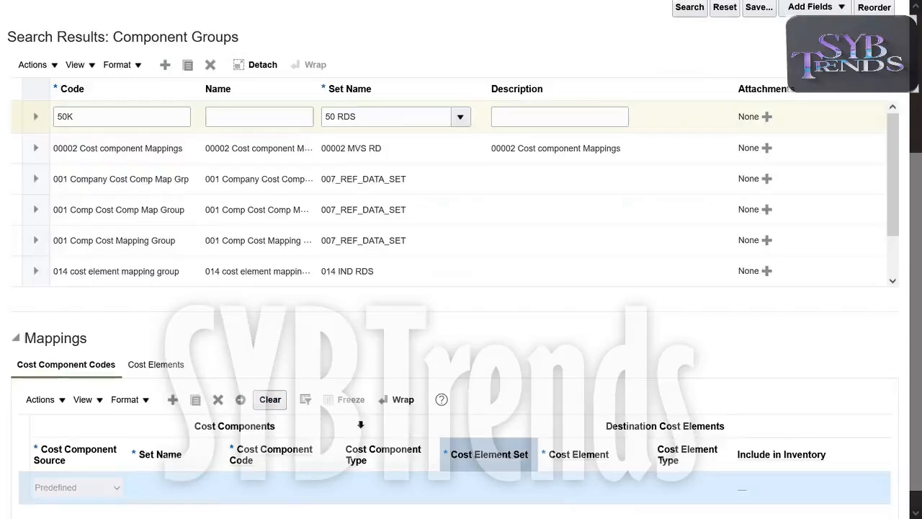
- Search the reference data set names for Comm and assign Common Set to the new mapping row
click(213, 488)
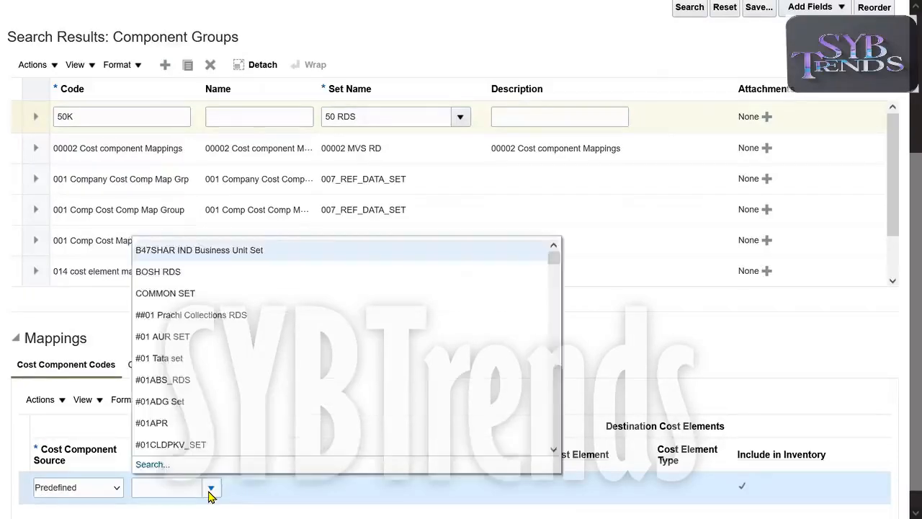
click(152, 464)
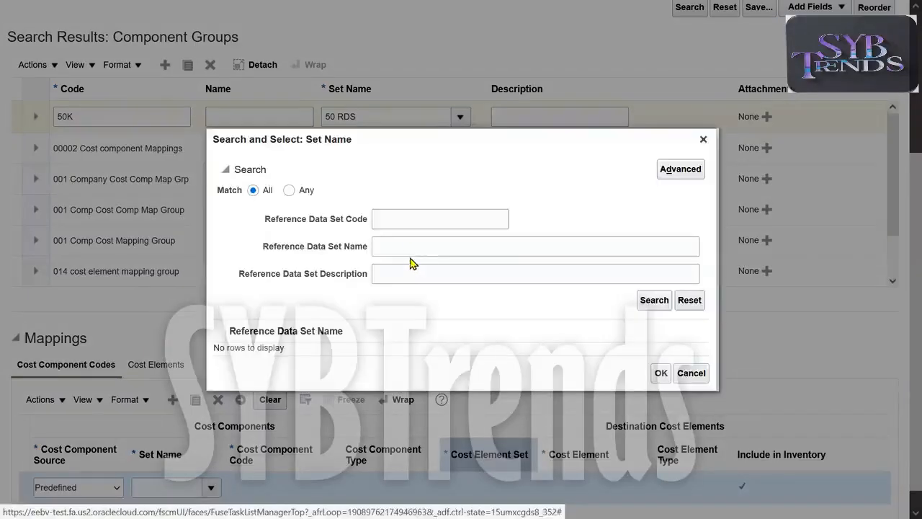
click(407, 249)
text(Co)
key(Return)
click(298, 366)
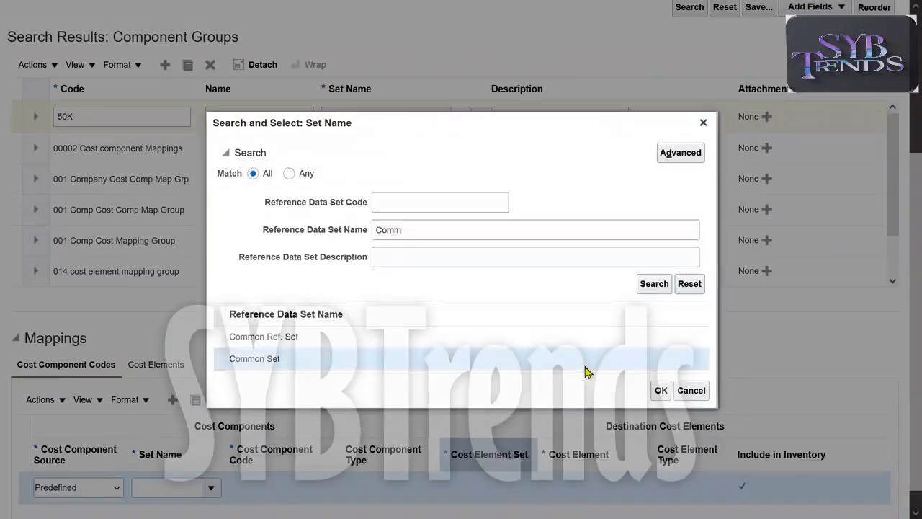
click(661, 389)
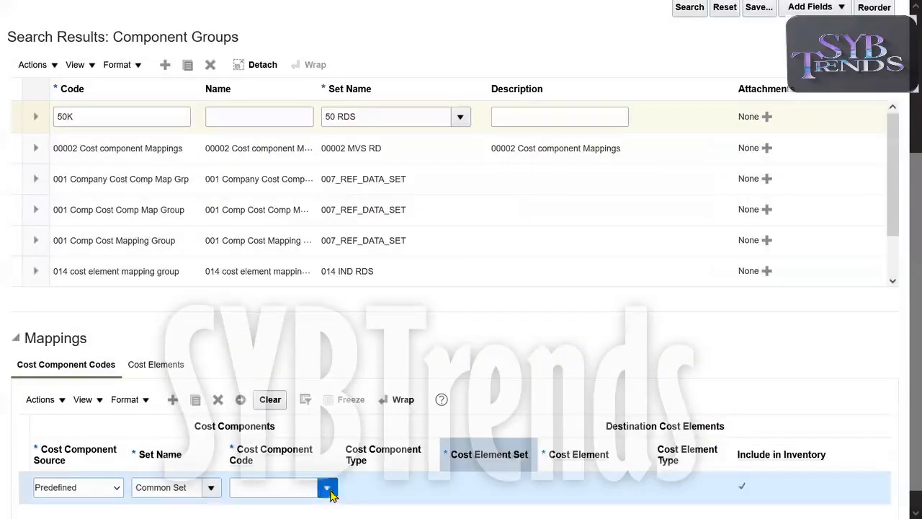
- Set the mapping row's cost component code to ITEM_PRICE
click(327, 490)
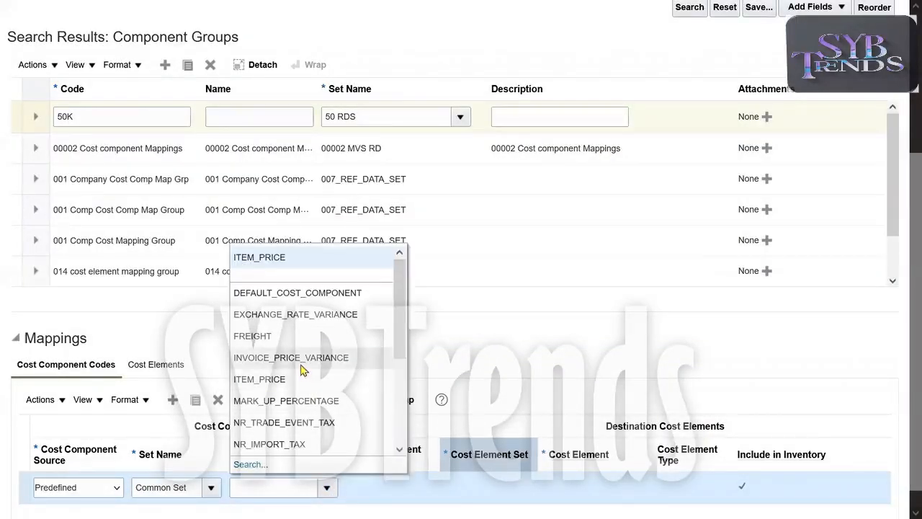
click(301, 360)
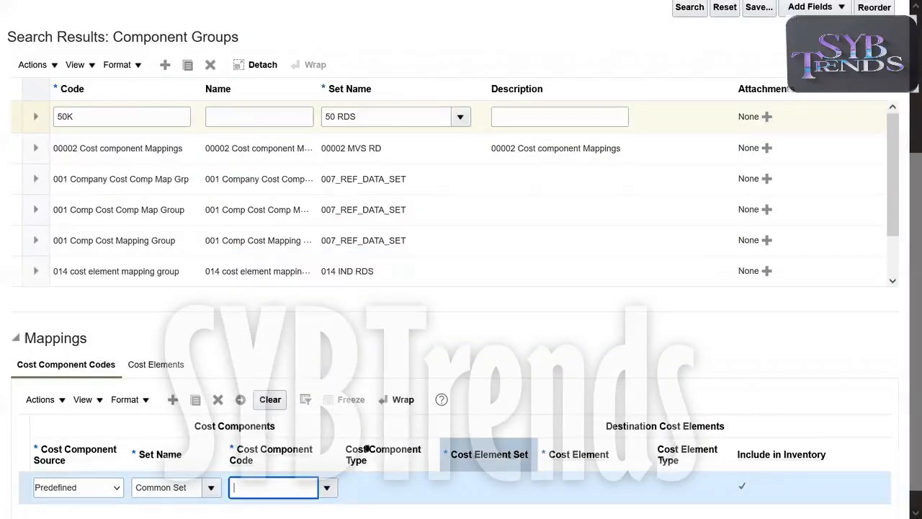
click(328, 488)
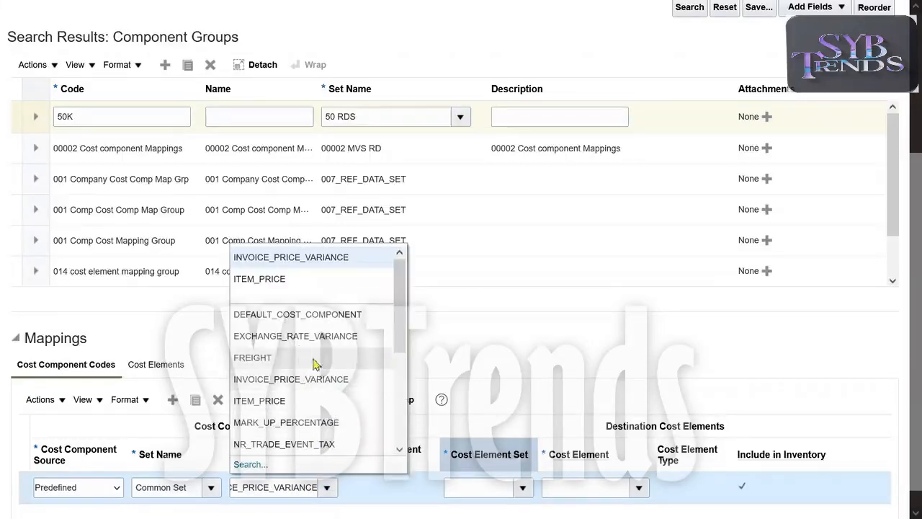
click(315, 401)
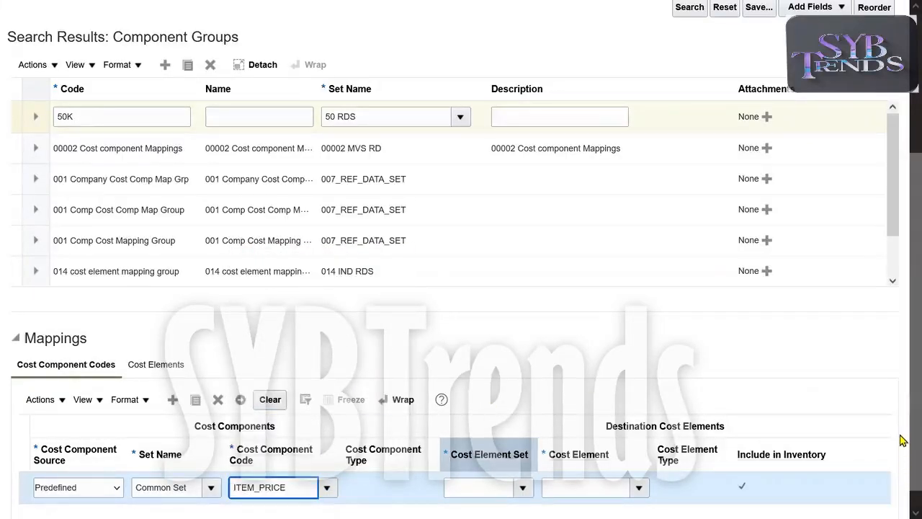
- Set the ITEM_PRICE mapping row's destination cost element set to 50 RDS
scroll(900, 410, down, 1)
click(491, 466)
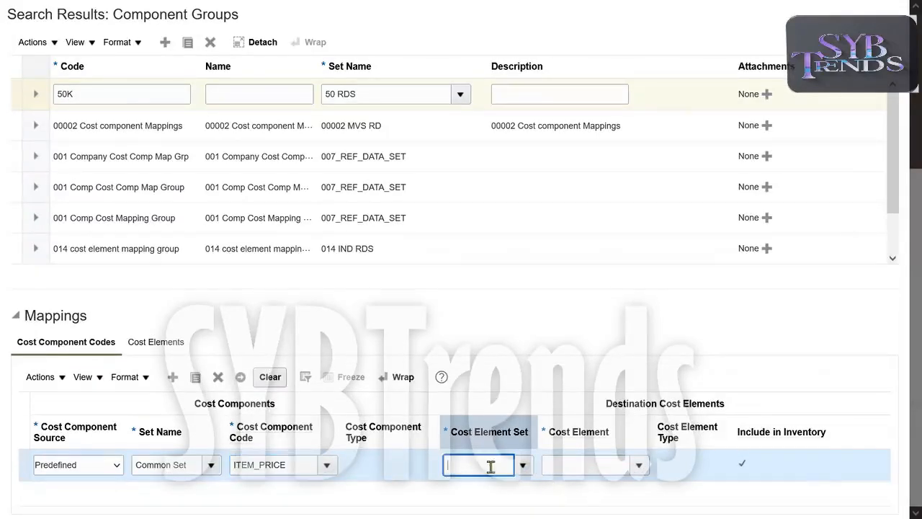
text(50)
key(Tab)
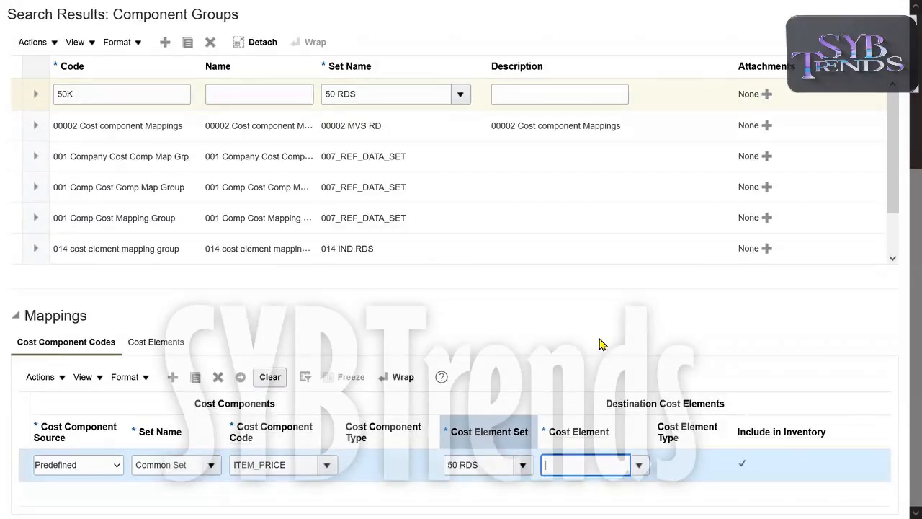
triple_click(491, 469)
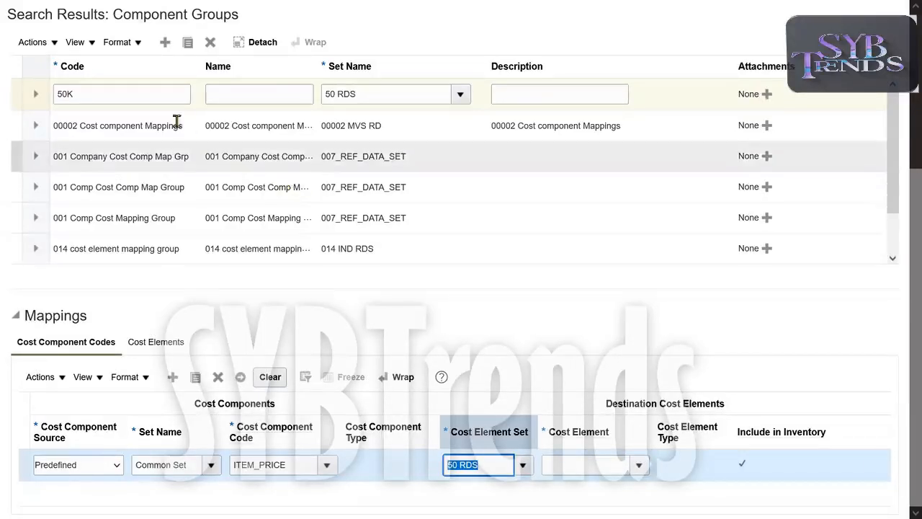
- Extend the component group's code to 50K CCMG and copy that text into its name and description
click(145, 98)
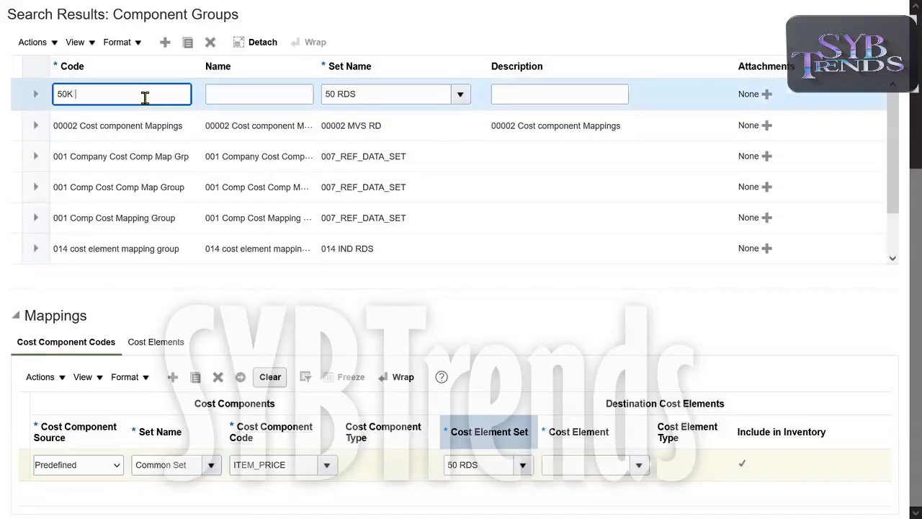
text(CCM)
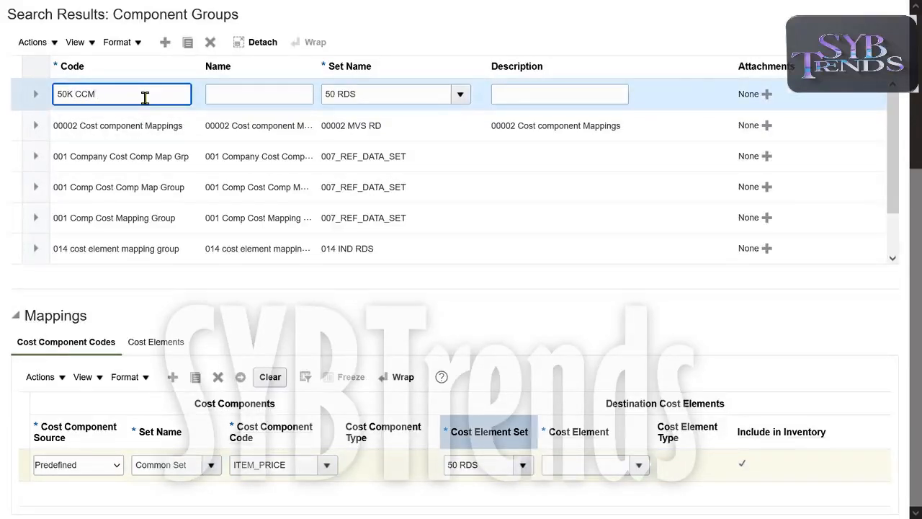
key(ctrl+a)
key(ctrl+c)
key(Tab)
key(ctrl+v)
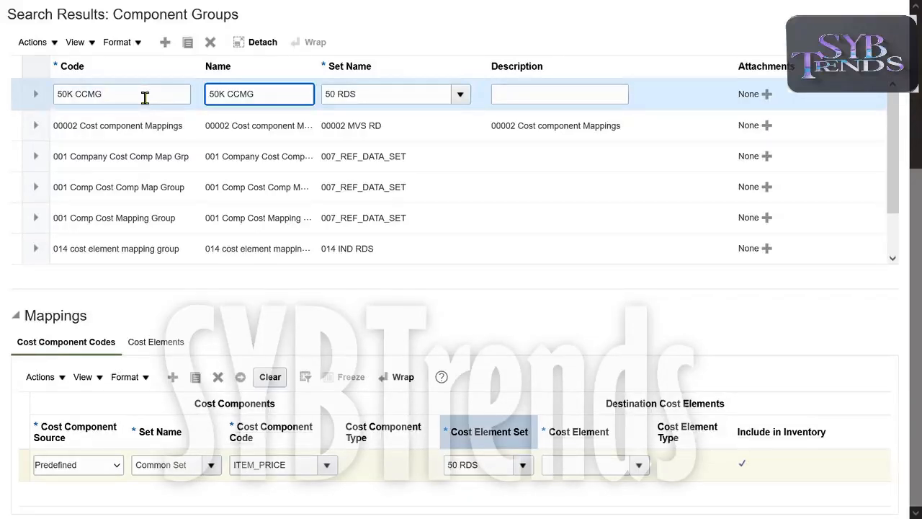
key(Tab)
key(Tab)
key(ctrl+v)
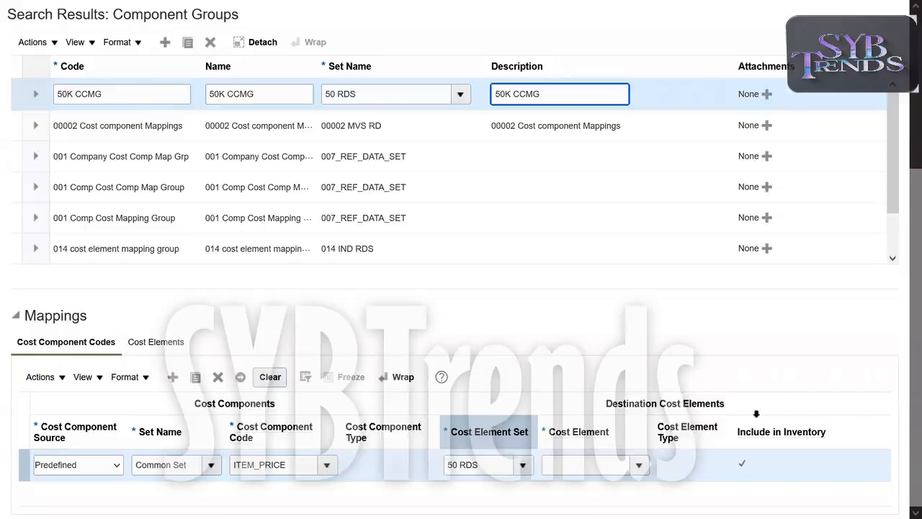
- Choose 50K Material Cost as the destination cost element for the ITEM_PRICE mapping row
click(639, 466)
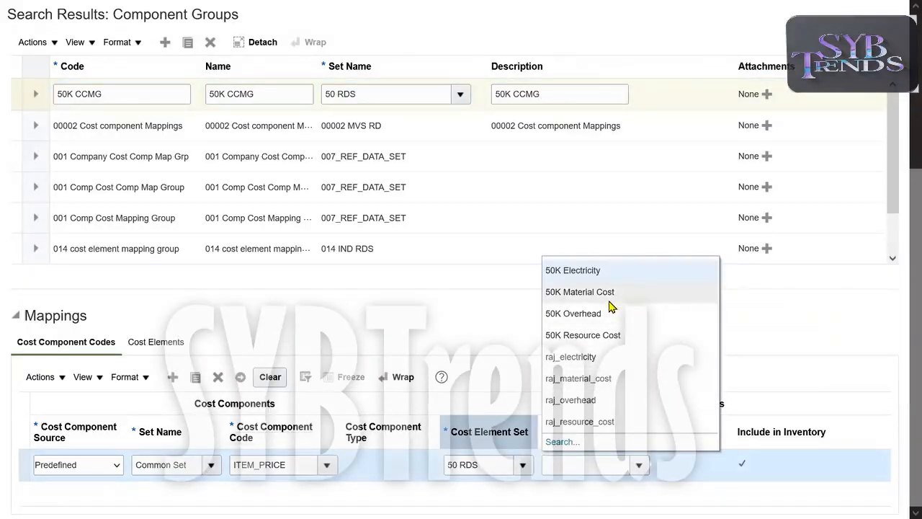
click(610, 300)
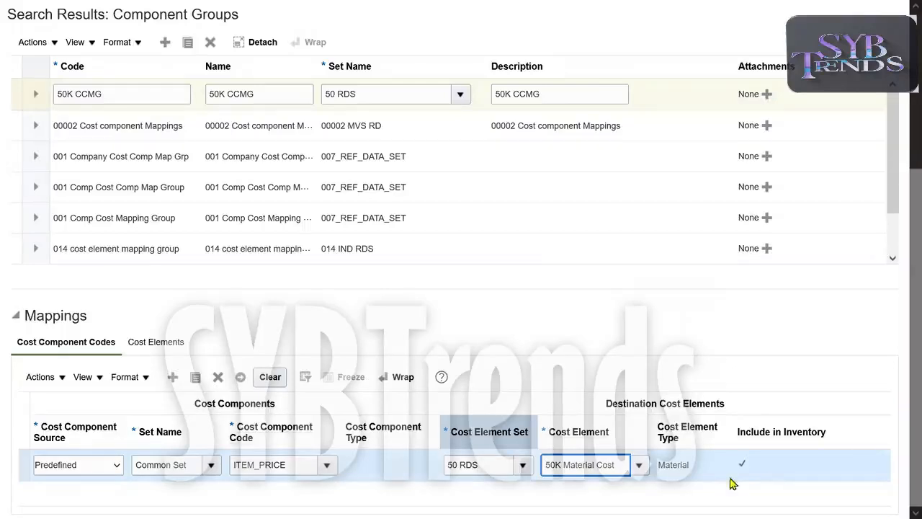
- Review the ITEM_PRICE mapping row's set name, cost component code, destination cost element set and destination cost element
double_click(595, 465)
triple_click(595, 465)
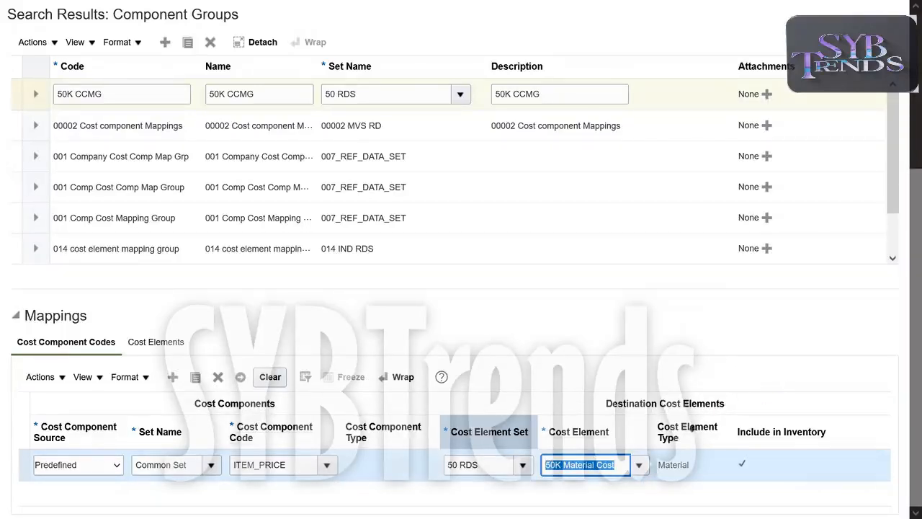
triple_click(608, 464)
triple_click(493, 468)
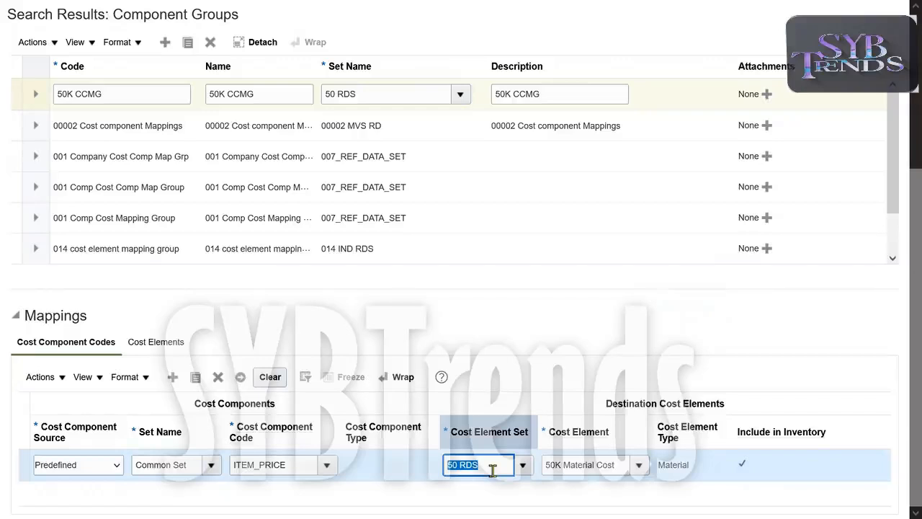
triple_click(570, 467)
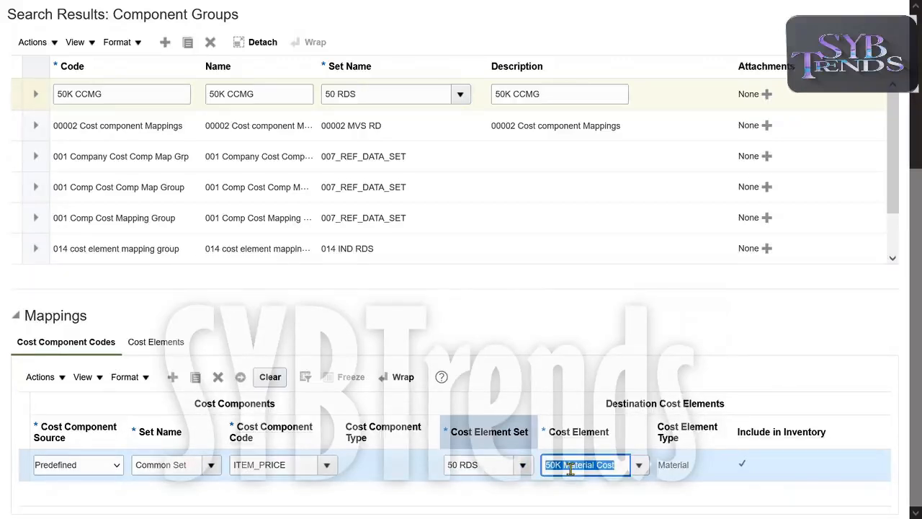
triple_click(297, 466)
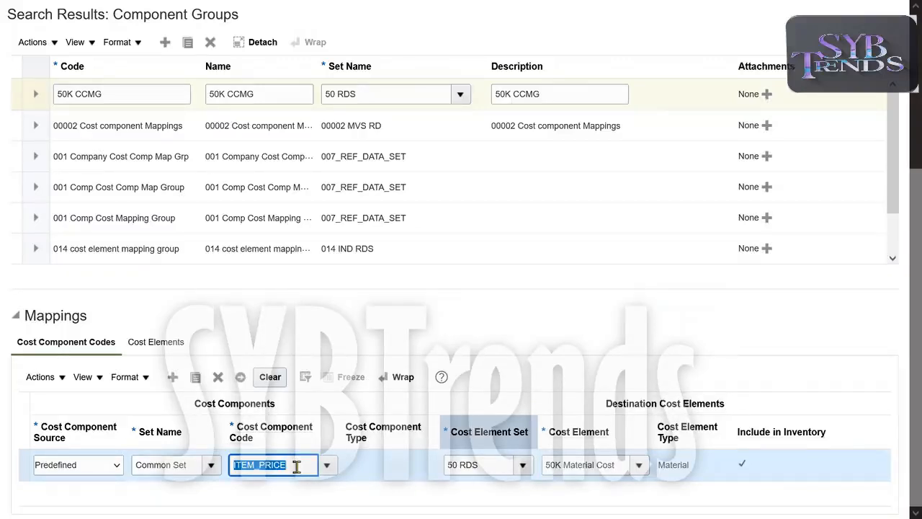
triple_click(582, 464)
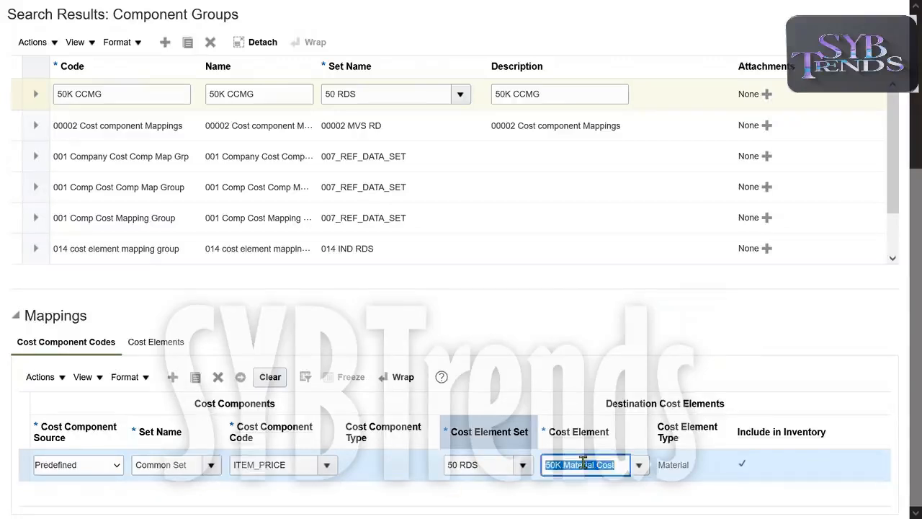
triple_click(289, 465)
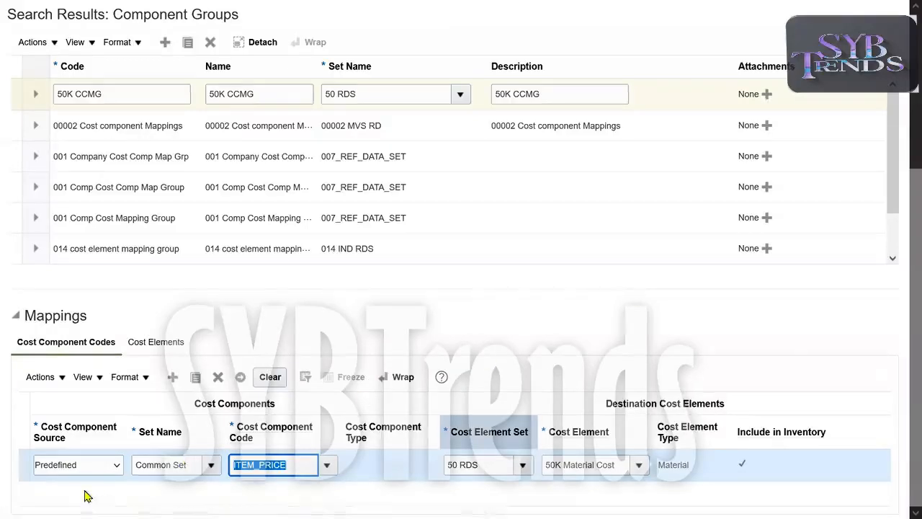
click(266, 427)
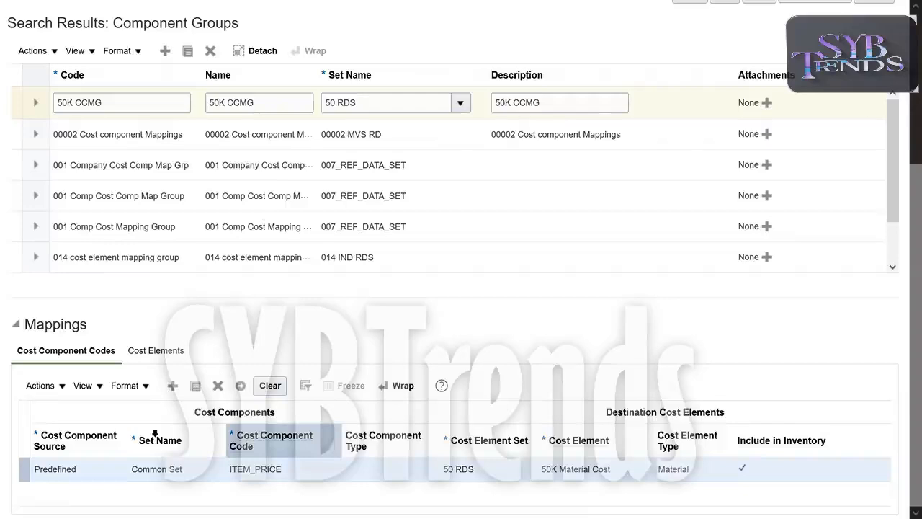
click(153, 436)
double_click(164, 469)
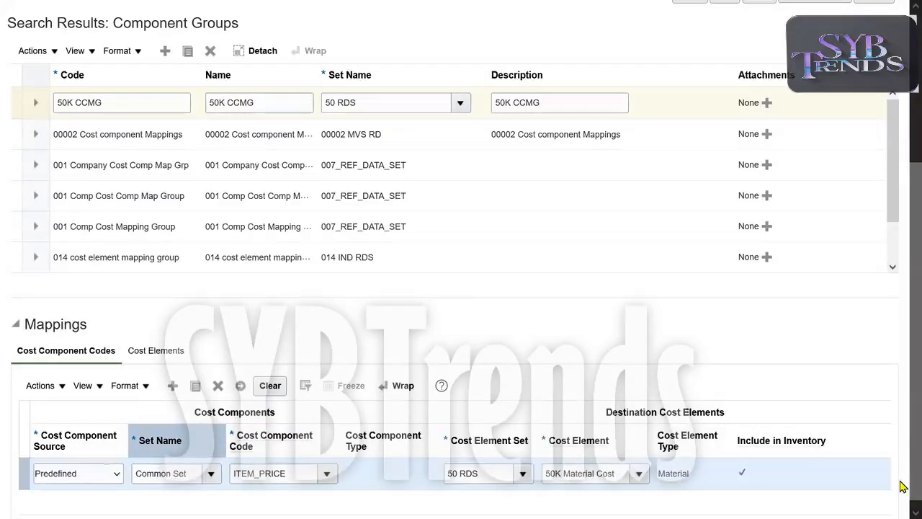
scroll(901, 465, down, 1)
click(605, 464)
double_click(605, 464)
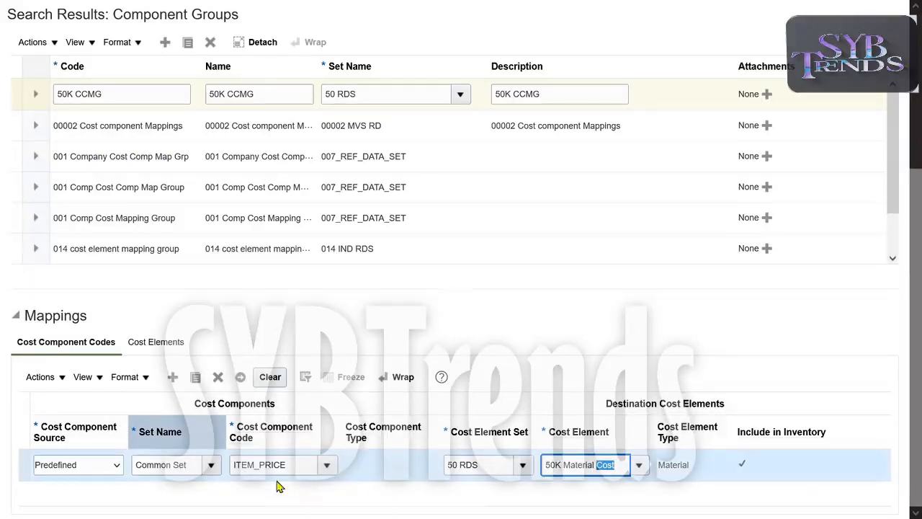
click(294, 463)
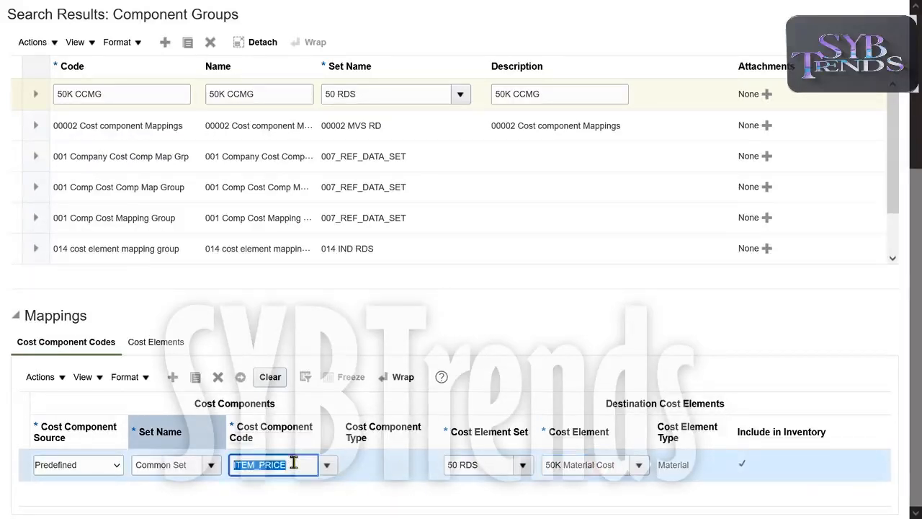
click(580, 346)
- Add a second cost component code mapping row and set its cost component source to Predefined
click(170, 381)
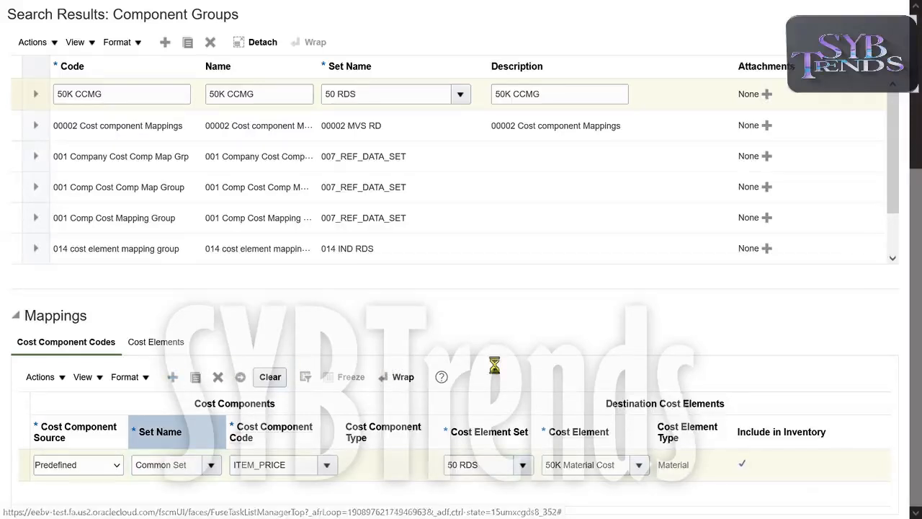
click(103, 470)
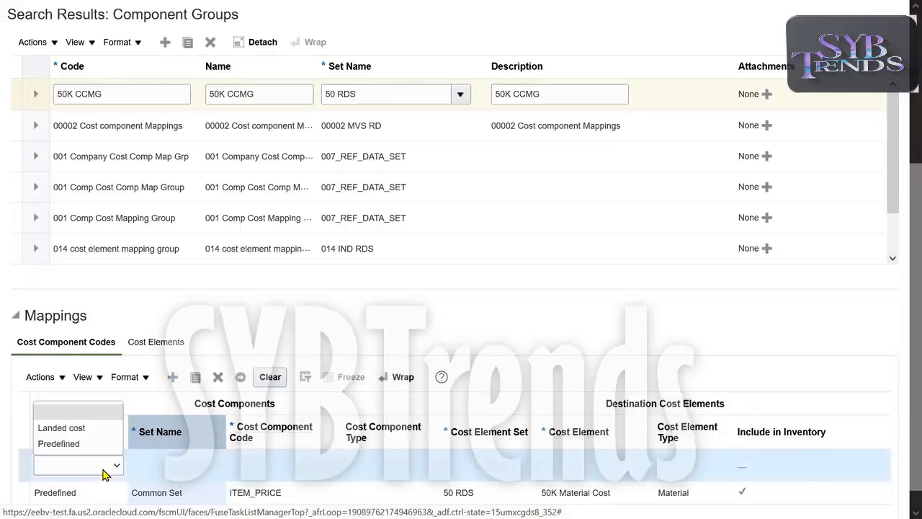
click(59, 442)
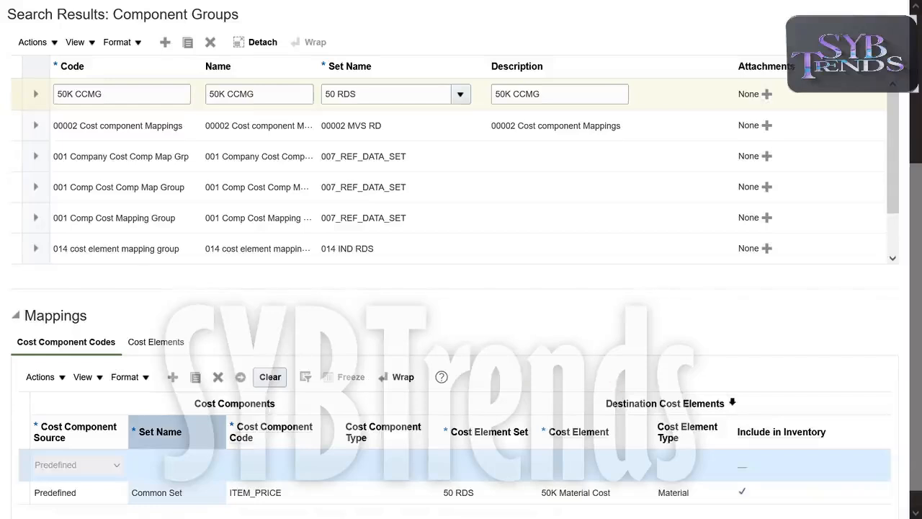
- Search the reference data sets for Common and assign Common Set to the second mapping row
scroll(900, 379, down, 1)
click(190, 442)
text(Common)
key(Tab)
click(211, 442)
click(311, 364)
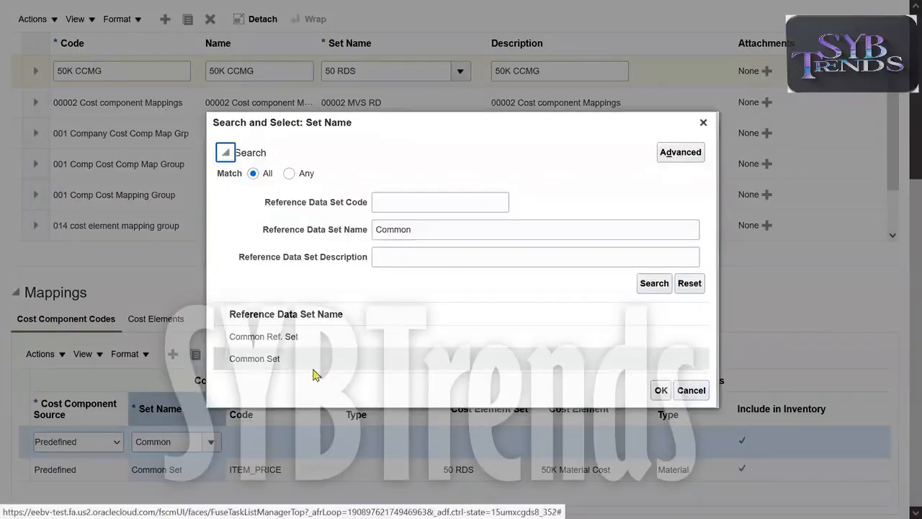
click(660, 389)
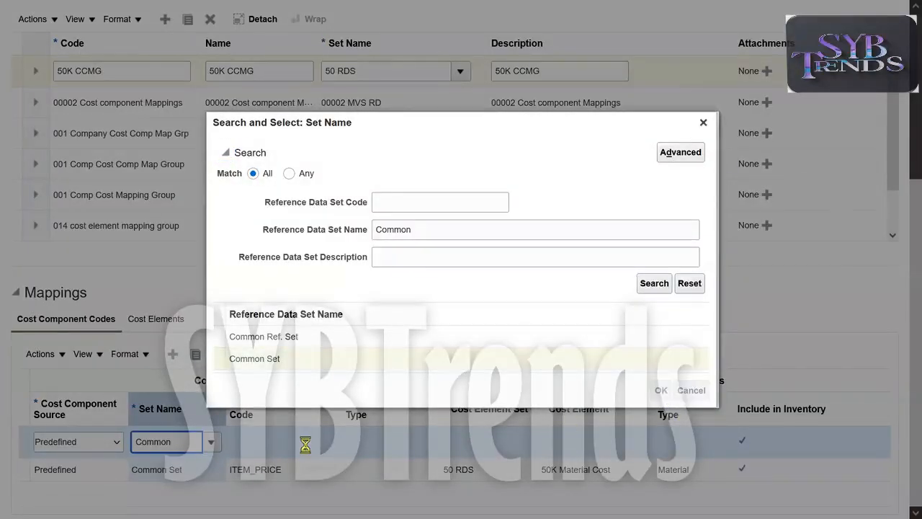
- Set the second mapping row's cost component code to FREIGHT and its destination cost element set to 50 RDS
click(326, 442)
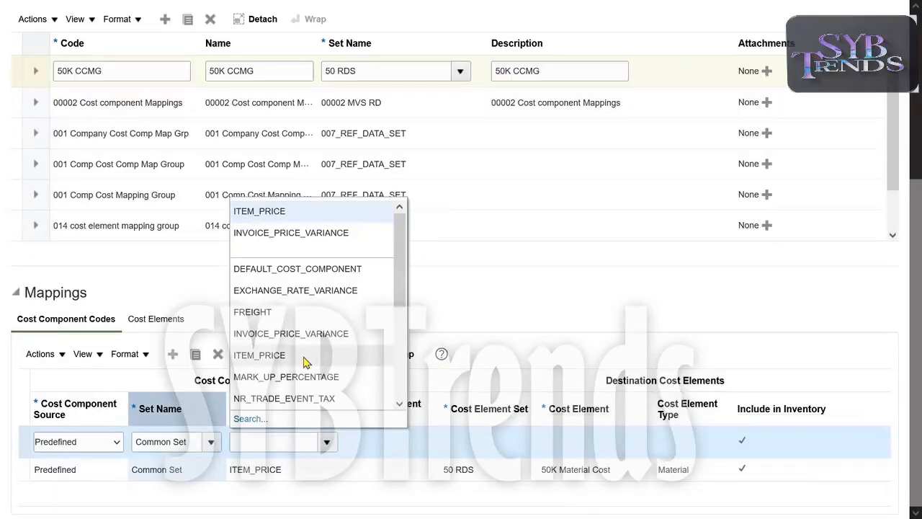
click(274, 321)
double_click(281, 442)
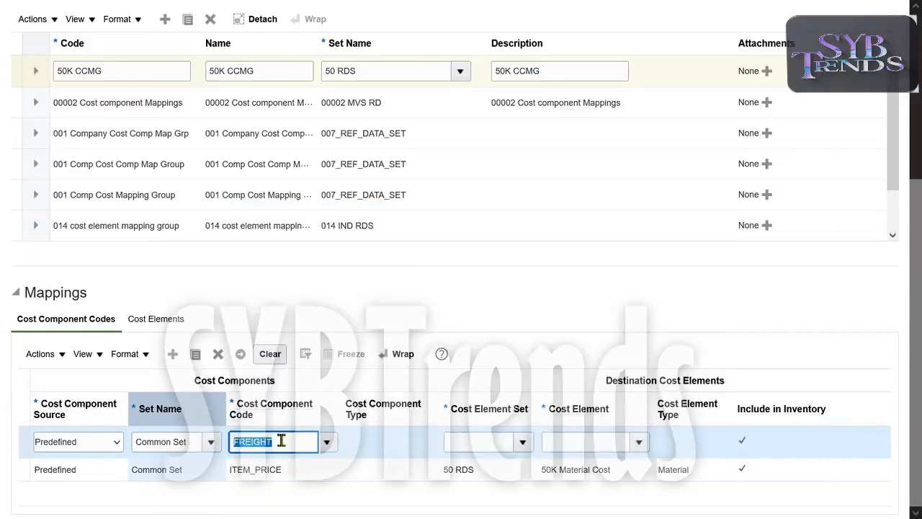
click(525, 443)
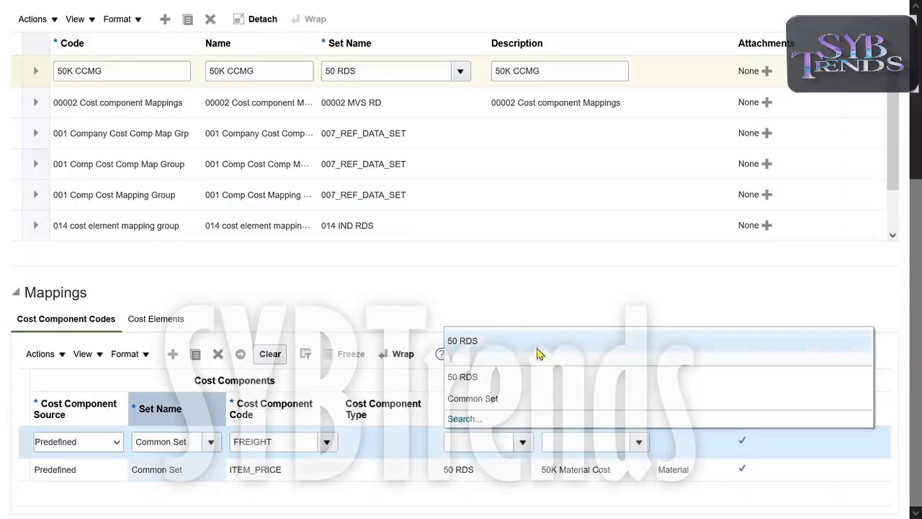
click(539, 347)
- Choose 50K Overhead as the destination cost element for the FREIGHT mapping row
click(640, 442)
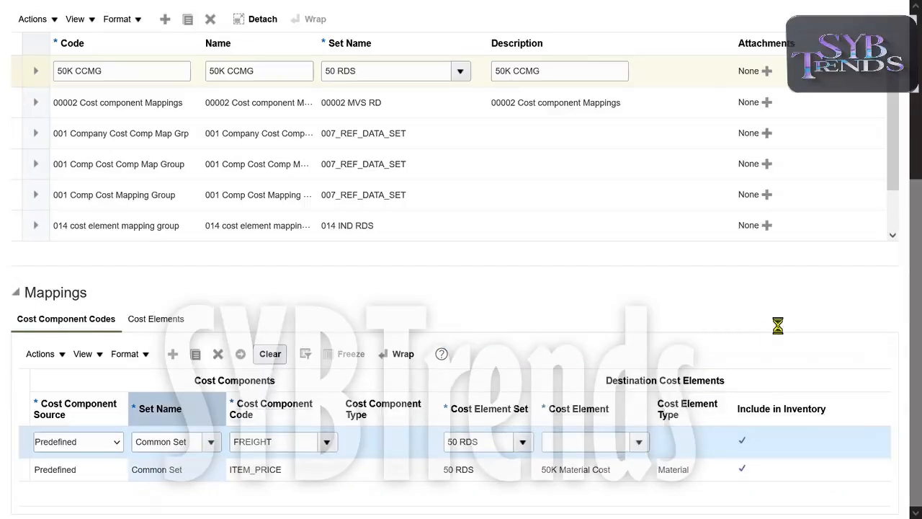
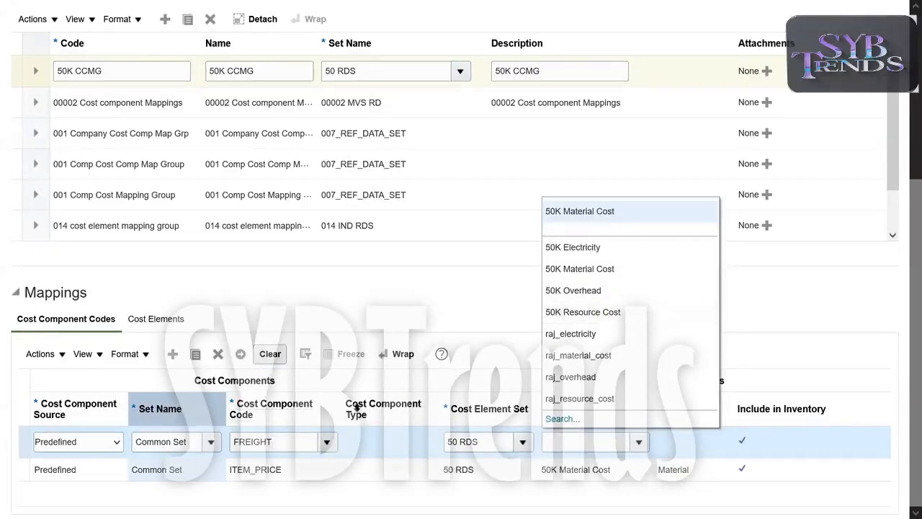
click(293, 442)
double_click(293, 442)
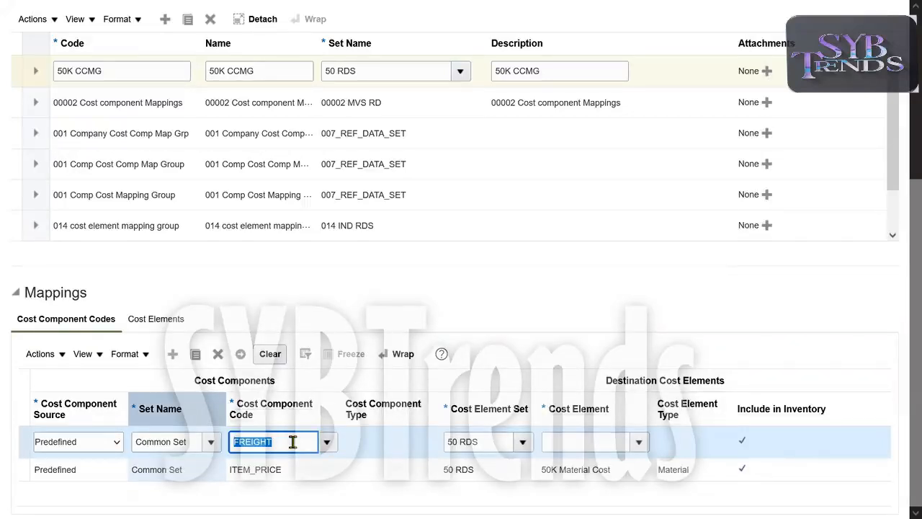
click(638, 443)
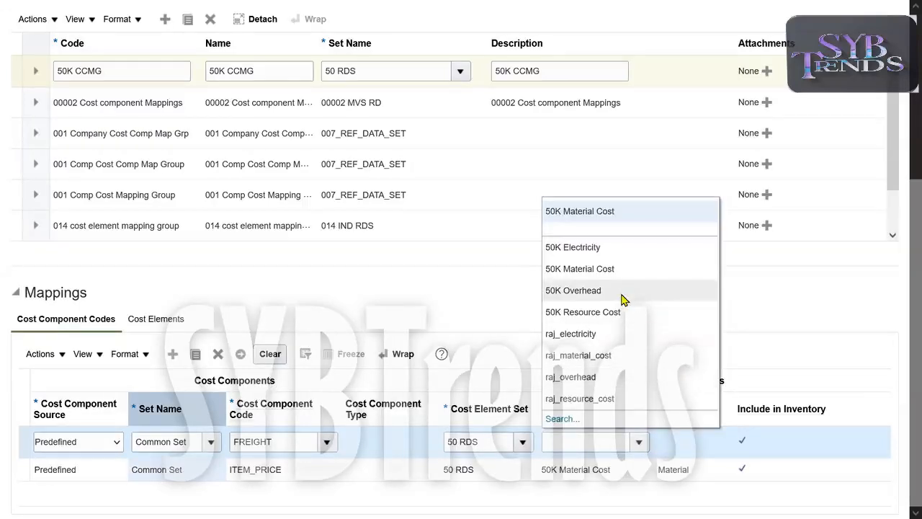
click(622, 295)
double_click(605, 443)
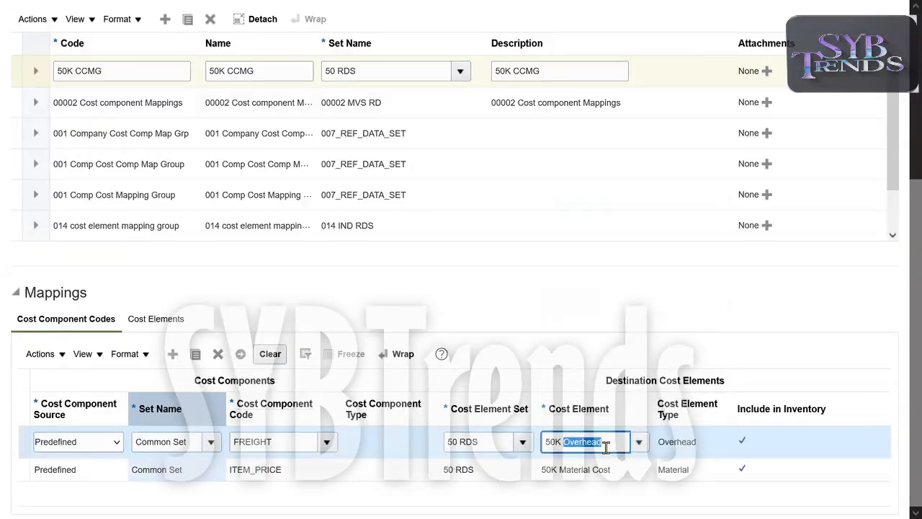
click(766, 325)
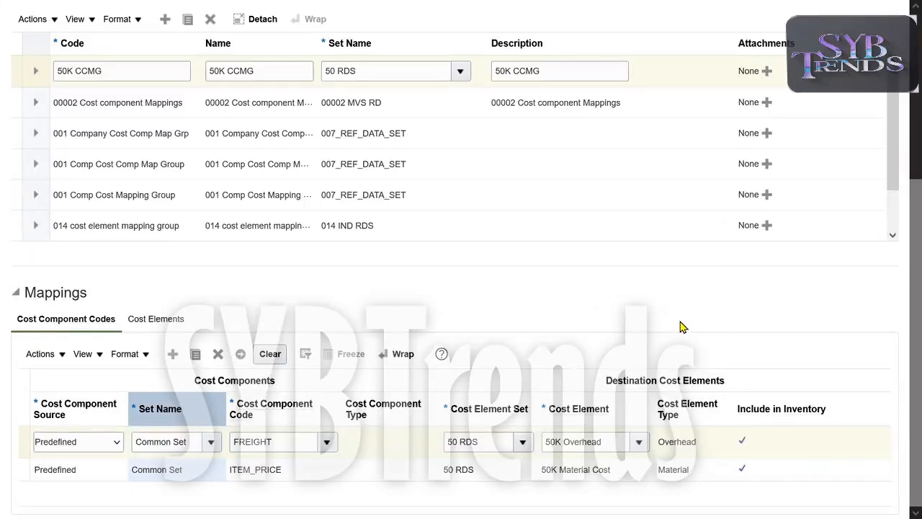
- Switch to the Costing Setups spreadsheet in Google Sheets and check the component codes noted for Cost Component Mapping
key(alt+Tab)
key(alt+Tab)
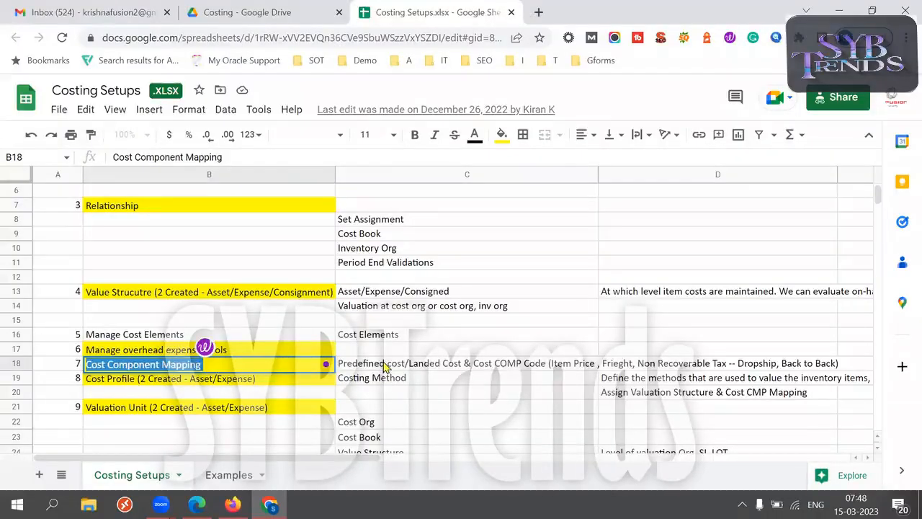
click(385, 365)
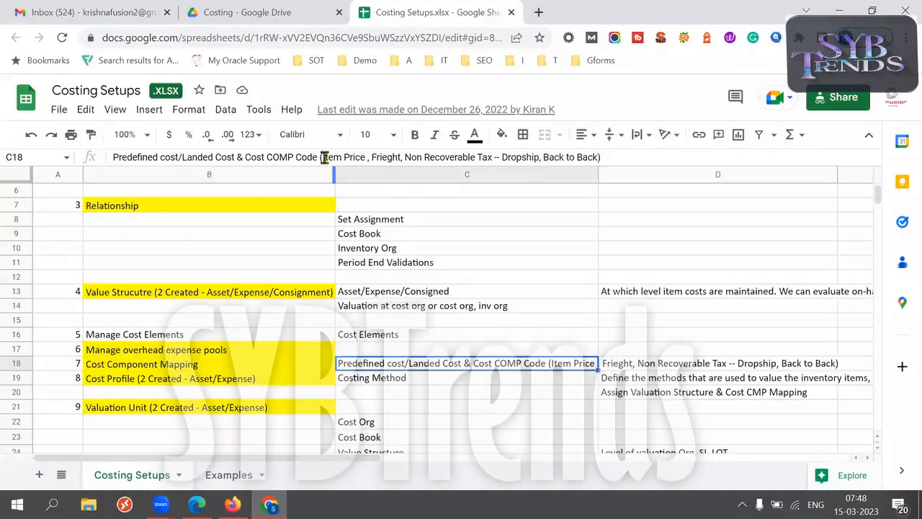
drag(323, 158, 494, 157)
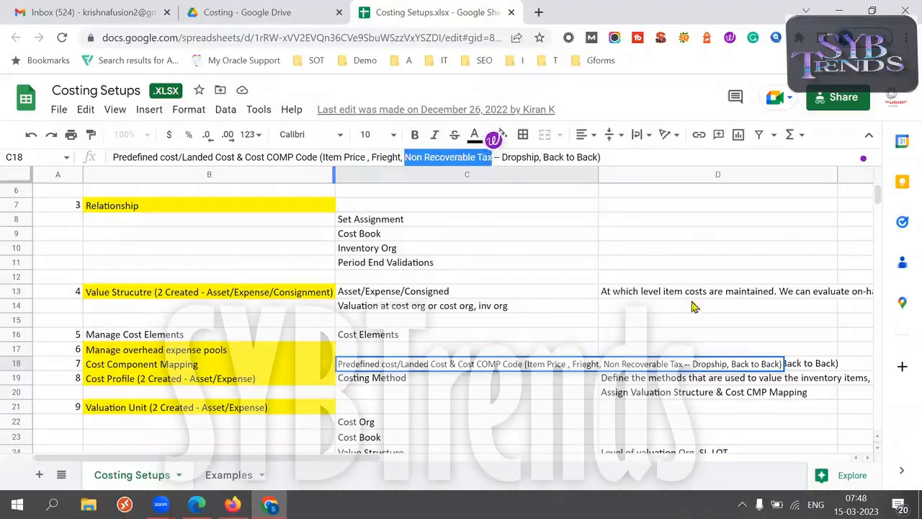
- Return to Oracle Fusion and add a third mapping row with Predefined as its cost component source
key(alt+Tab)
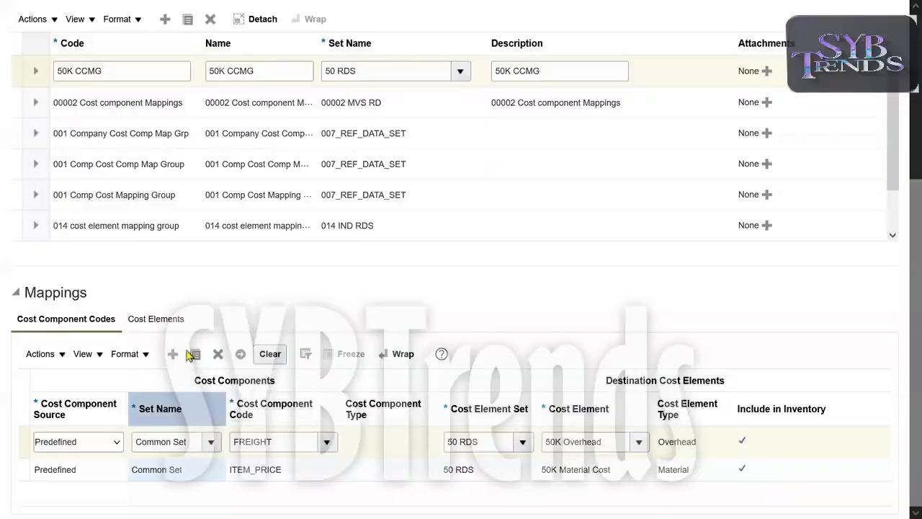
click(172, 354)
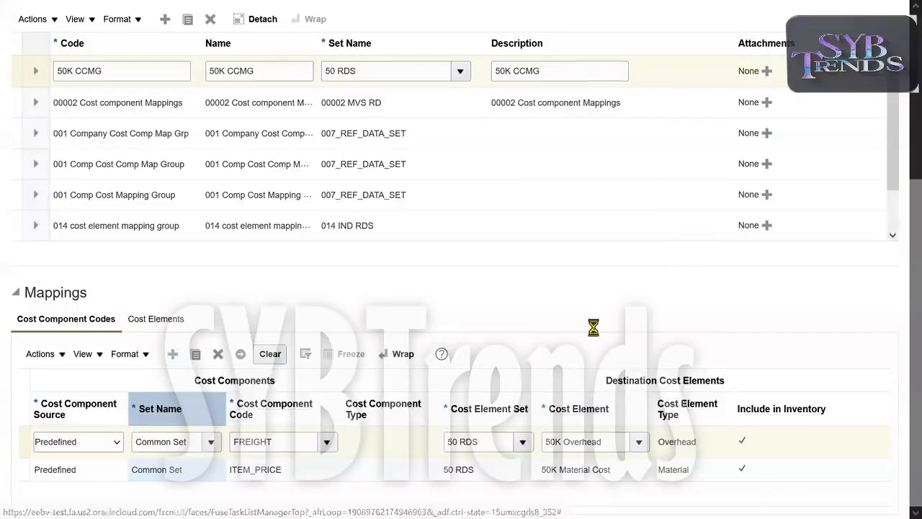
click(100, 442)
click(65, 494)
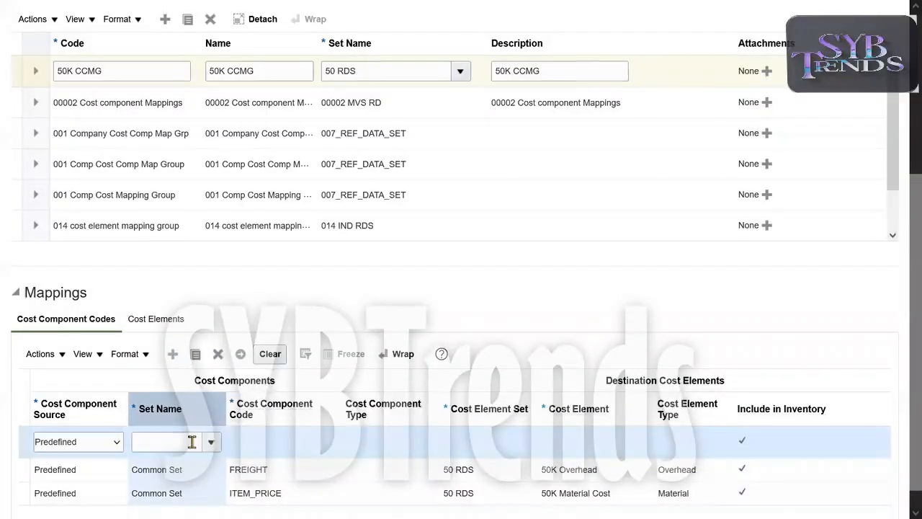
- Find the reference data sets matching Common and set the third mapping row's set name to Common Set
click(211, 445)
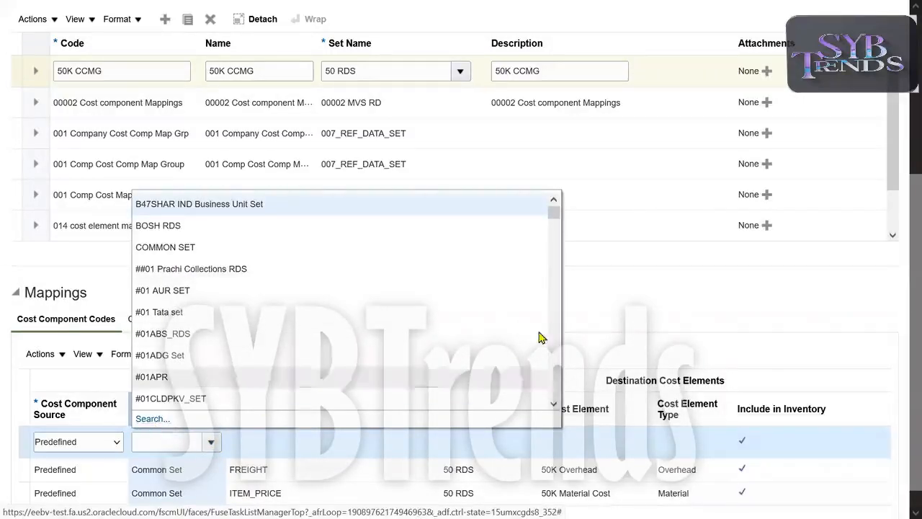
click(694, 307)
click(171, 444)
text(Common)
key(Tab)
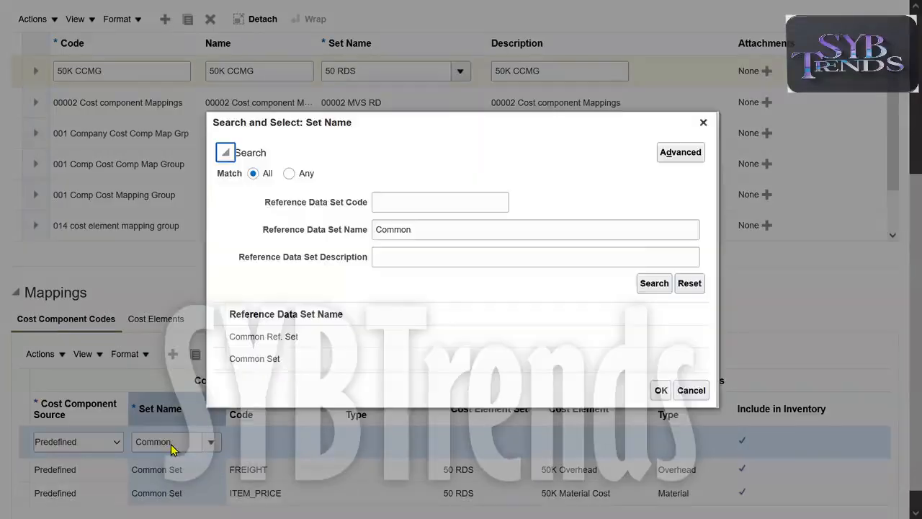
click(295, 359)
click(659, 390)
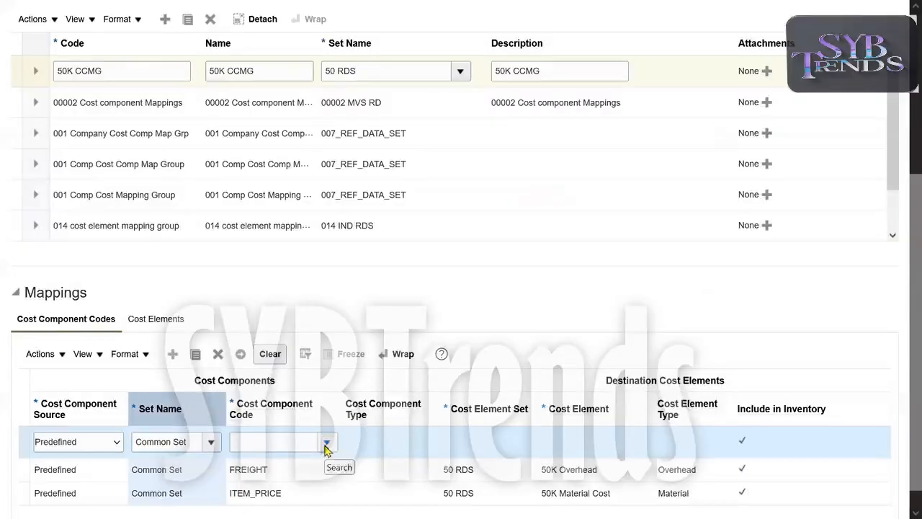
- Choose NONRECOVERABLE_TAX as the cost component code for the third mapping row
click(325, 442)
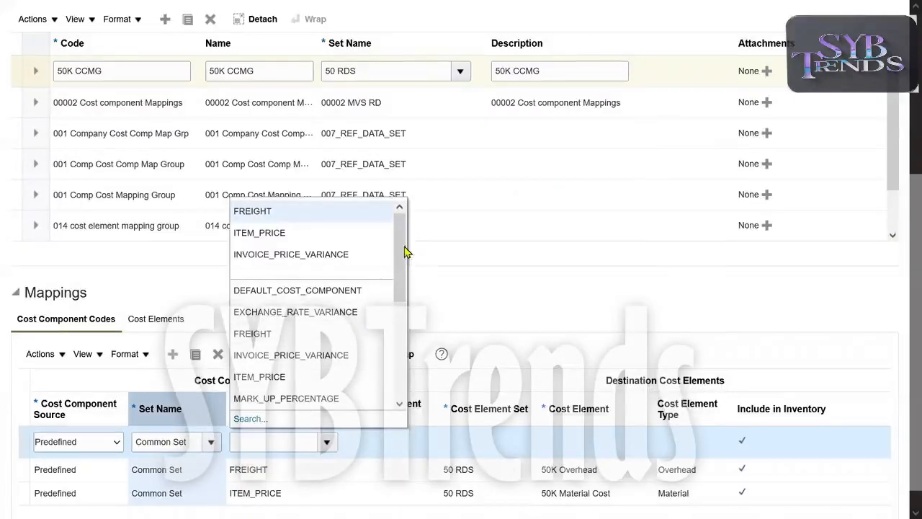
drag(402, 259, 401, 317)
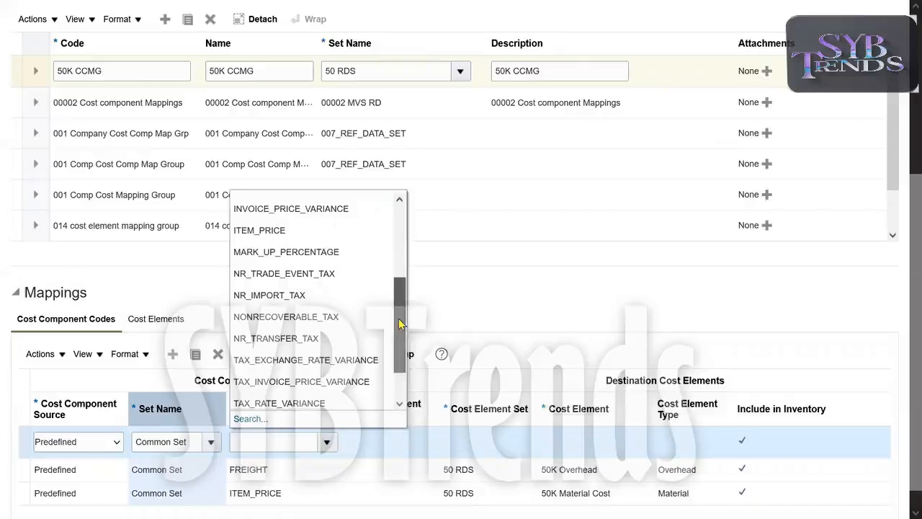
click(346, 315)
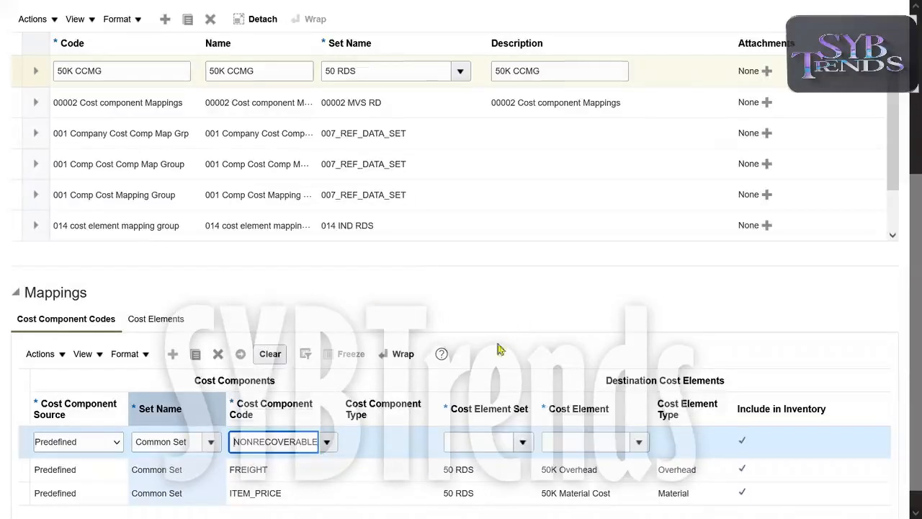
double_click(271, 446)
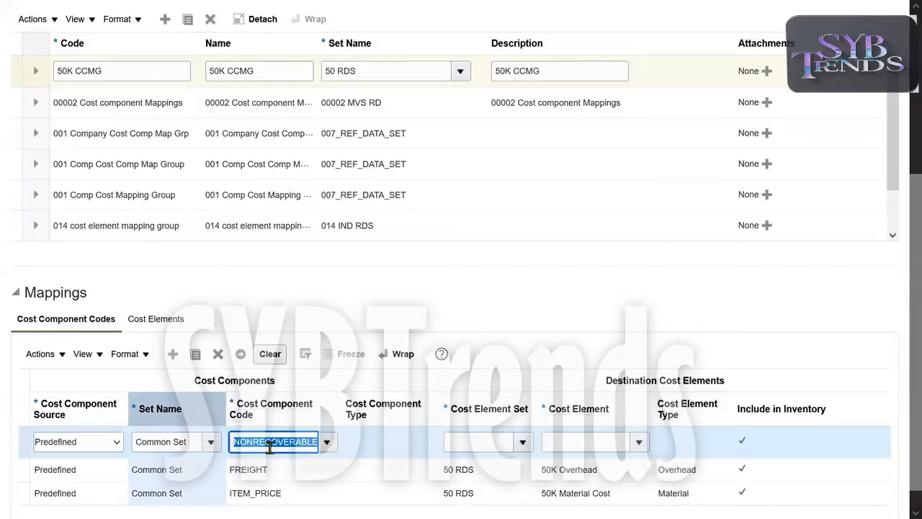
- Set the NONRECOVERABLE_TAX row's destination cost element set to 50 RDS and its cost element to 50K Material Cost
click(497, 436)
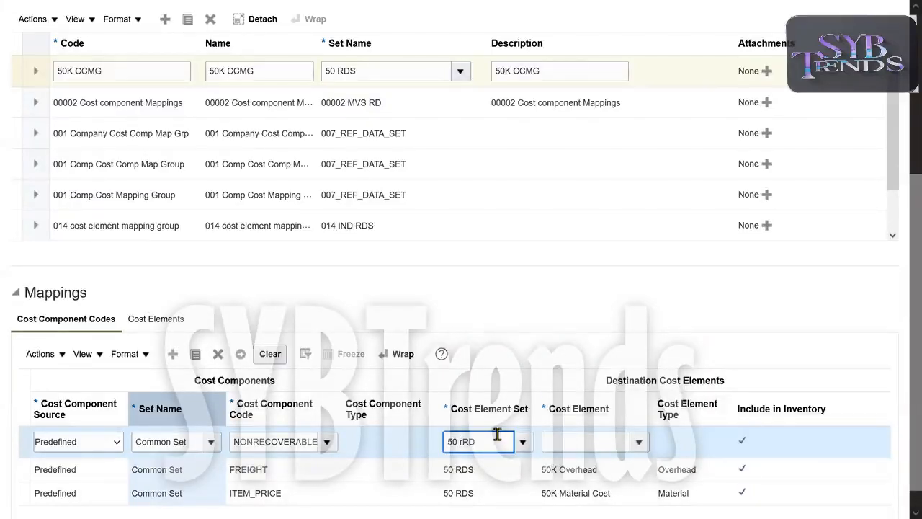
text(50 RDS)
key(Tab)
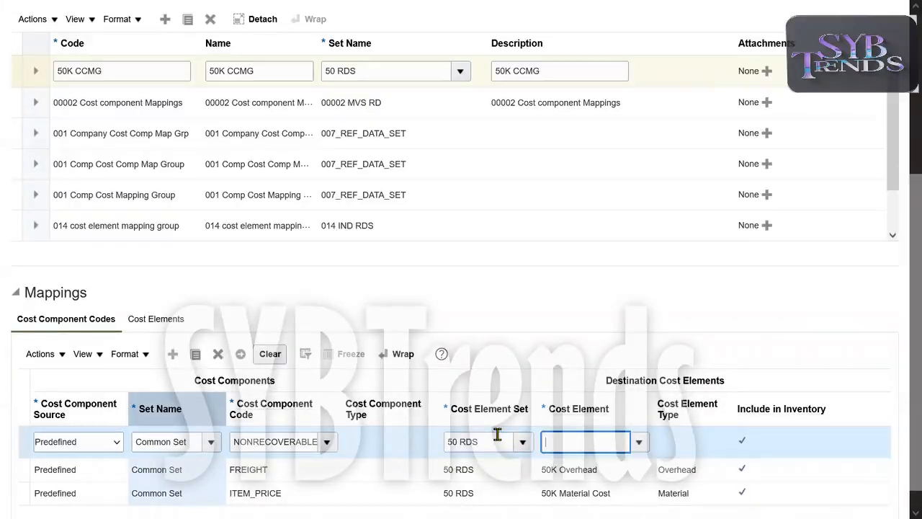
click(640, 442)
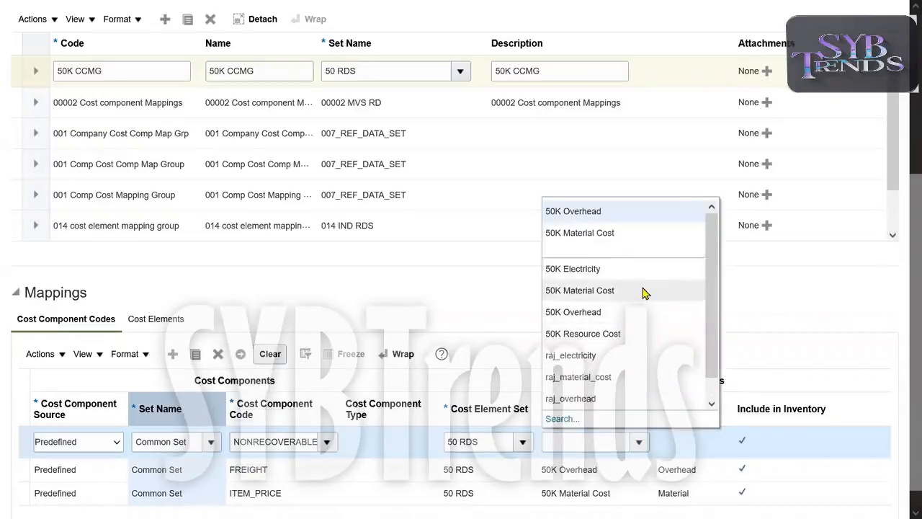
click(642, 292)
double_click(591, 441)
triple_click(591, 442)
click(605, 326)
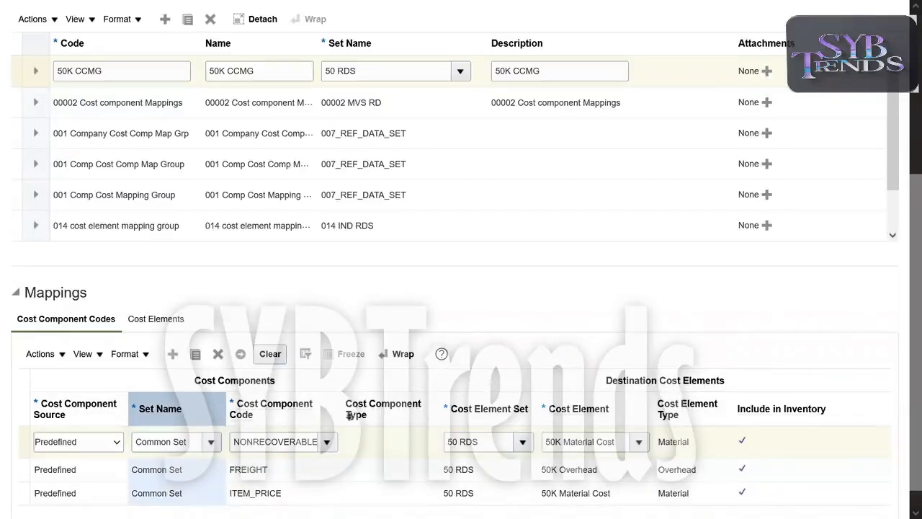
click(273, 406)
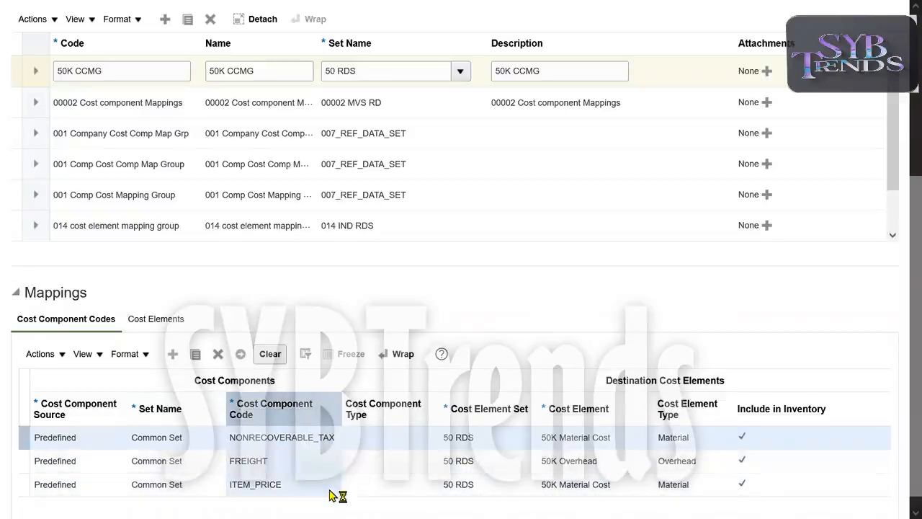
click(579, 400)
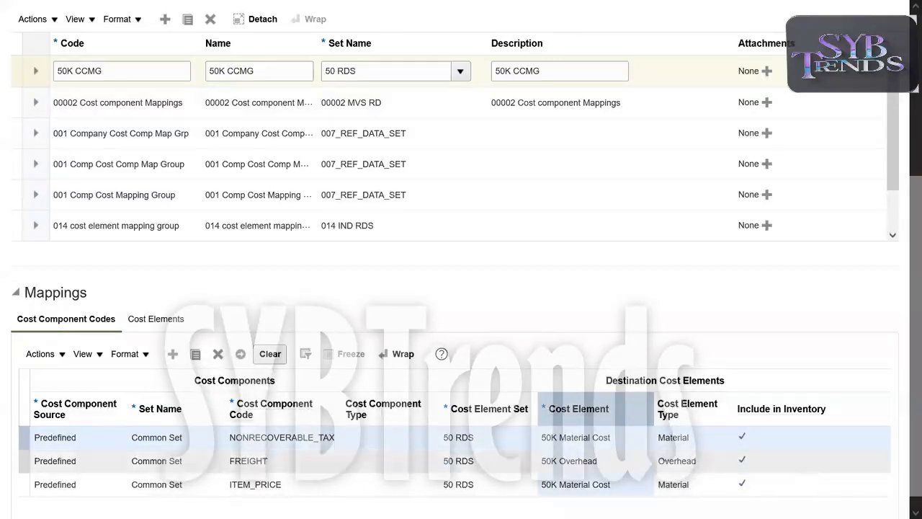
click(282, 408)
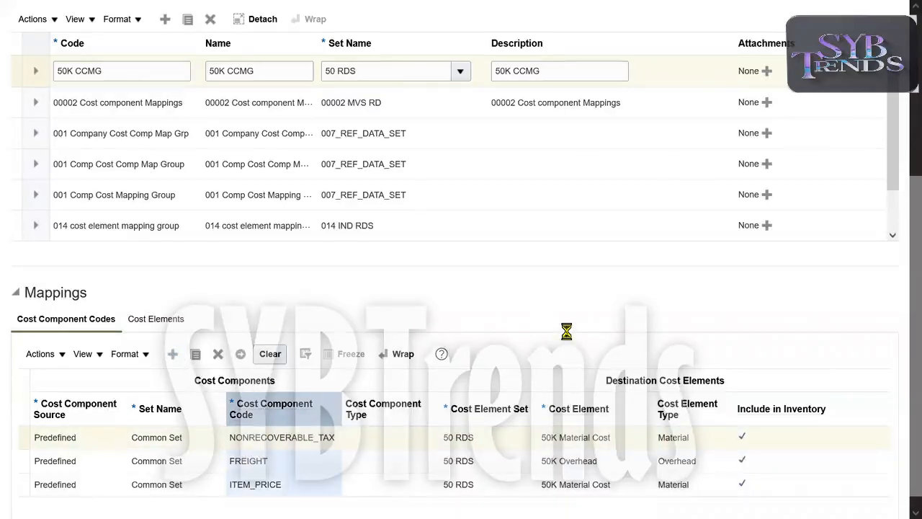
- Add a fourth mapping row with Predefined as the cost component source and Common Set as the set name
click(116, 444)
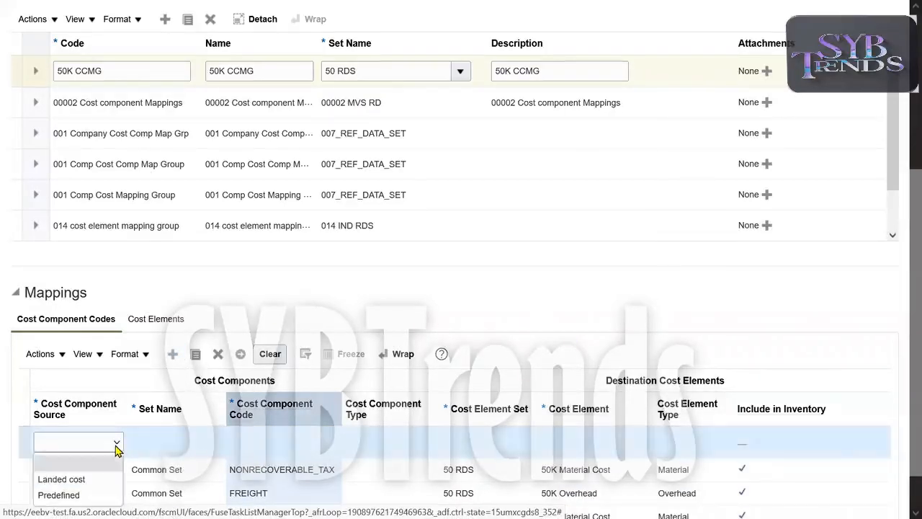
click(58, 495)
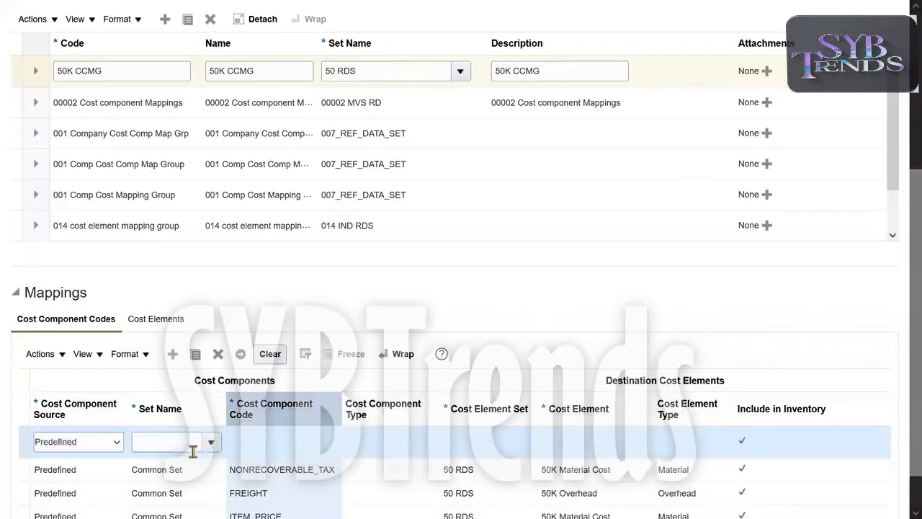
click(190, 443)
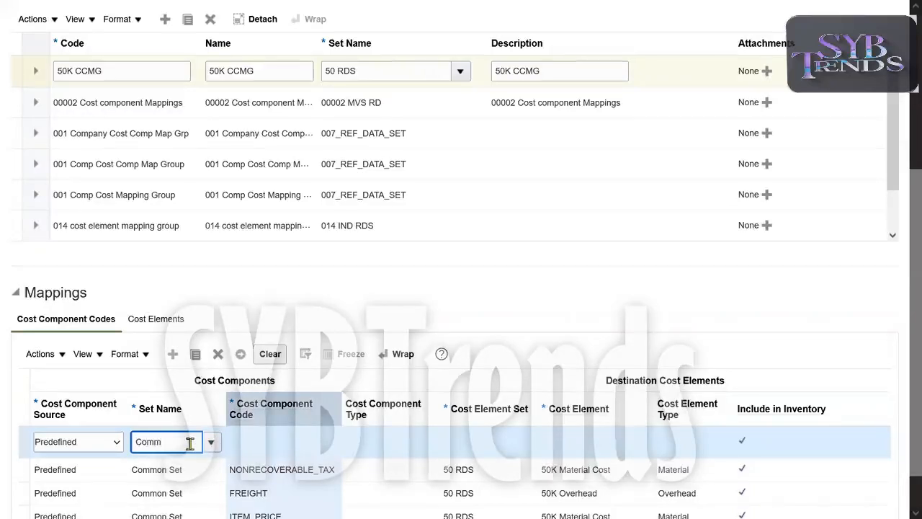
click(258, 443)
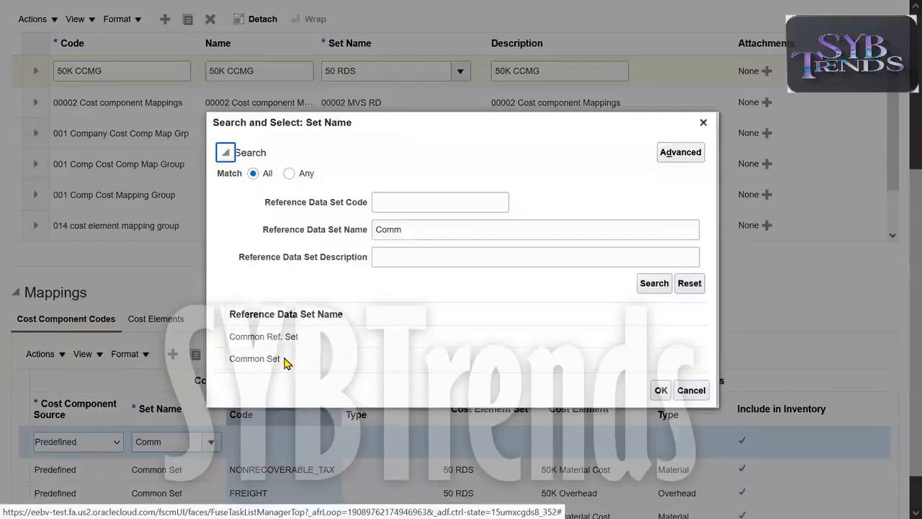
click(285, 360)
click(659, 390)
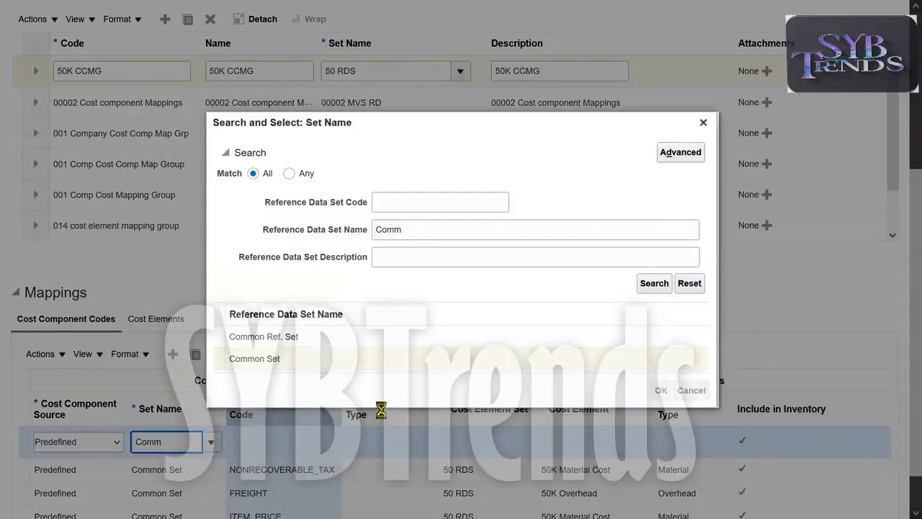
- Run an unfiltered search for all cost component codes available to the fourth mapping row
click(328, 441)
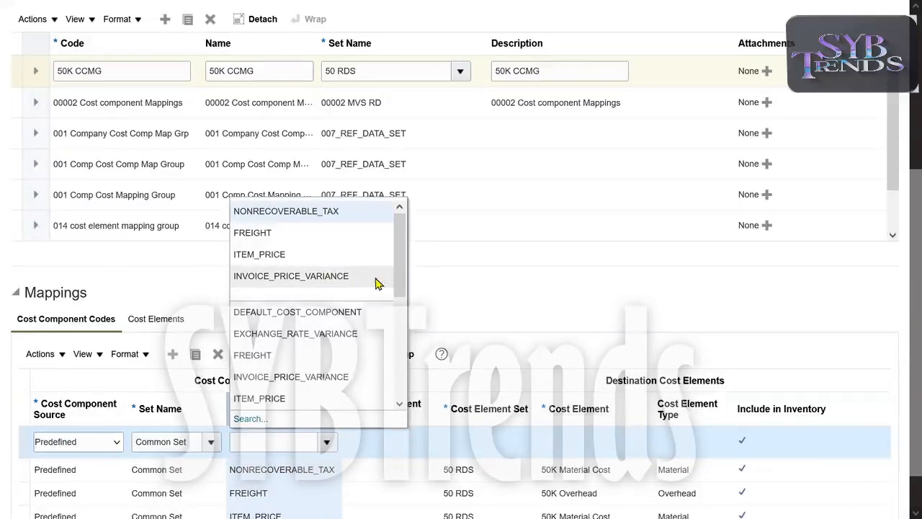
click(250, 419)
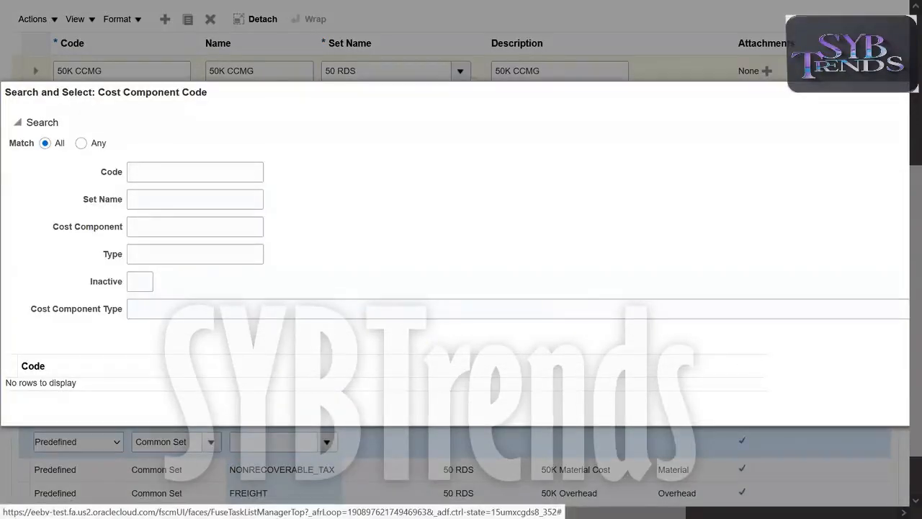
scroll(890, 348, right, 3)
scroll(891, 348, right, 2)
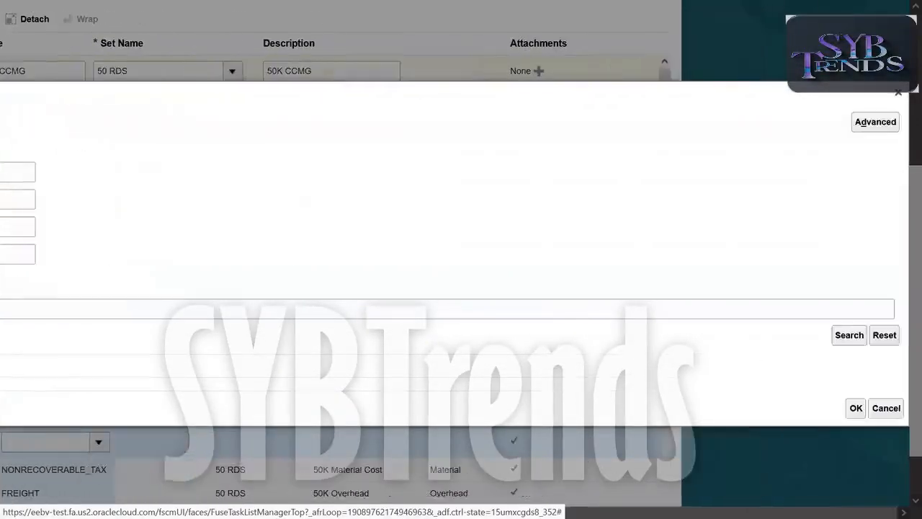
click(849, 335)
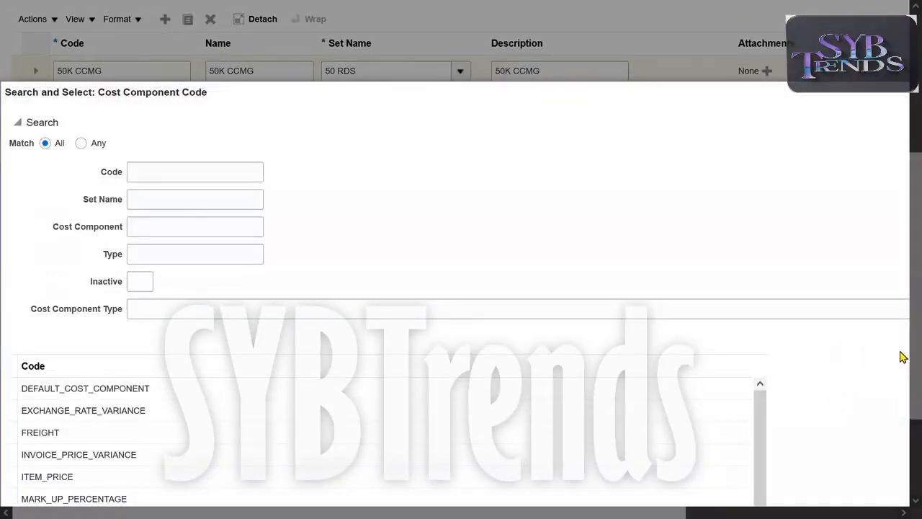
scroll(902, 382, down, 1)
scroll(902, 392, down, 2)
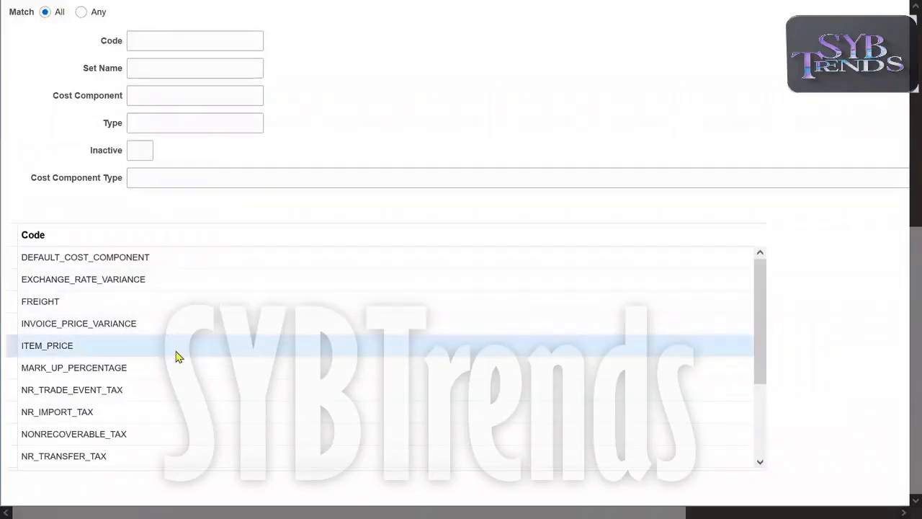
- Look through the listed codes and choose TRANSFER_PRICE as the fourth mapping row's cost component code
click(159, 332)
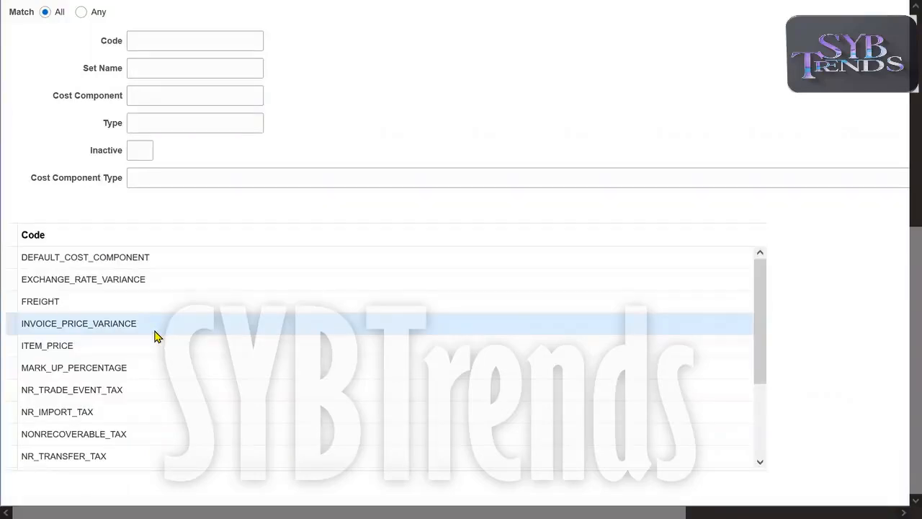
click(112, 308)
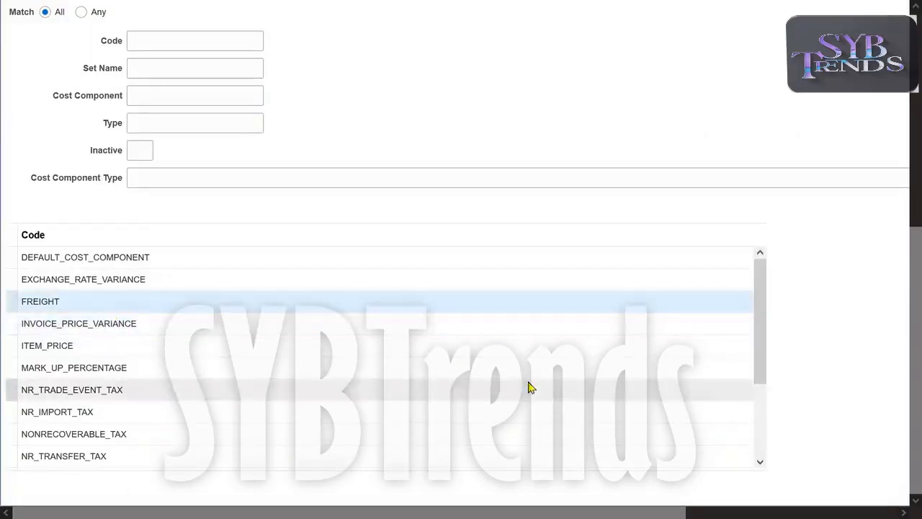
drag(763, 315, 776, 379)
click(268, 337)
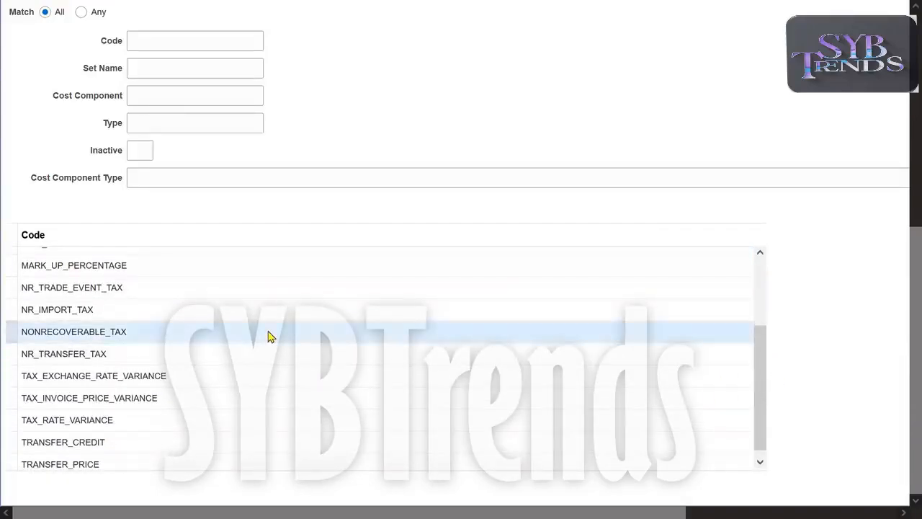
drag(766, 389, 768, 425)
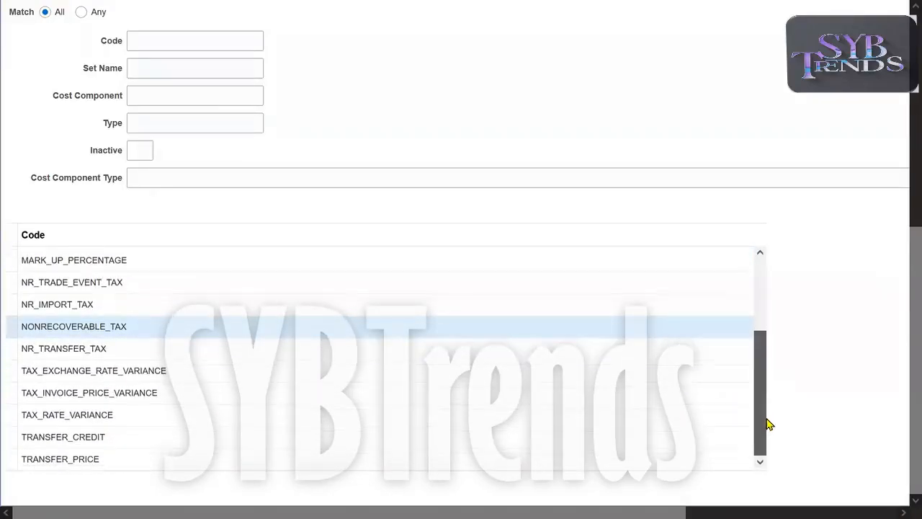
click(272, 464)
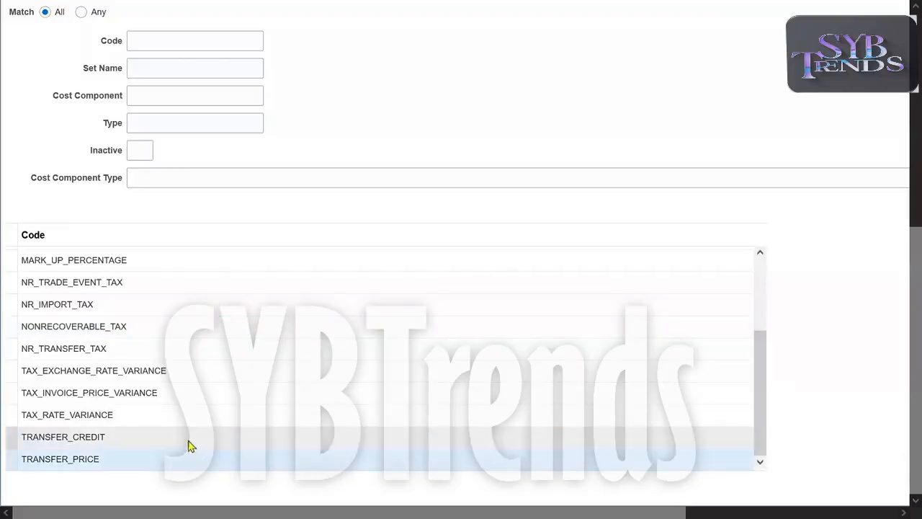
click(80, 469)
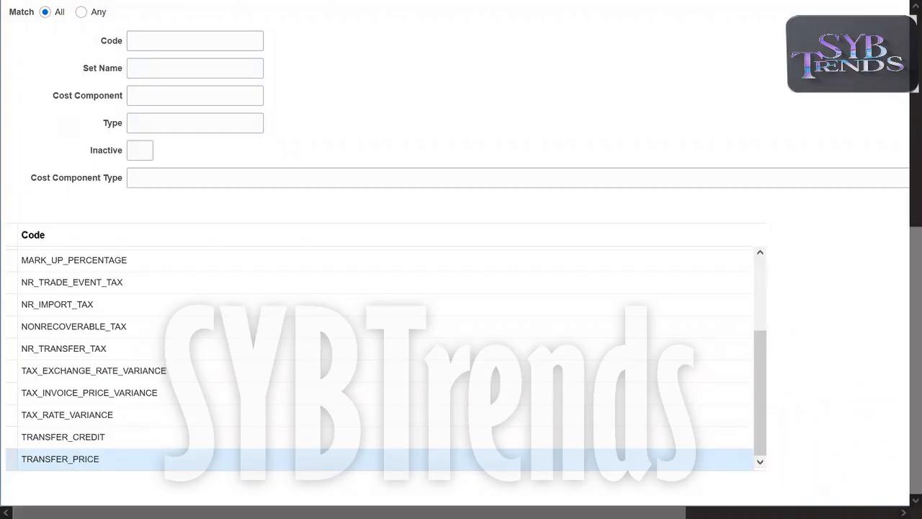
drag(619, 512, 812, 512)
click(878, 490)
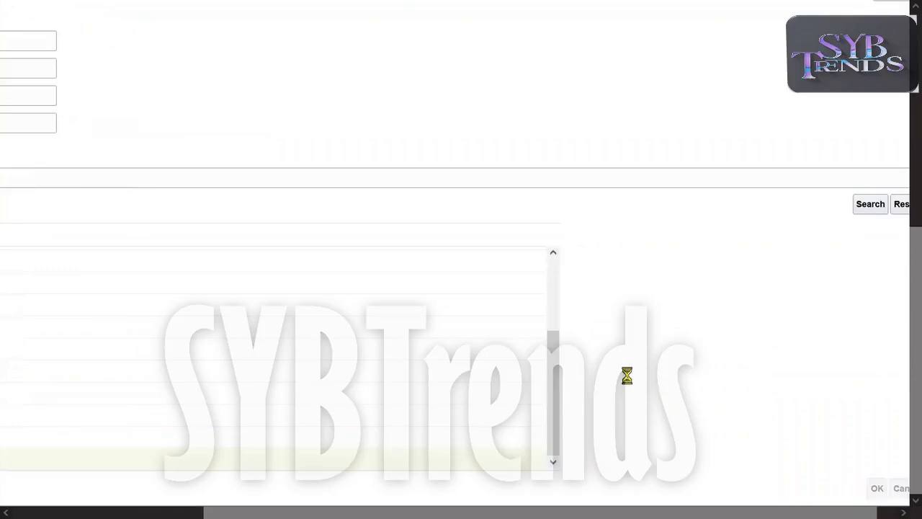
double_click(276, 400)
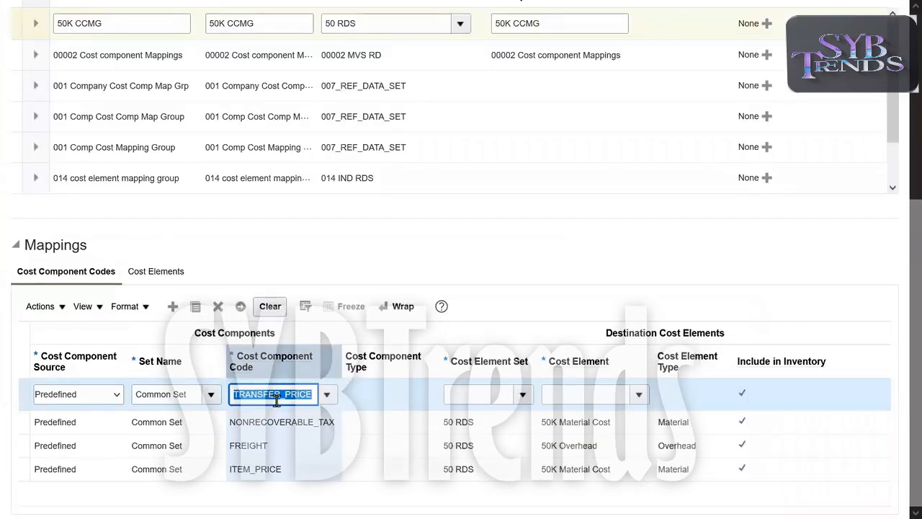
- Set the TRANSFER_PRICE row's destination cost element set to 50 RDS and its cost element to 50K Material Cost
click(482, 396)
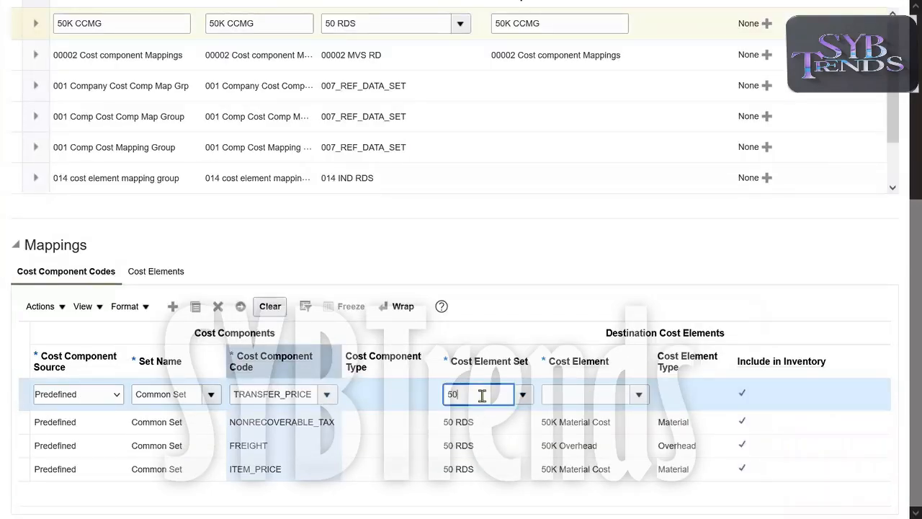
key(Tab)
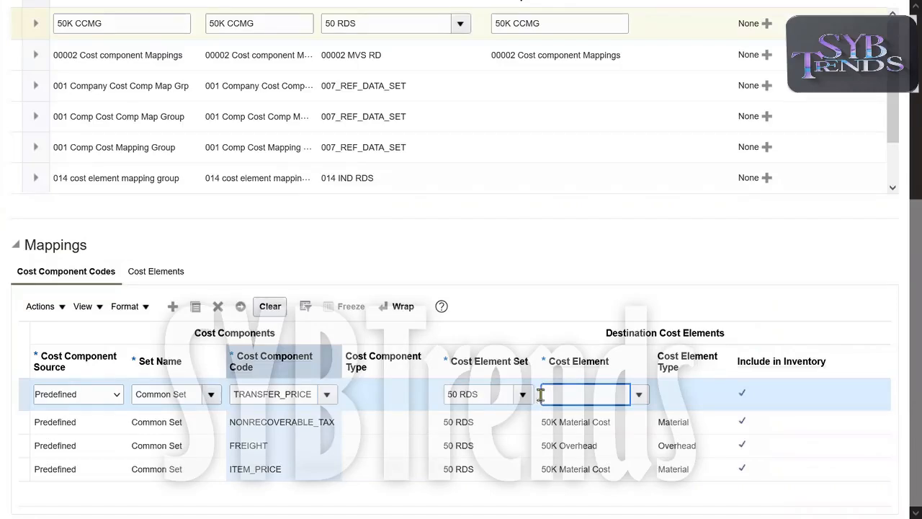
click(638, 395)
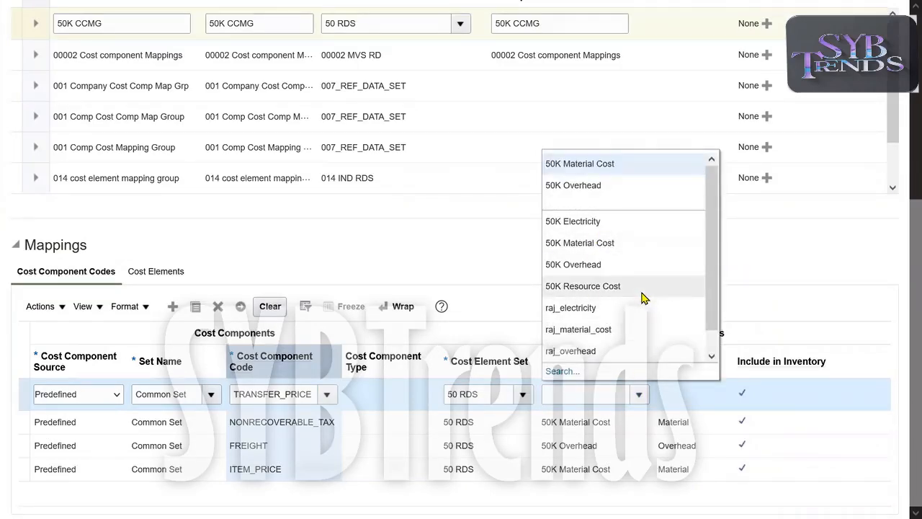
click(614, 247)
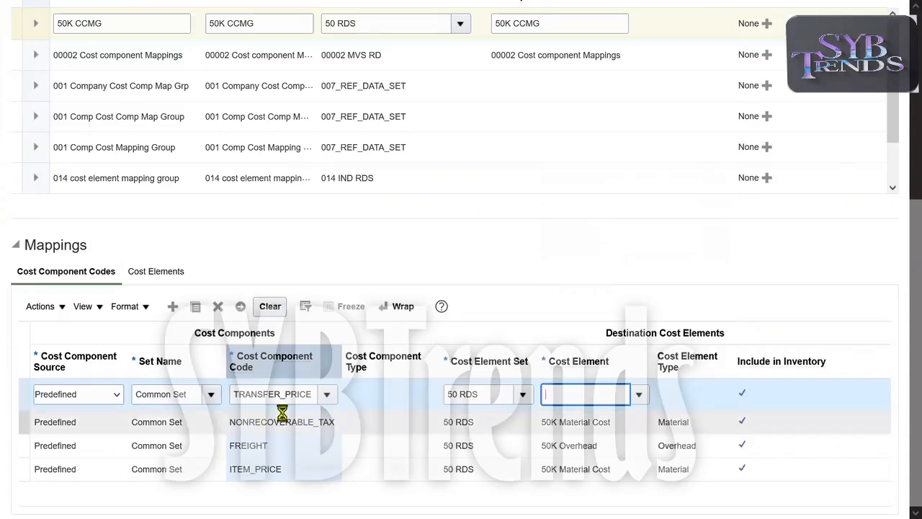
triple_click(612, 393)
double_click(611, 395)
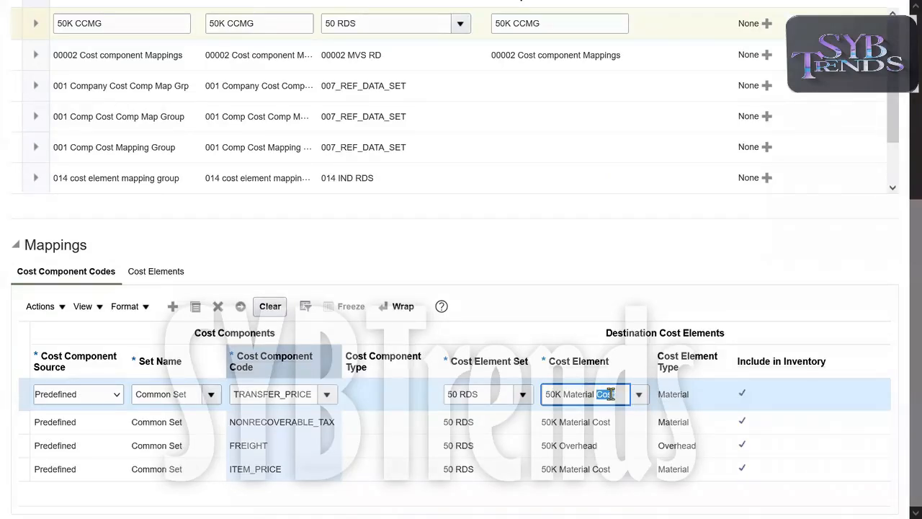
double_click(294, 395)
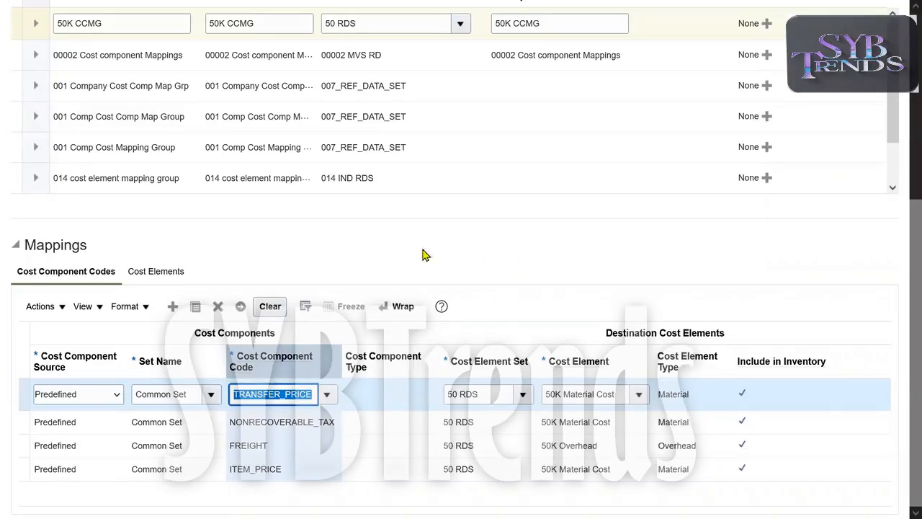
- Delete the TRANSFER_PRICE mapping row and review the cost component codes listed in cell C18 of the Costing Setups Google Sheet
click(216, 307)
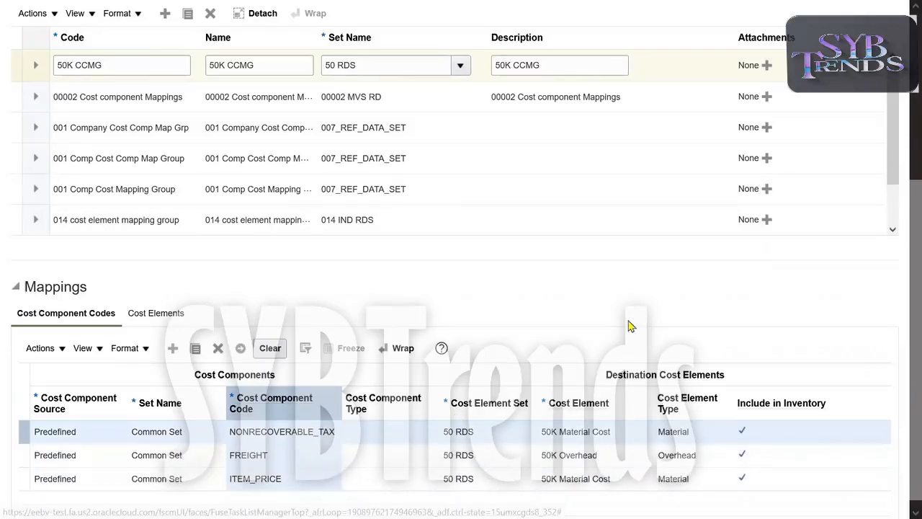
key(alt+Tab)
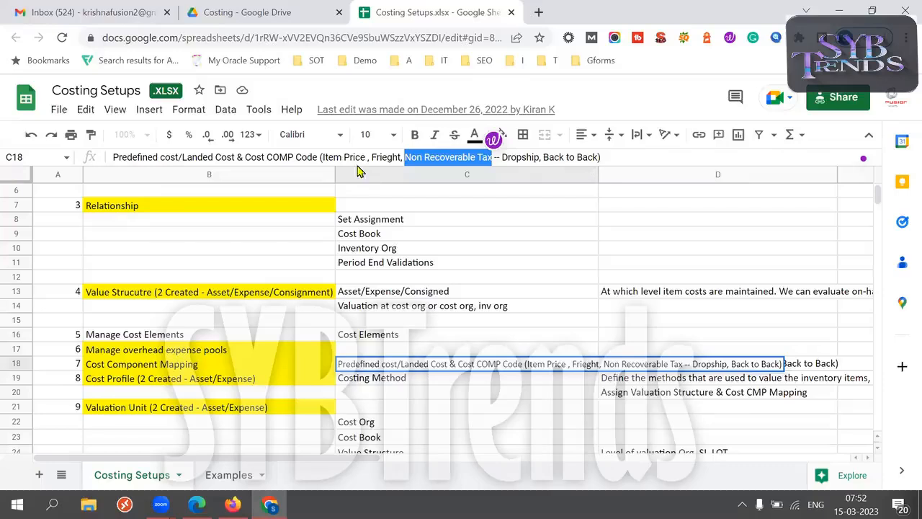
drag(325, 157, 494, 156)
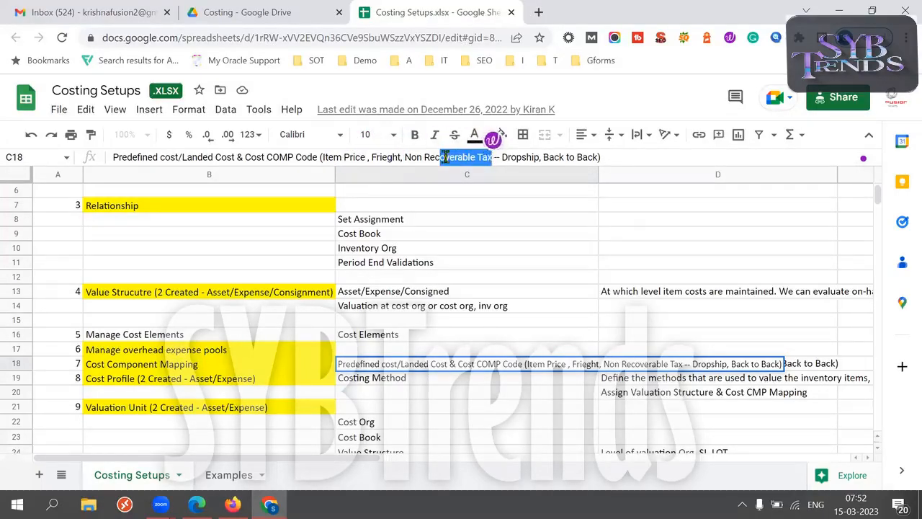
click(434, 157)
drag(411, 157, 600, 158)
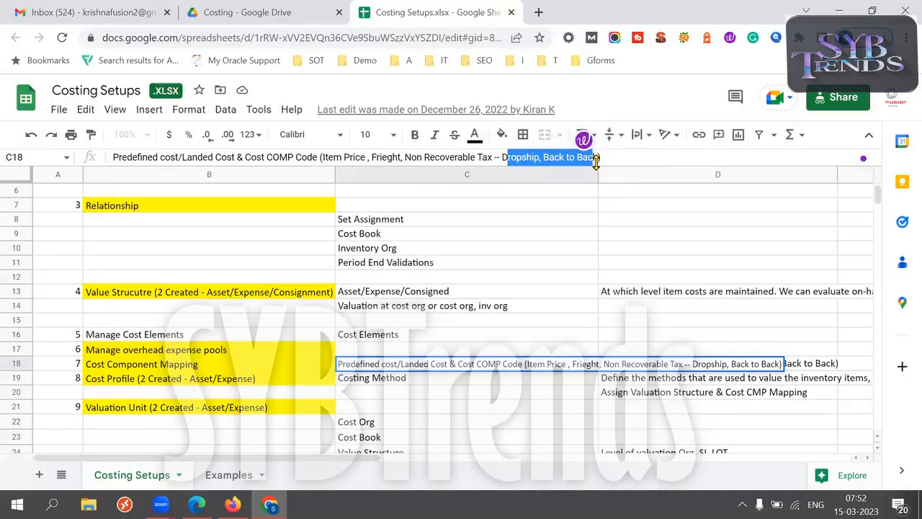
drag(412, 159, 490, 158)
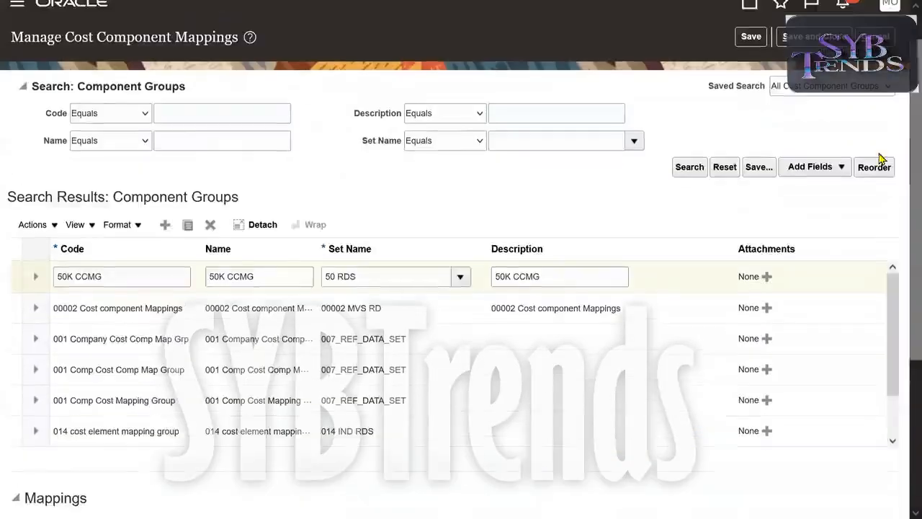
- Save the 50K CCMG component group in Manage Cost Component Mappings and return to its mapping rows
drag(911, 153, 911, 124)
click(756, 80)
drag(910, 252, 908, 412)
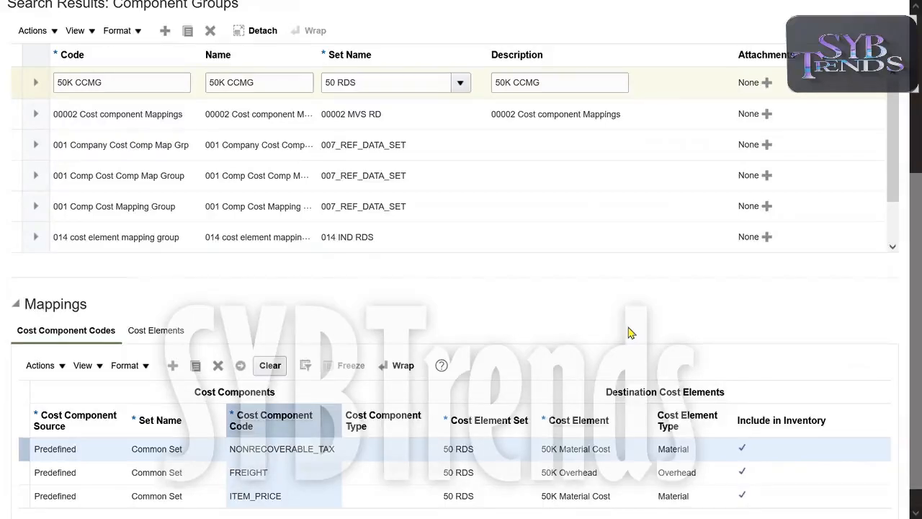
- Compare the mapped cost component codes and cost elements with the item price, freight and nonrecoverable tax codes listed in cell C18 of Costing Setups
click(278, 476)
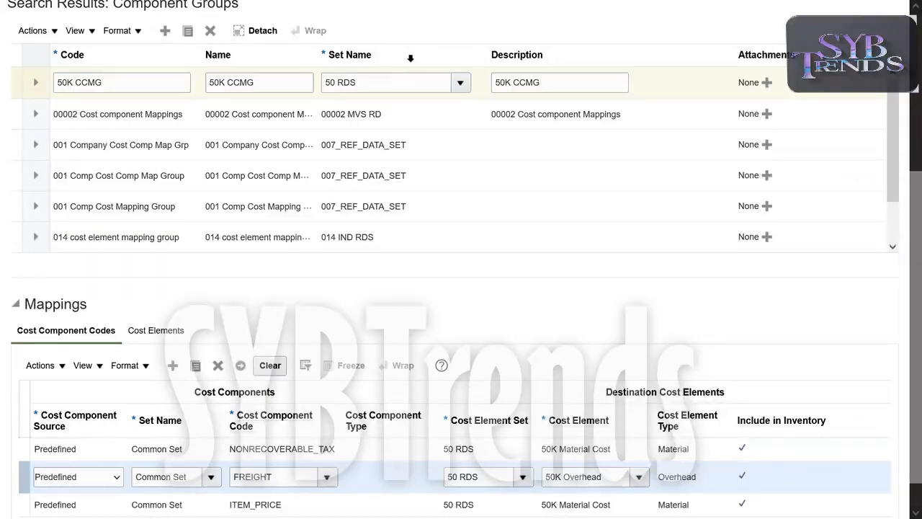
scroll(901, 317, down, 1)
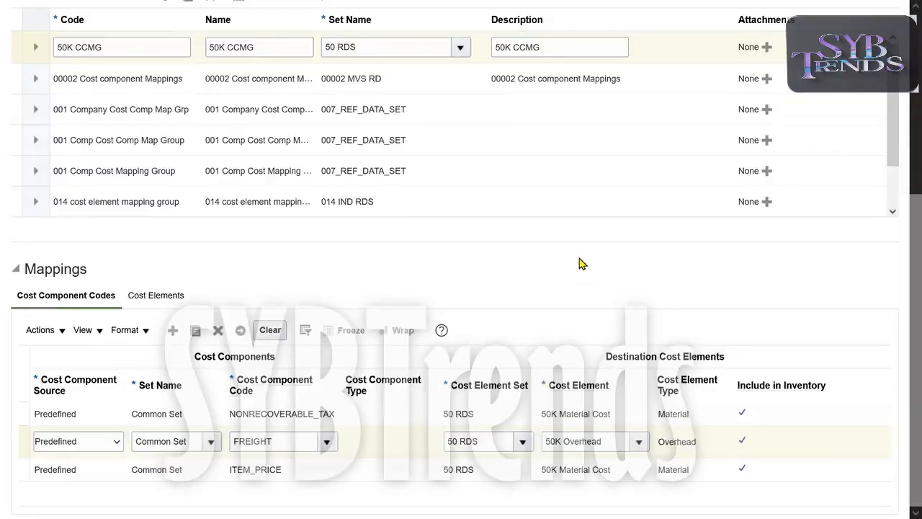
click(250, 387)
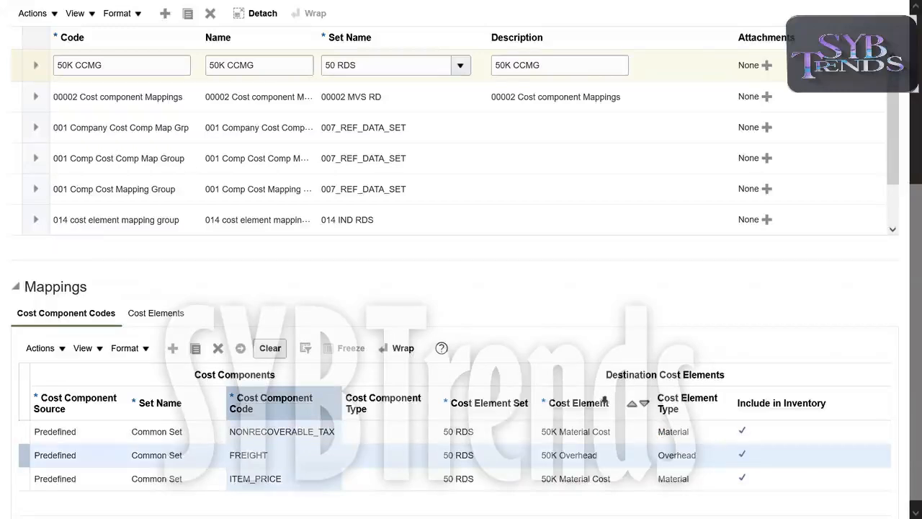
click(583, 398)
key(alt+Tab)
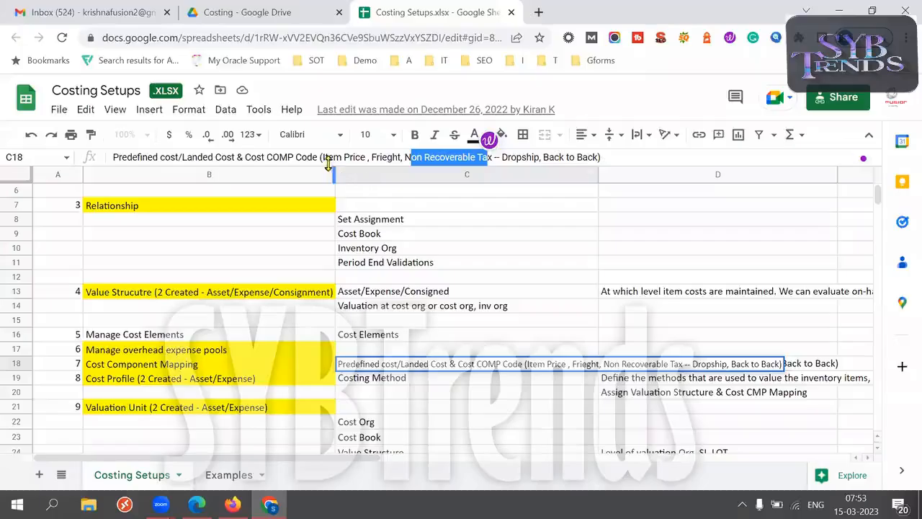
drag(323, 159, 493, 159)
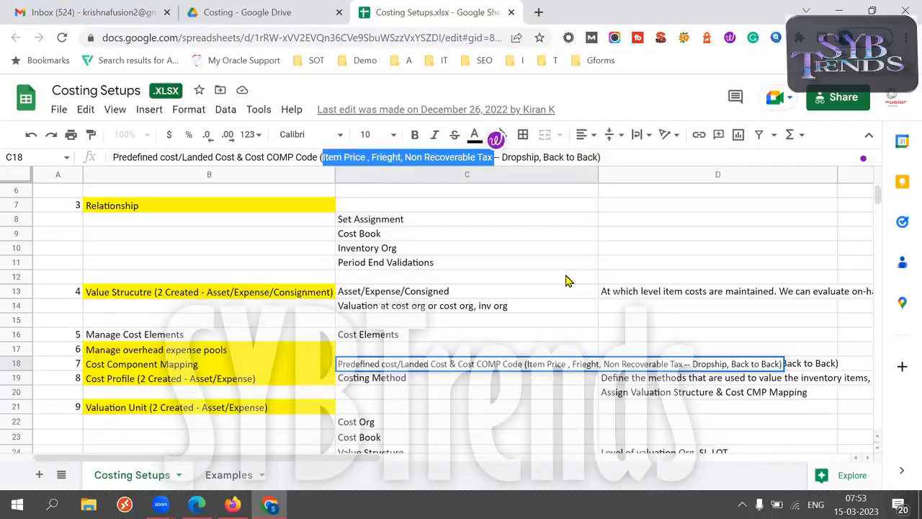
key(alt+Tab)
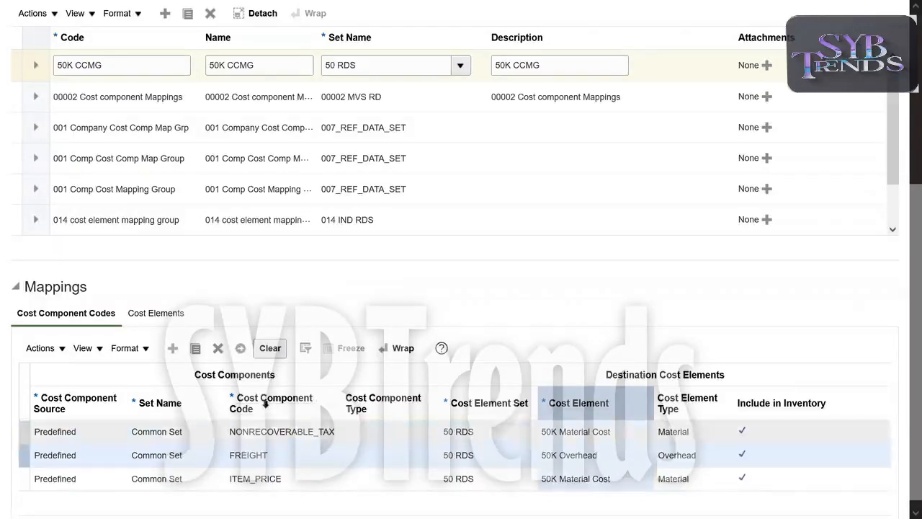
click(263, 403)
key(alt+Tab)
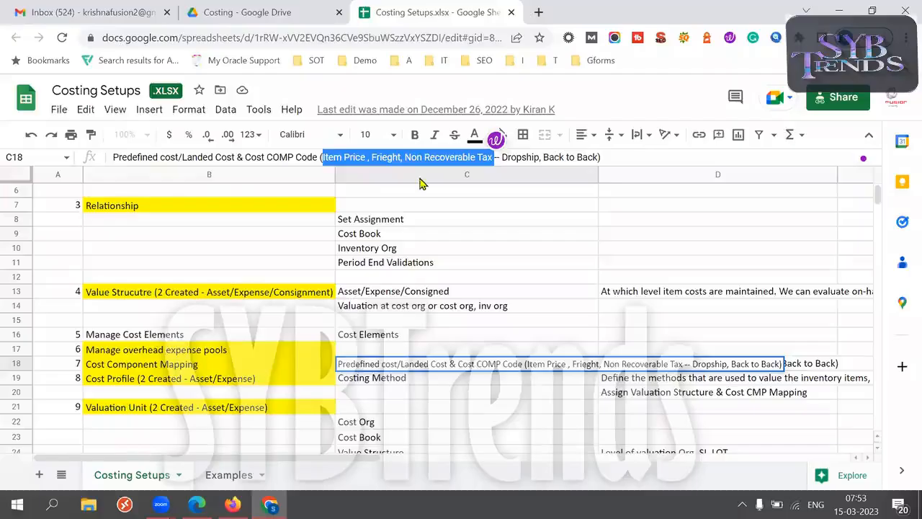
click(366, 159)
drag(319, 158, 493, 160)
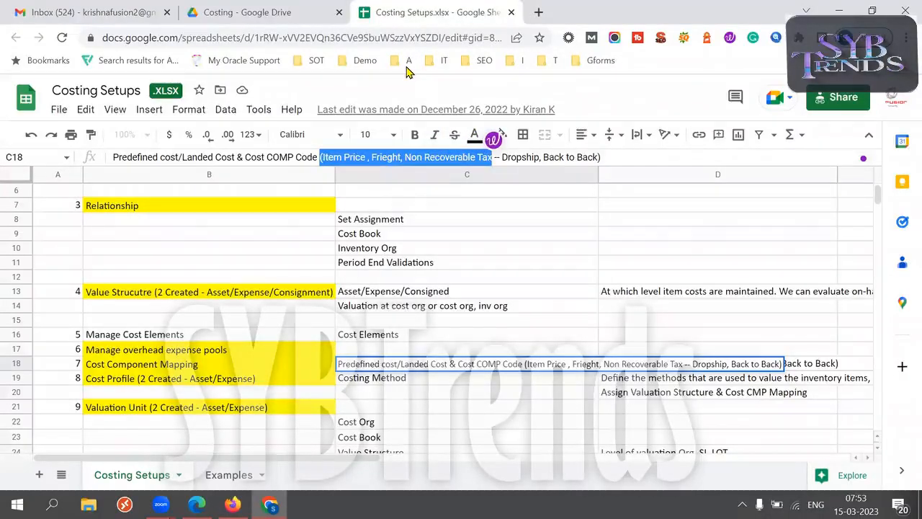
key(alt+Tab)
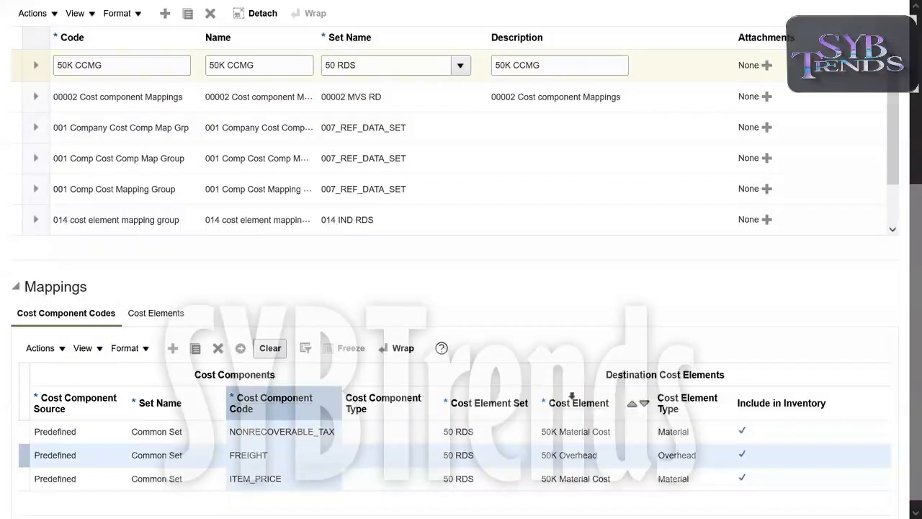
- Review which cost element each cost component code maps to, along with the 50K CCMG group's set name and the mapping rows' set names
click(572, 399)
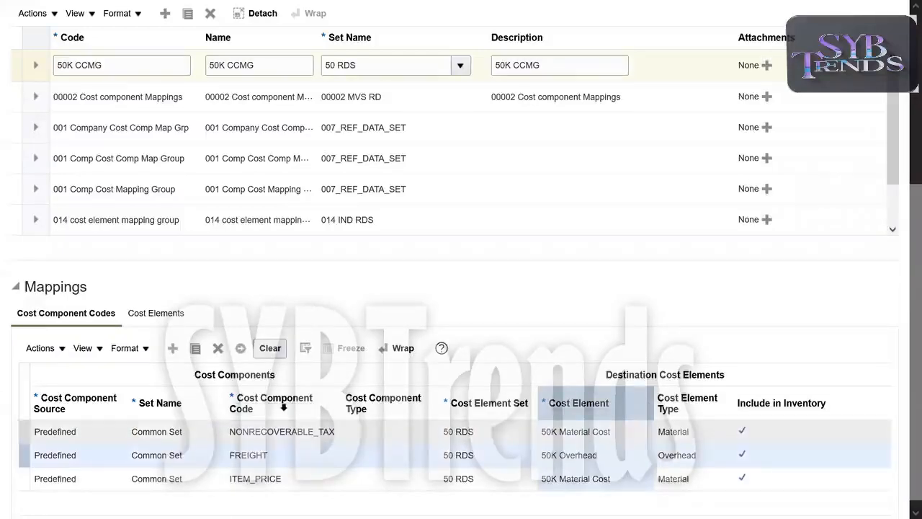
click(271, 400)
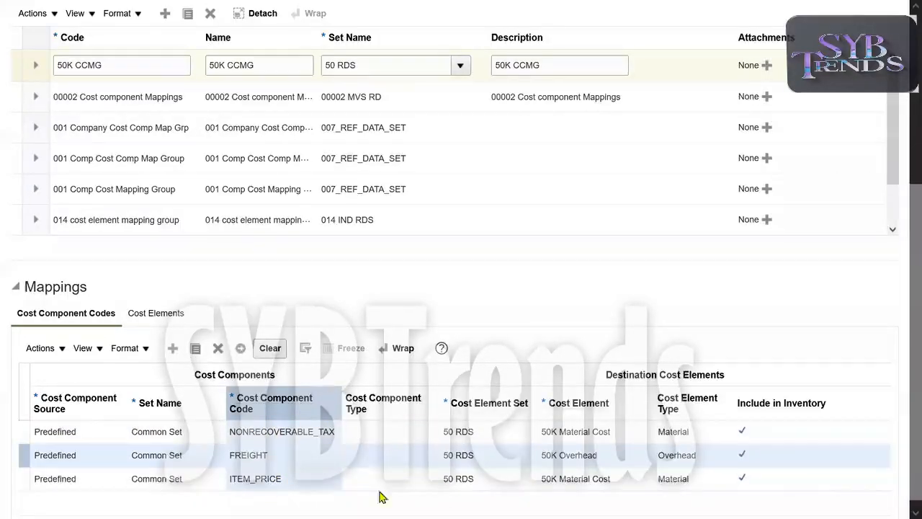
click(570, 386)
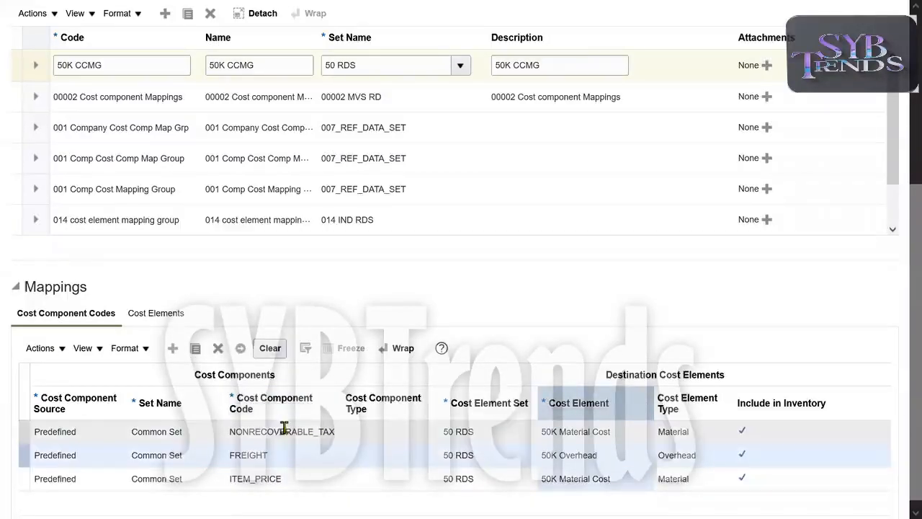
click(568, 428)
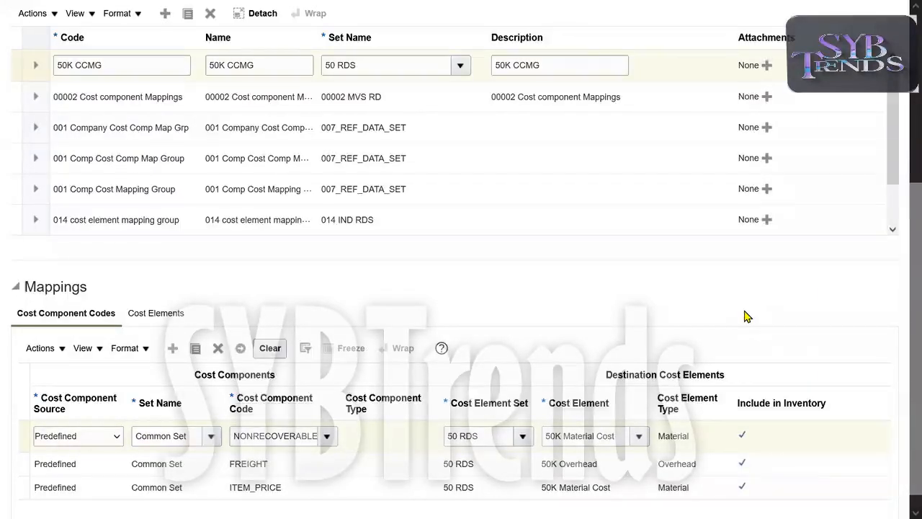
scroll(902, 274, up, 2)
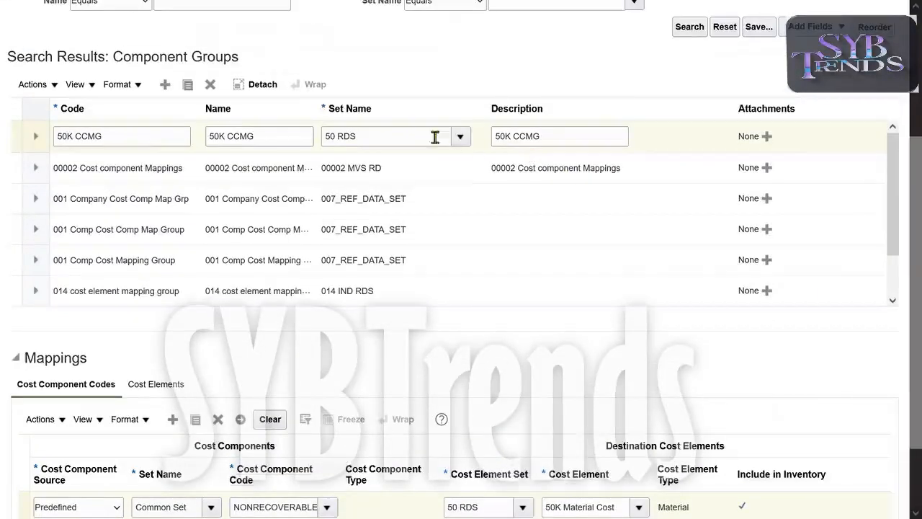
click(398, 134)
triple_click(399, 134)
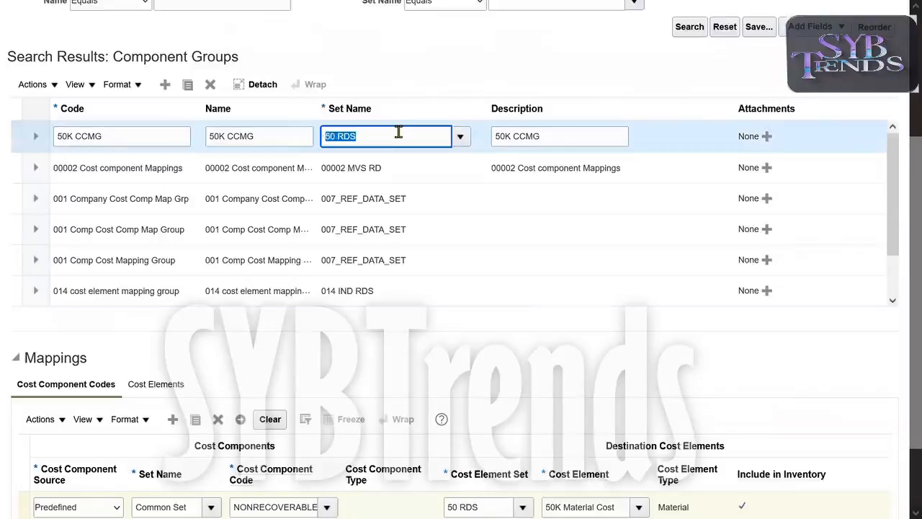
scroll(900, 288, down, 2)
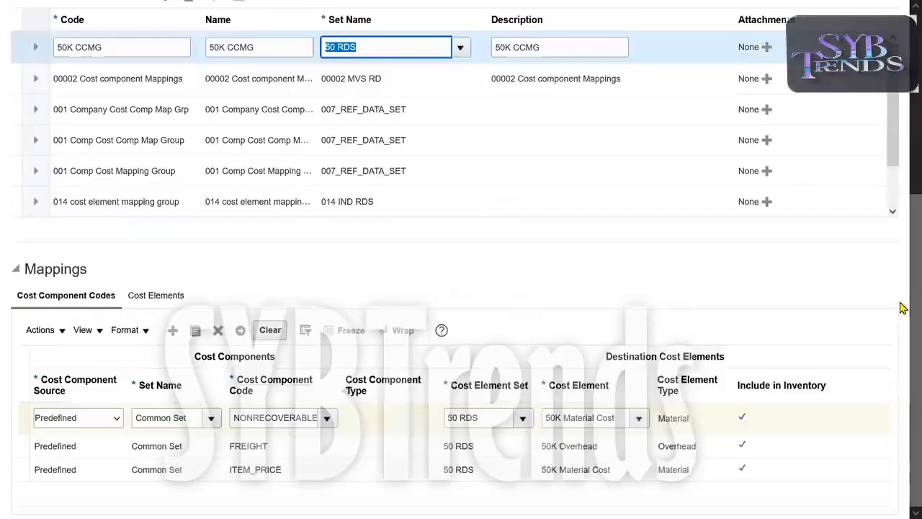
click(570, 383)
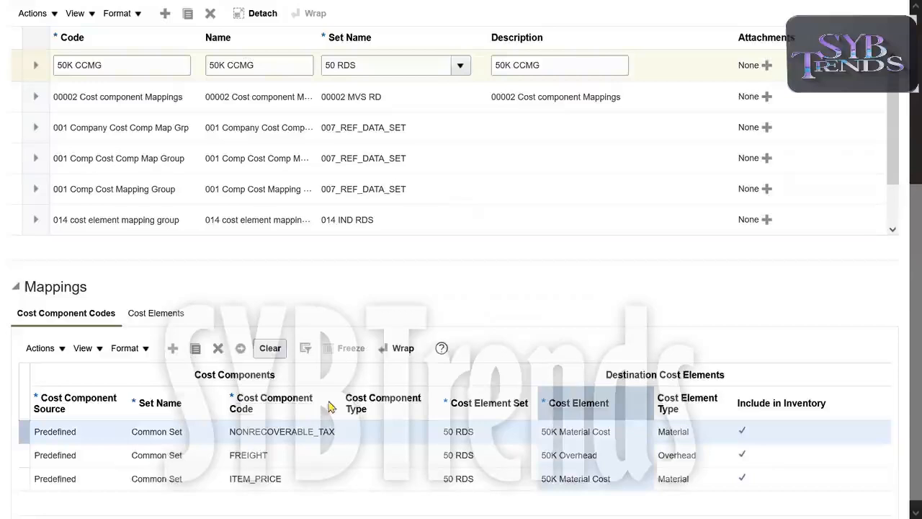
click(267, 398)
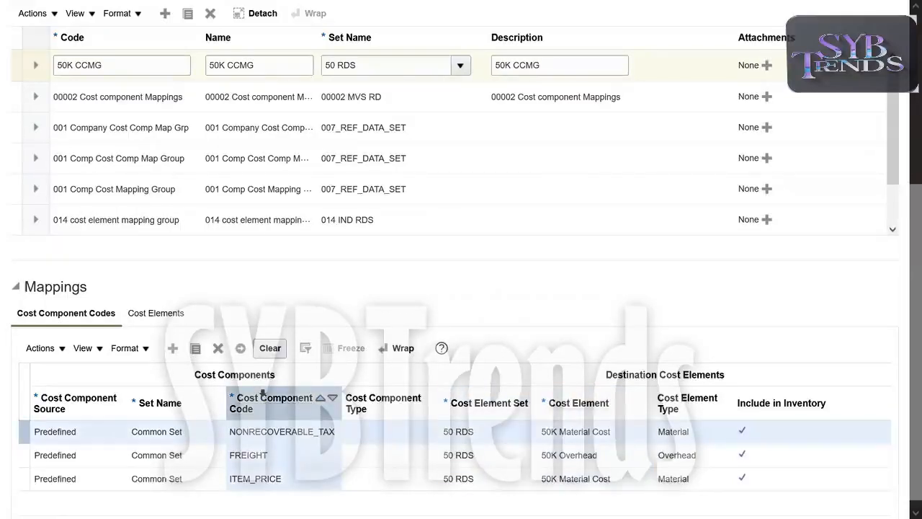
click(153, 403)
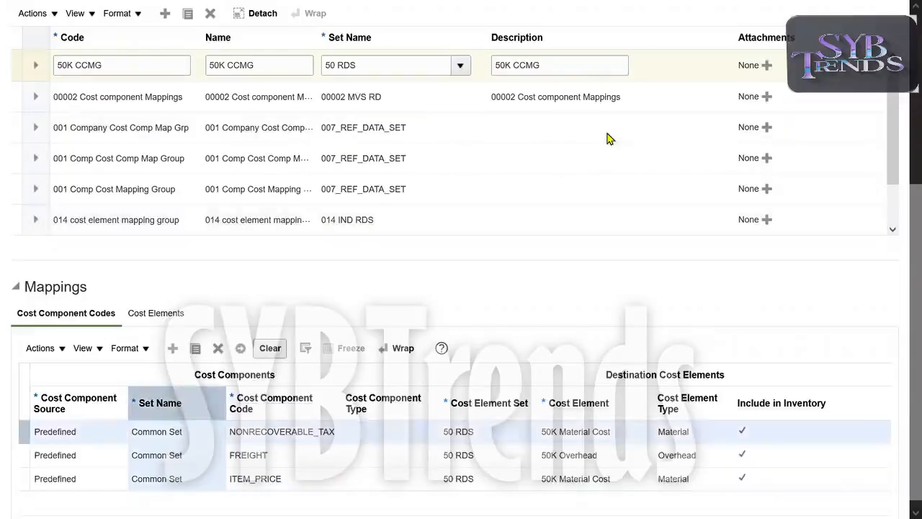
- Save the 50K CCMG cost component mappings and close the page
scroll(902, 249, up, 1)
scroll(902, 250, up, 5)
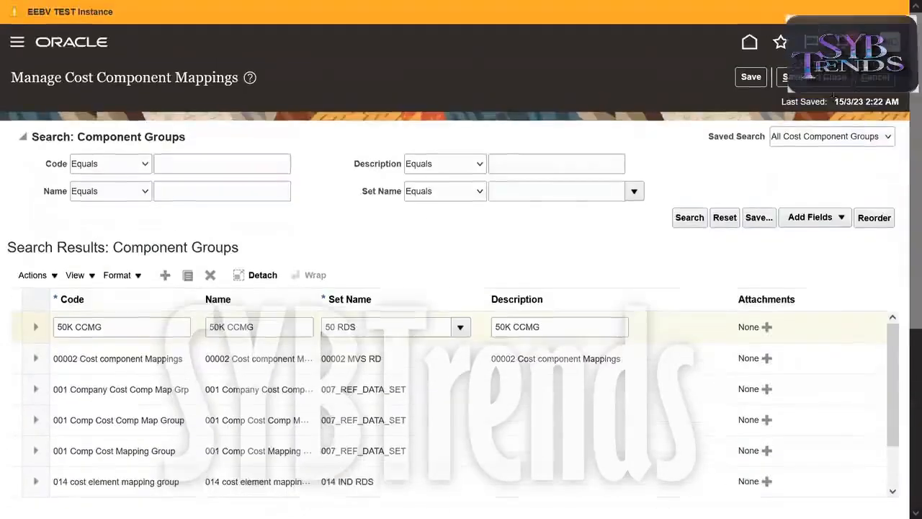
click(139, 331)
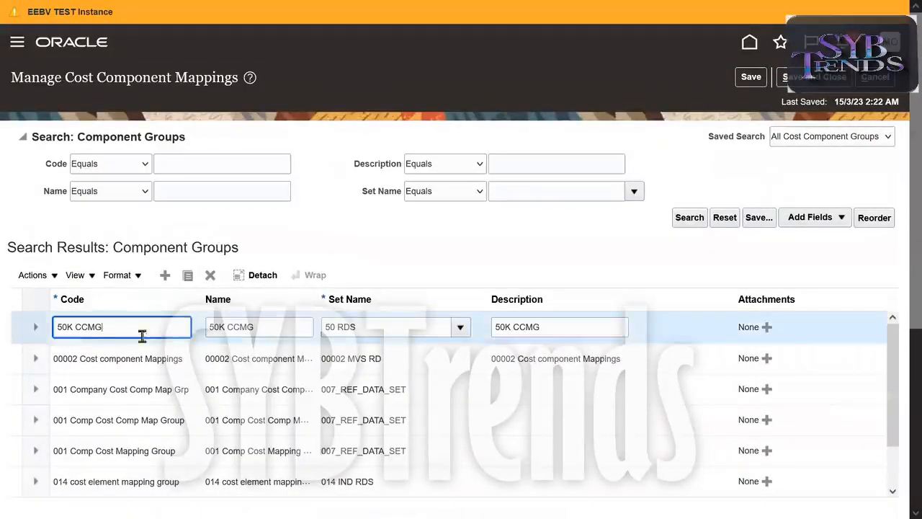
drag(77, 328, 104, 328)
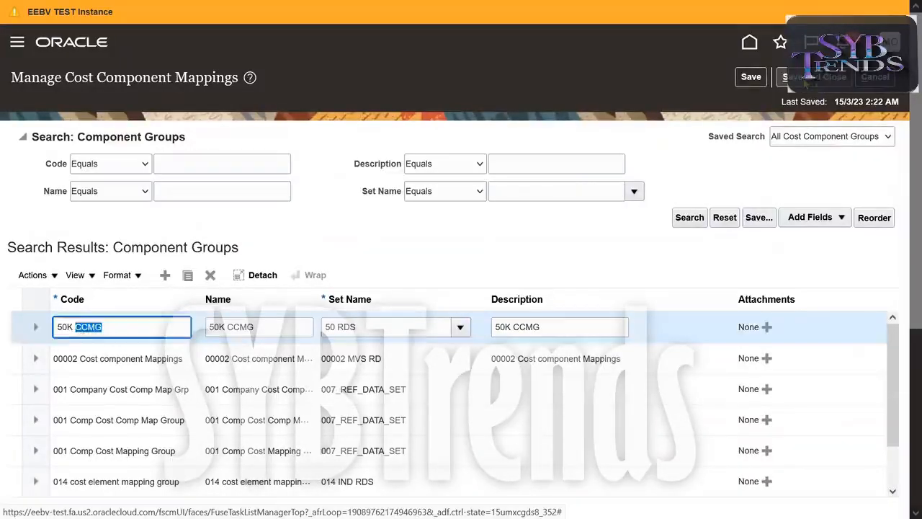
click(807, 80)
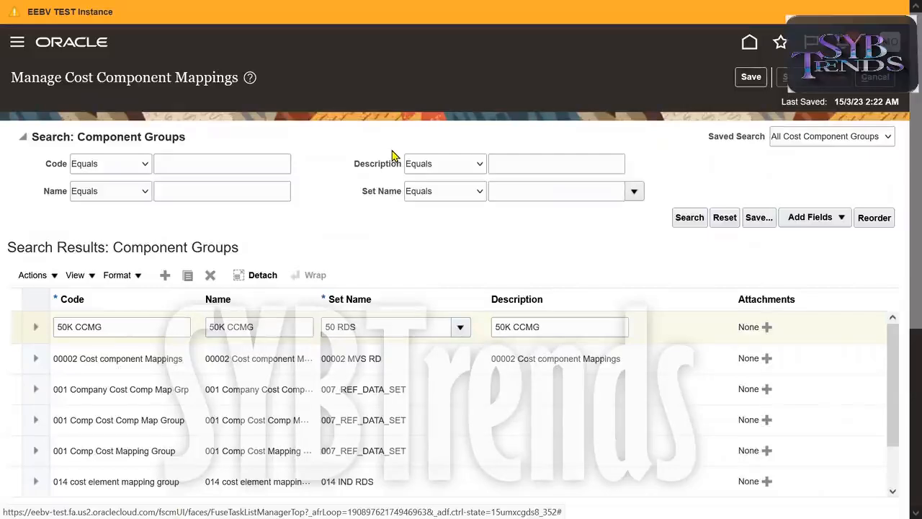
- Switch to the Costing Setups Google Sheet and examine the Cost Component Mapping and Cost Profile entries
key(alt+Tab)
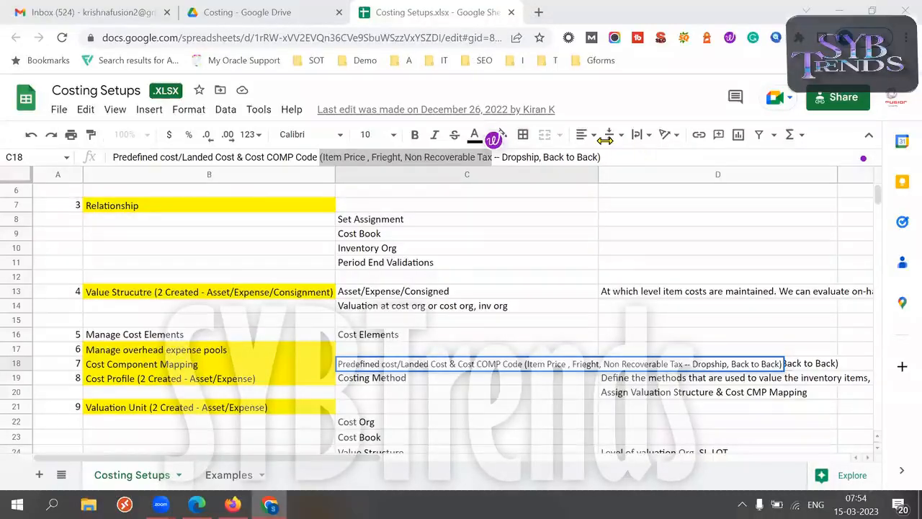
click(230, 370)
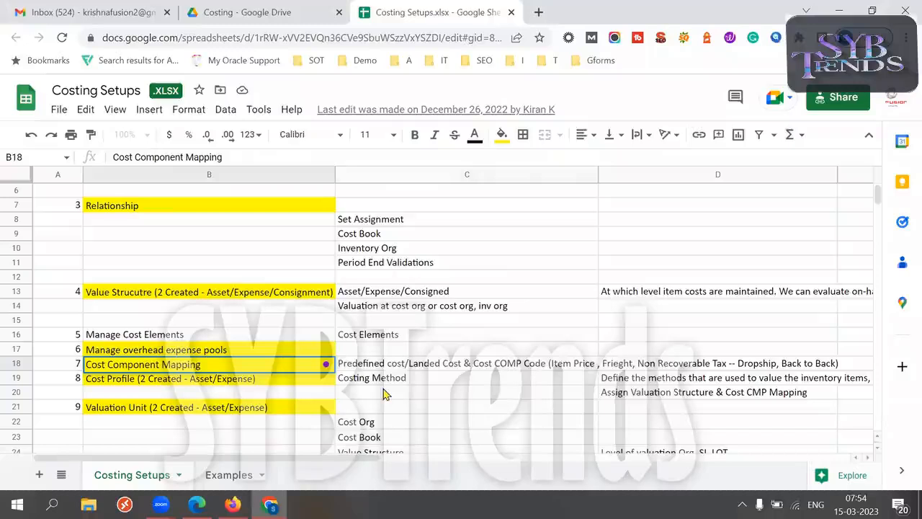
click(66, 382)
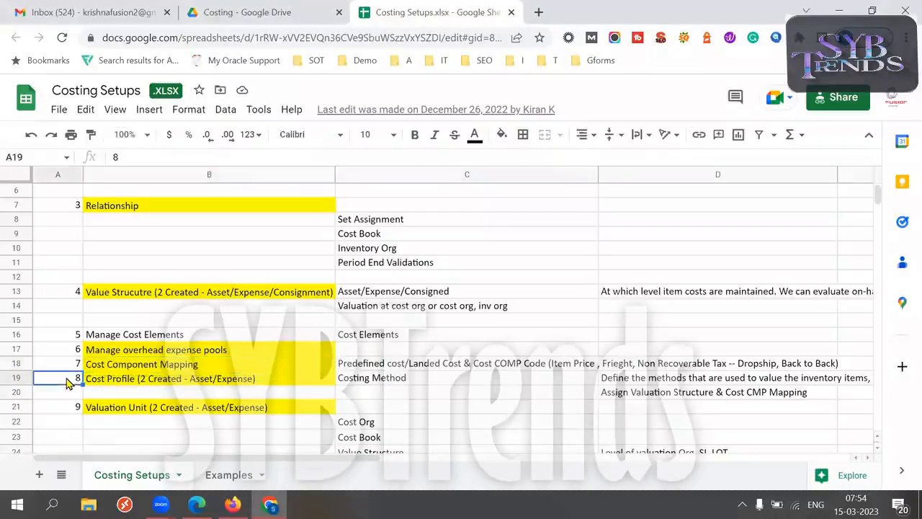
click(121, 382)
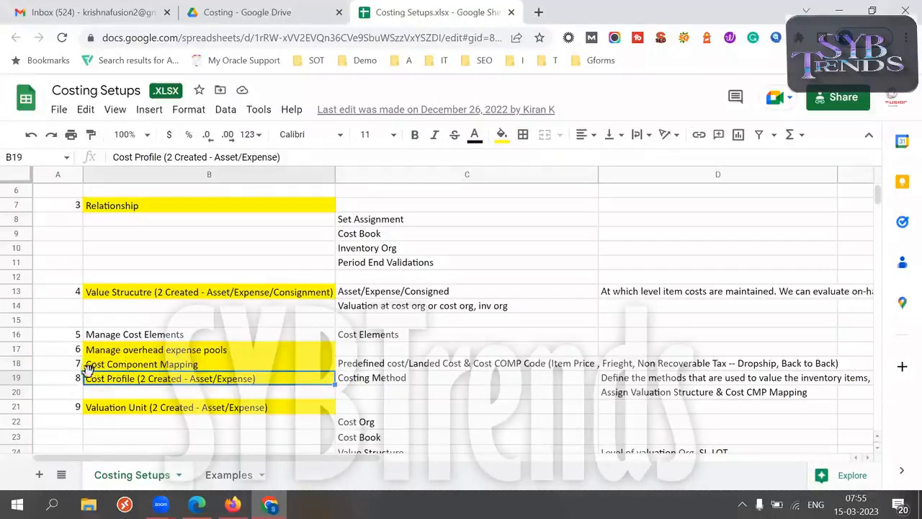
click(75, 377)
- Review the setup entries in columns A and B of Costing Setups from Cost Component Mapping back up to Cost Org
click(75, 367)
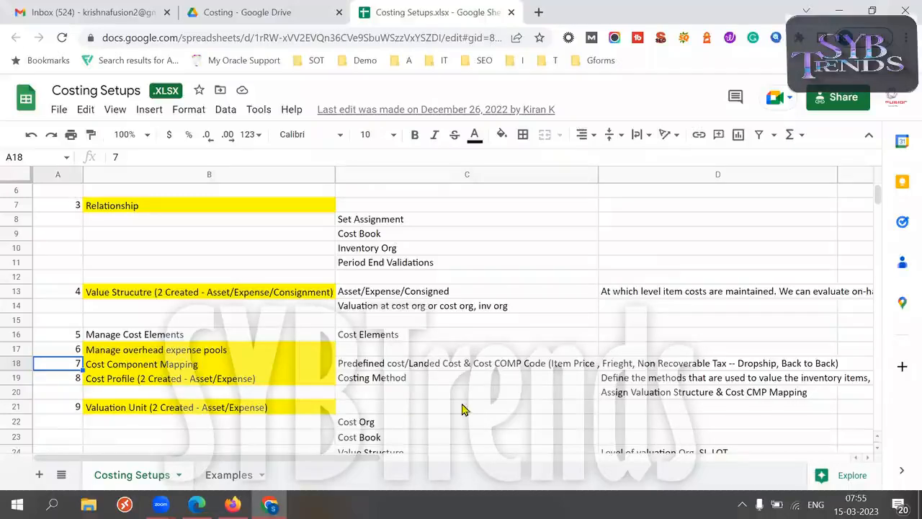
key(shift+Right)
key(shift+Up)
key(shift+Up)
key(shift+Up)
key(shift+Up)
key(shift+Up)
key(shift+Up)
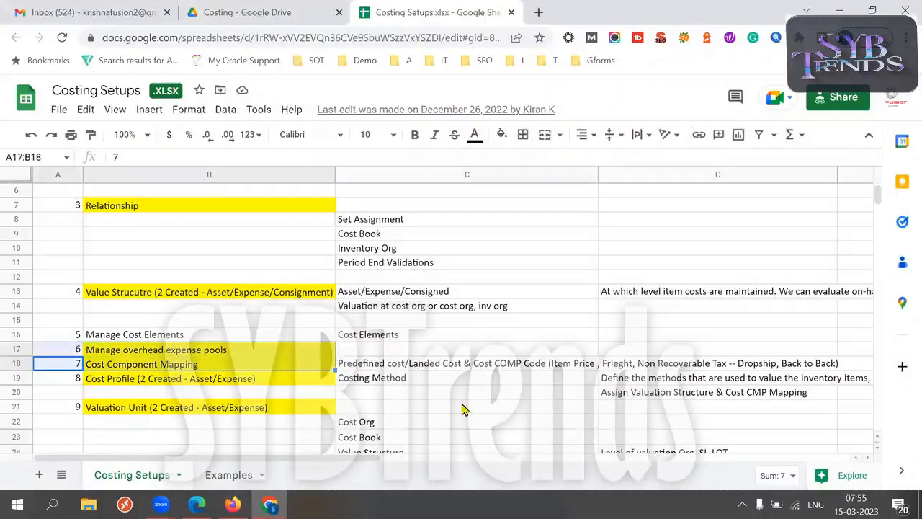
key(shift+Up)
key(shift+Up)
key(shift+Up)
key(shift+Up)
key(shift+Up)
key(shift+Up)
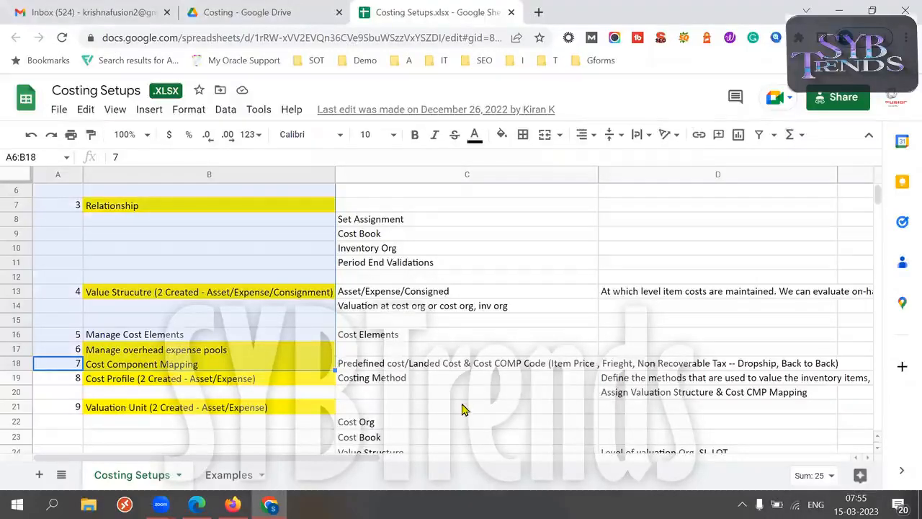
key(shift+Up)
key(shift+Up)
key(shift+Up)
key(shift+Up)
key(shift+Up)
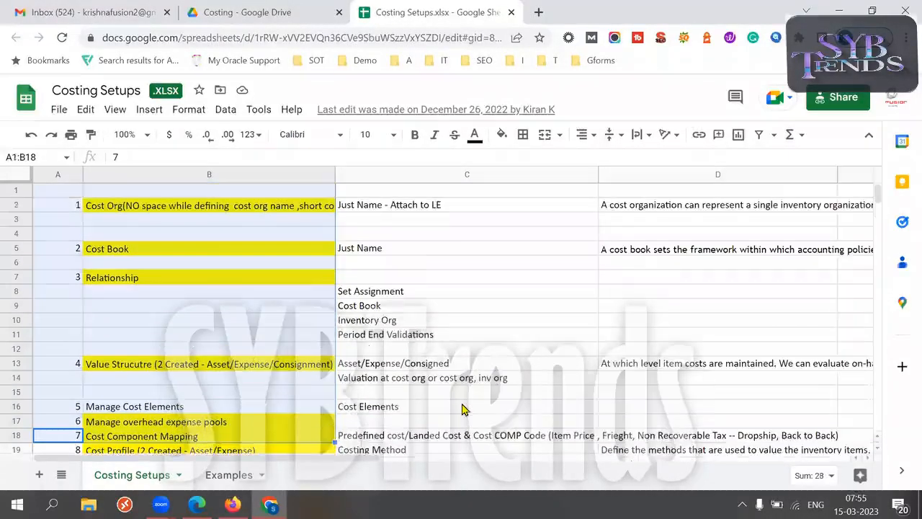
key(shift+Down)
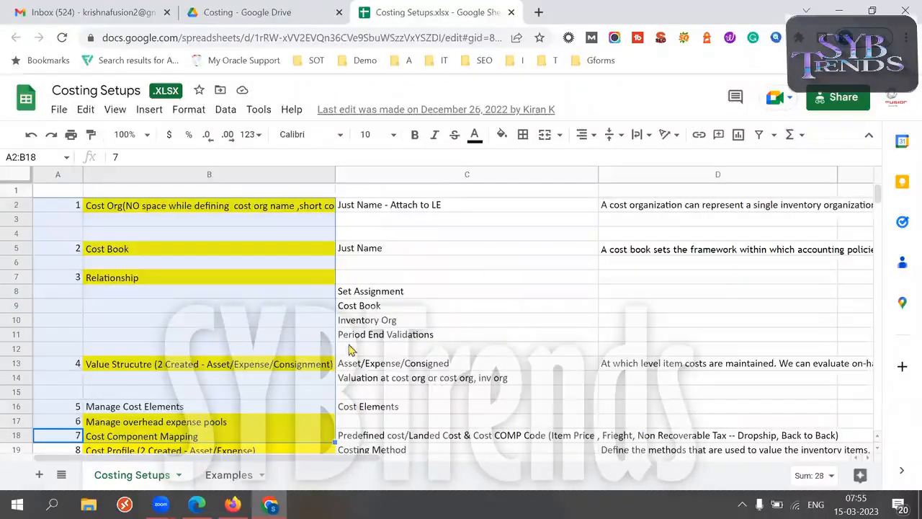
- Go through the setup entries from Value Structure down to Valuation Unit to see which come after Cost Component Mapping
click(68, 353)
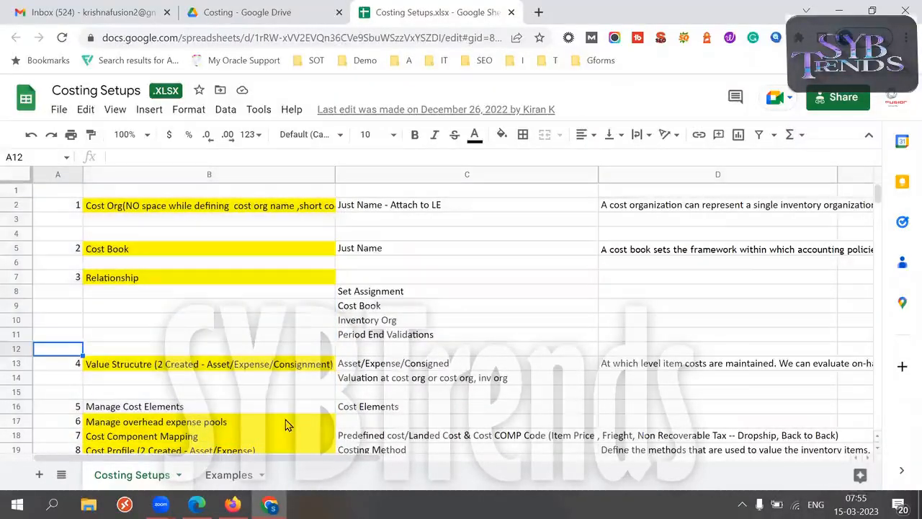
key(Down)
key(Down)
key(Down)
key(Down)
key(Down)
key(Down)
key(Down)
key(Down)
key(Down)
key(Down)
key(Down)
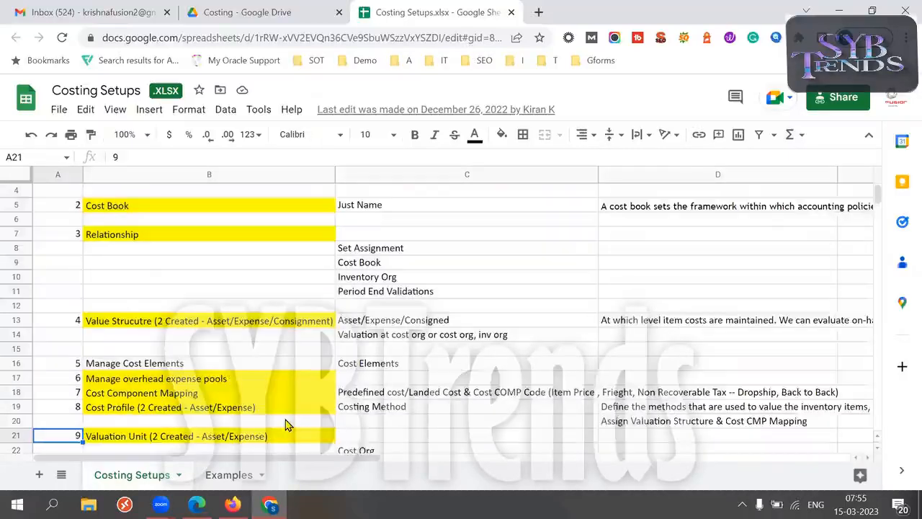
- Compare the Cost Profile entry's Asset/Expense note with the Asset/Expense/Consignment note of the Value Structure entry in B13
click(144, 380)
click(70, 380)
click(119, 379)
click(76, 380)
click(142, 380)
triple_click(144, 379)
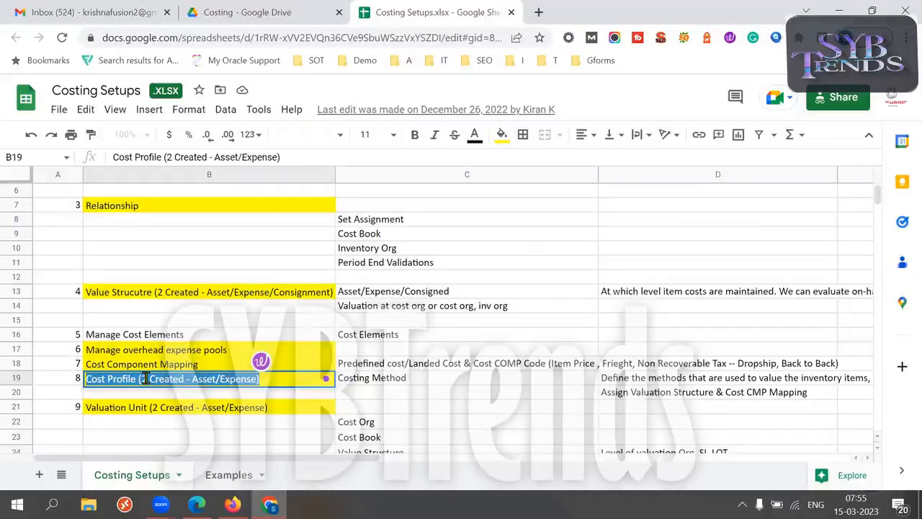
click(305, 294)
drag(236, 158, 351, 157)
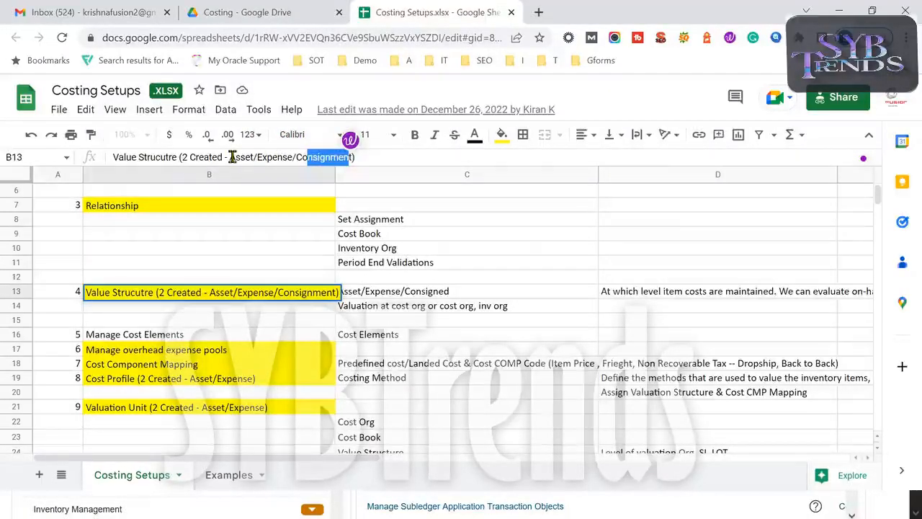
click(135, 375)
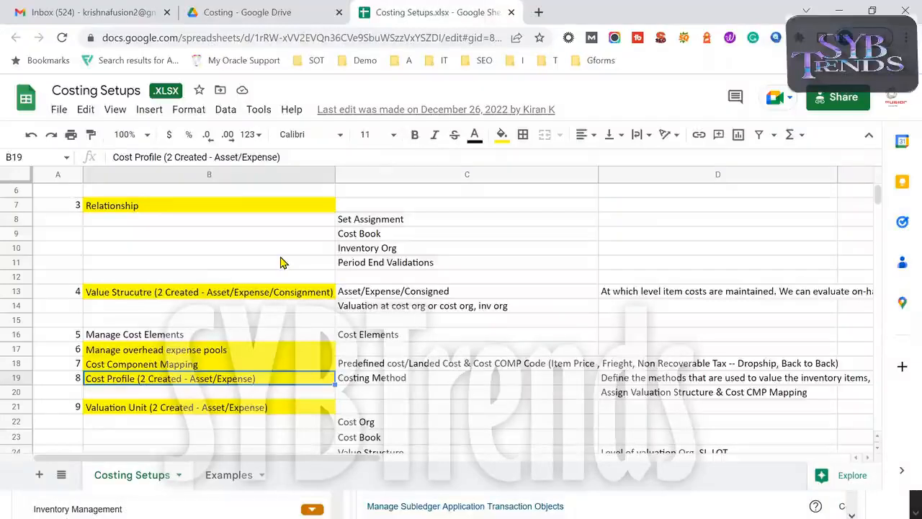
- Switch to Oracle Fusion and start a new cost profile from the Manage Cost Profiles task under Cost Accounting
key(alt+Tab)
key(alt+Tab)
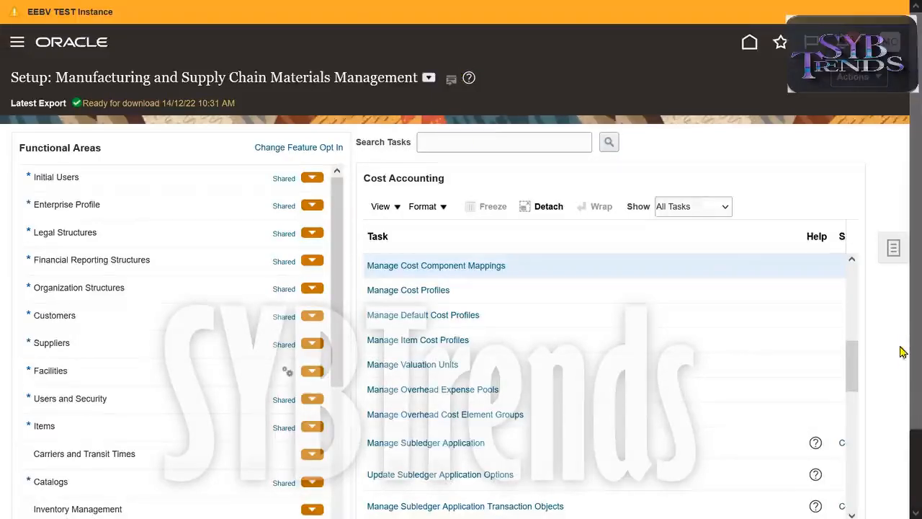
scroll(903, 352, down, 1)
drag(854, 347, 857, 291)
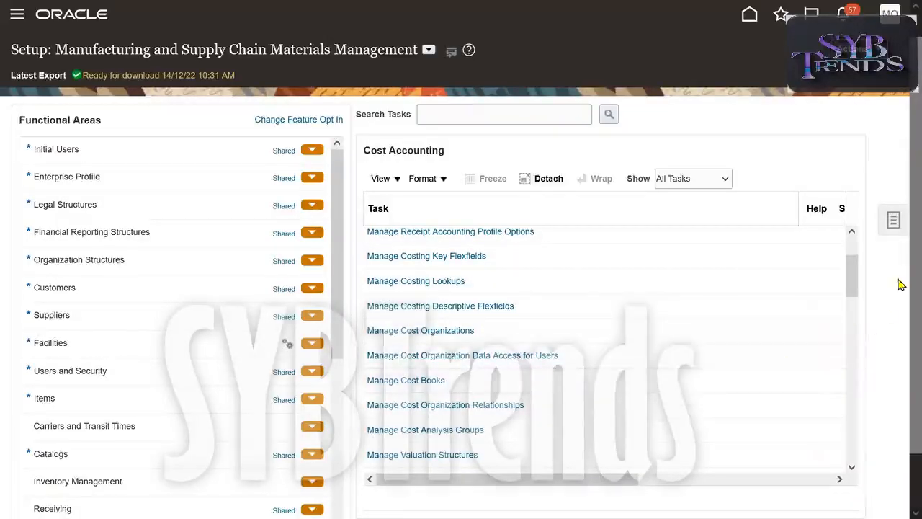
drag(856, 274, 857, 299)
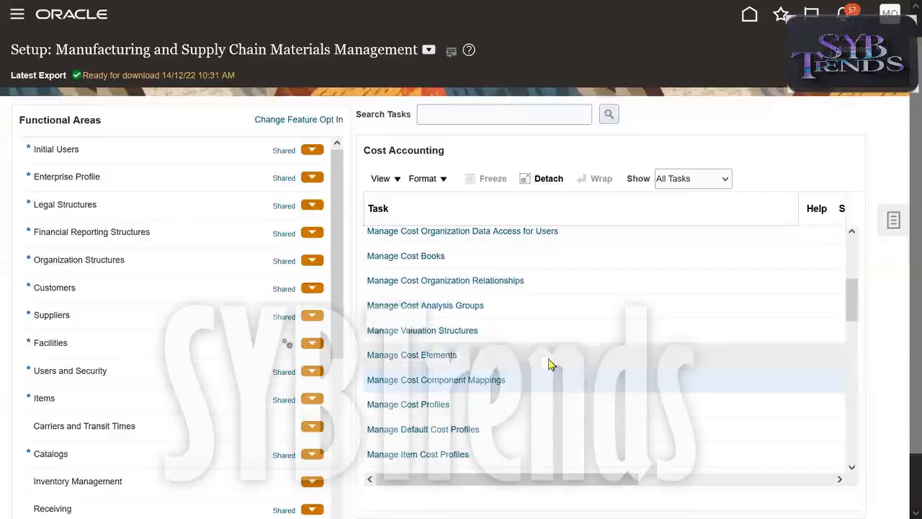
double_click(477, 405)
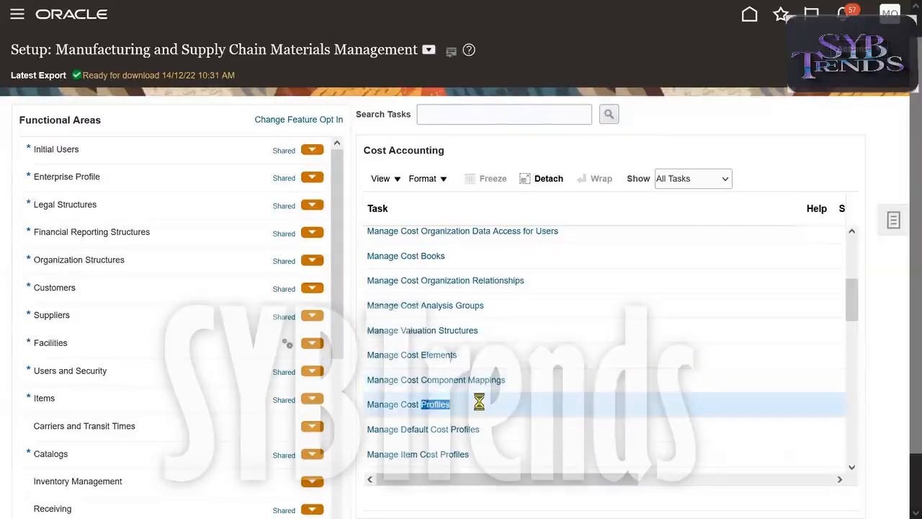
click(406, 407)
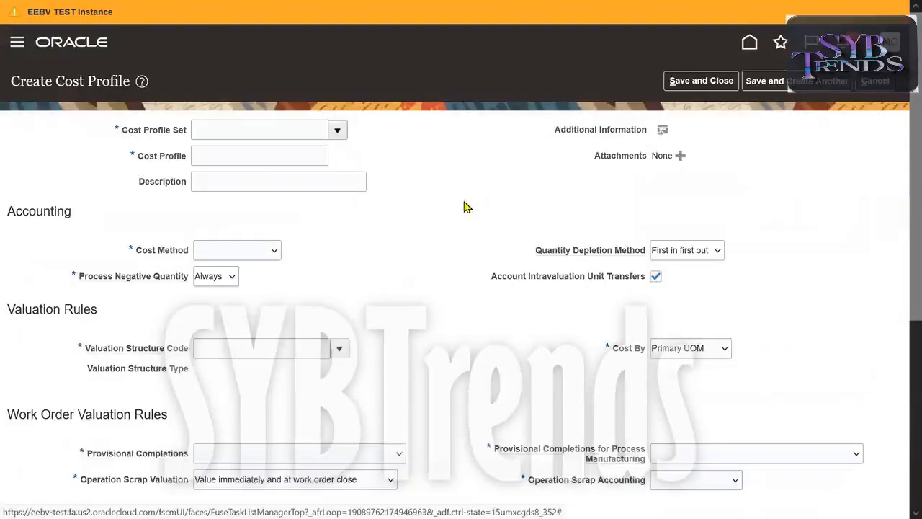
- Assign the new cost profile to the 50 RDS set and name it 50K Asset CP
click(259, 132)
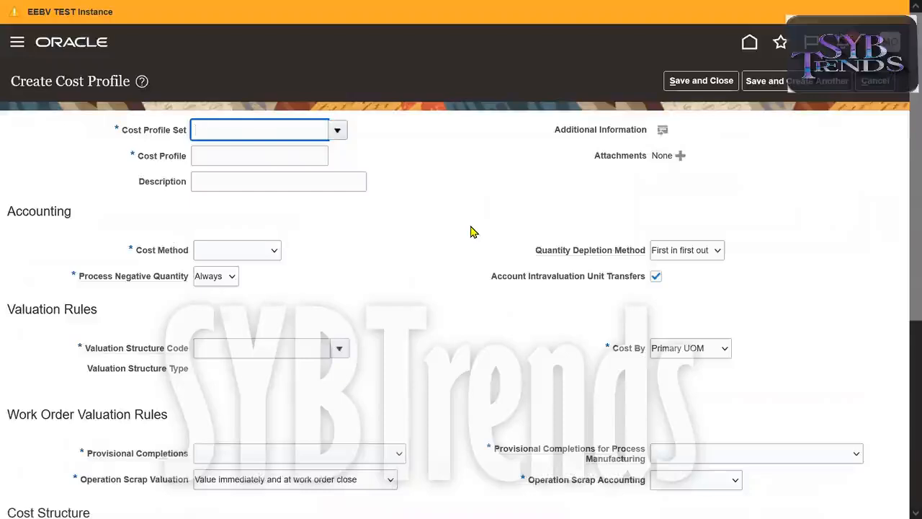
key(Tab)
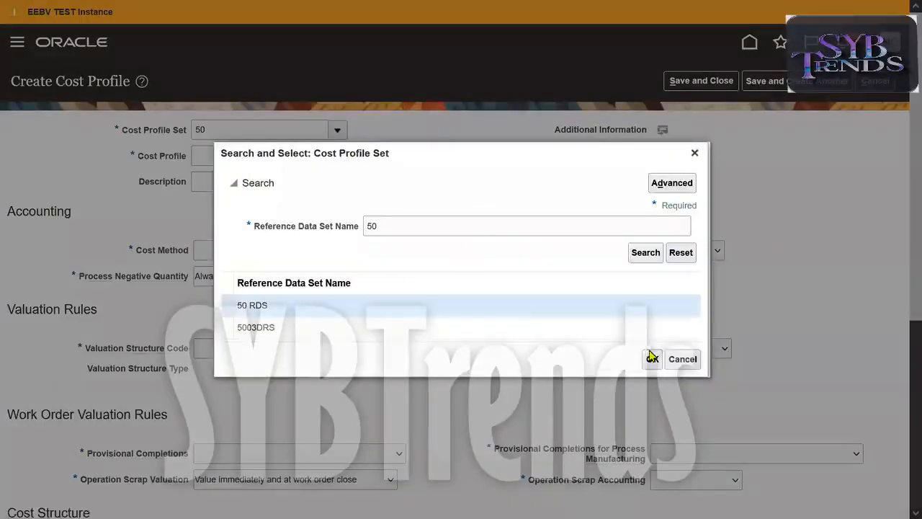
click(310, 312)
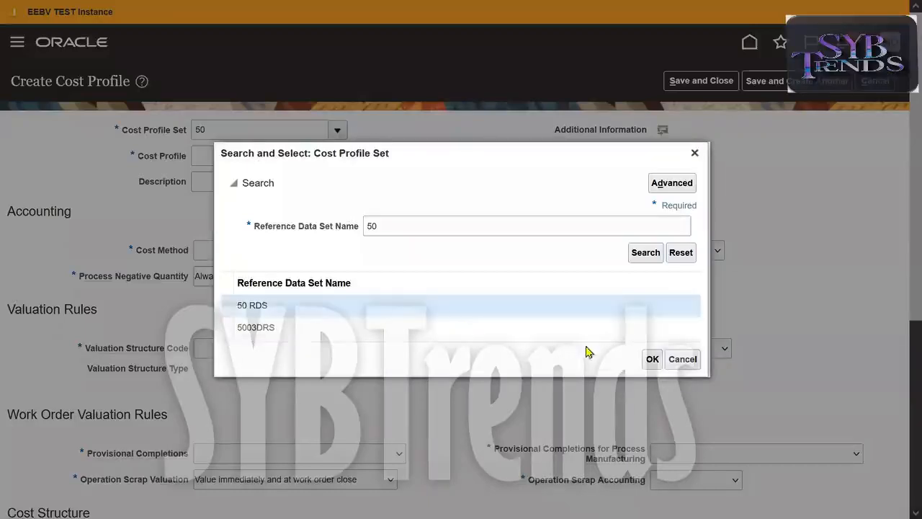
click(652, 360)
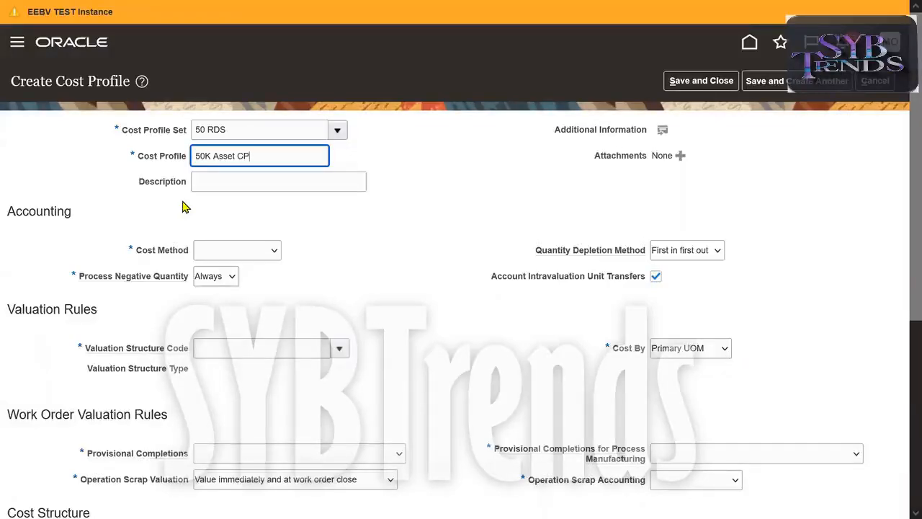
triple_click(278, 156)
double_click(278, 156)
triple_click(279, 156)
click(370, 230)
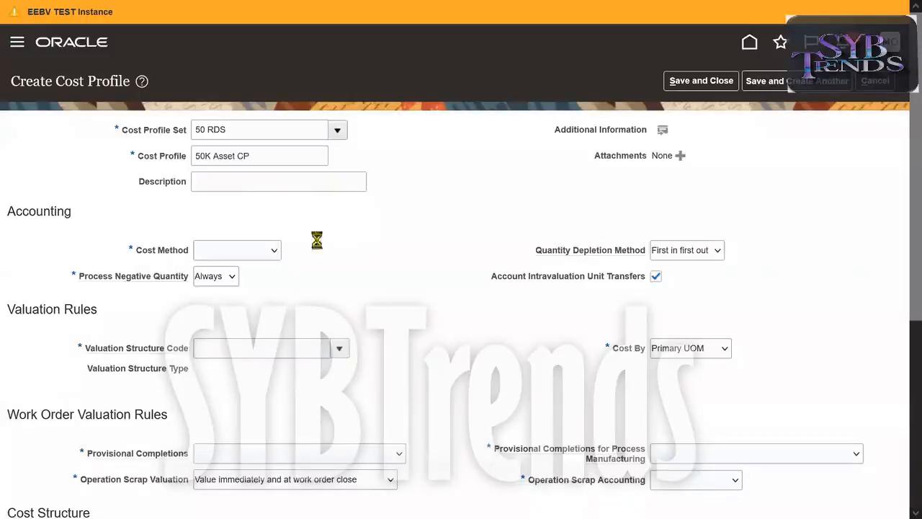
- Set the cost method of the 50K Asset CP profile to Standard cost
click(265, 255)
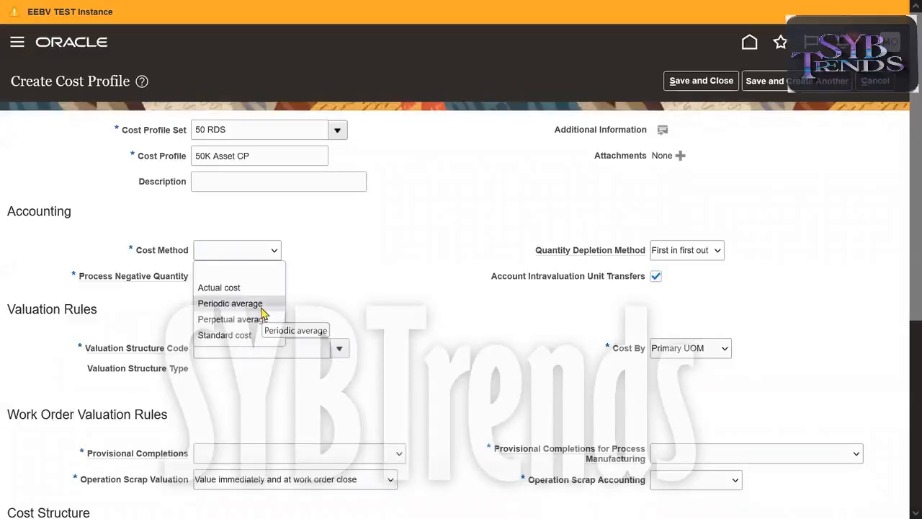
click(262, 337)
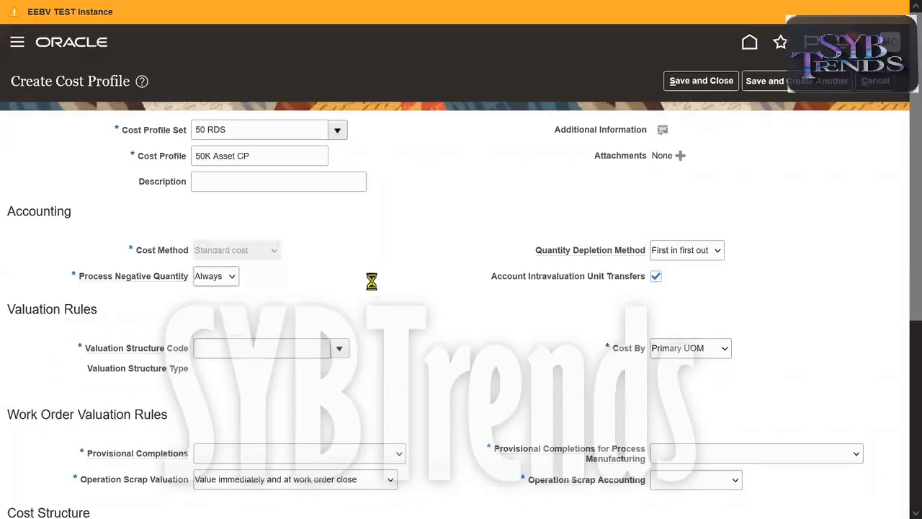
triple_click(165, 250)
triple_click(165, 250)
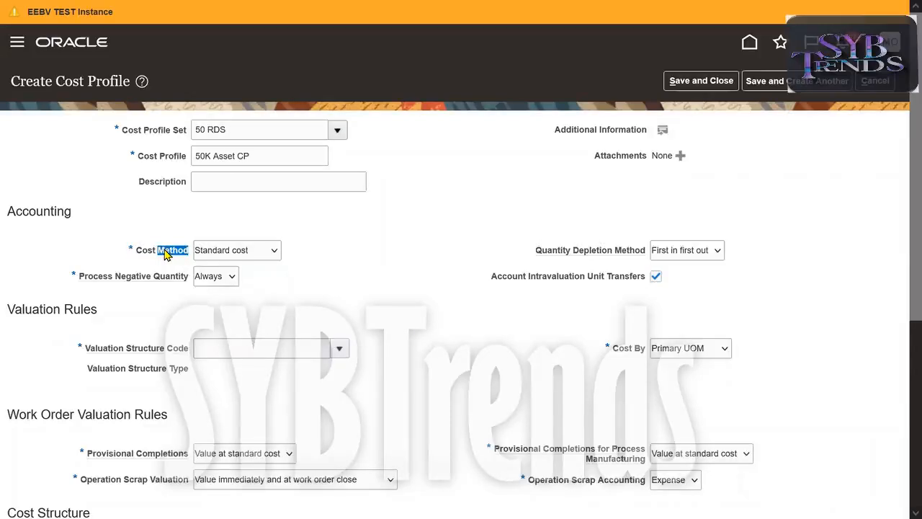
click(429, 348)
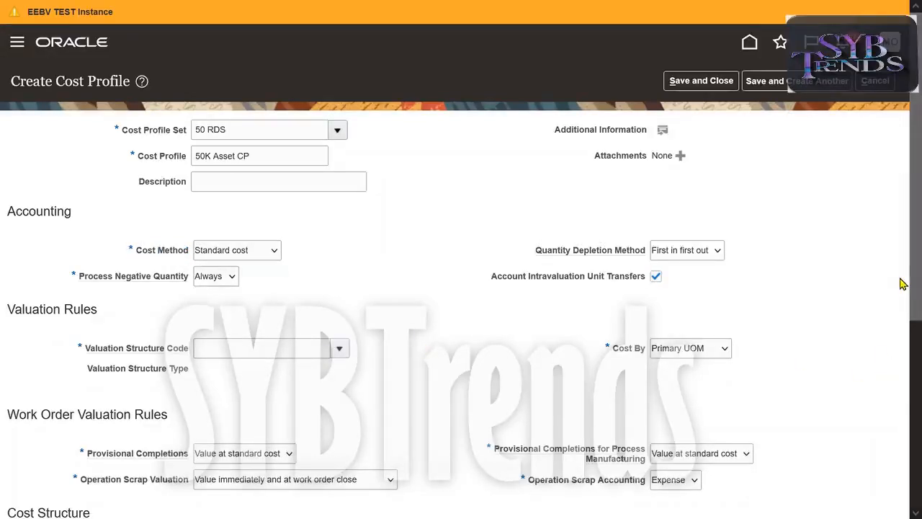
- Try to find the valuation structure code through the search dialog using 50K and 50K%
scroll(900, 292, down, 1)
click(337, 320)
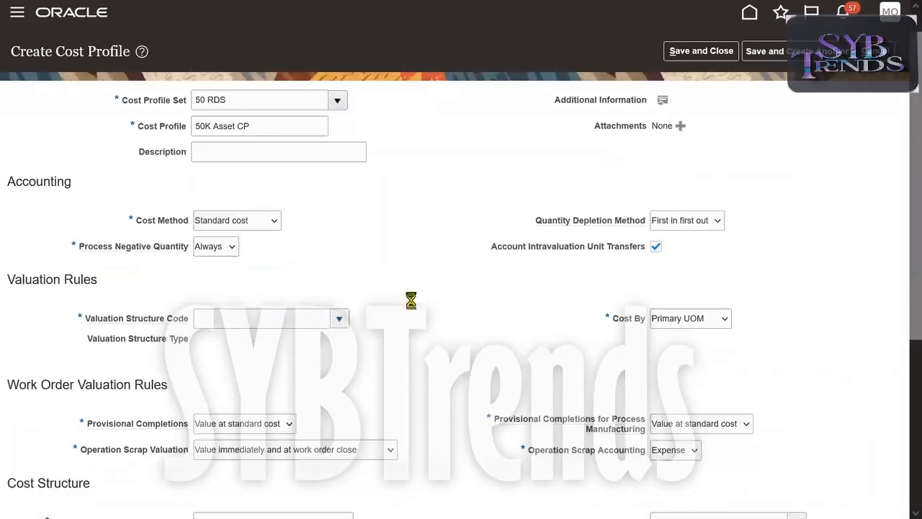
click(243, 297)
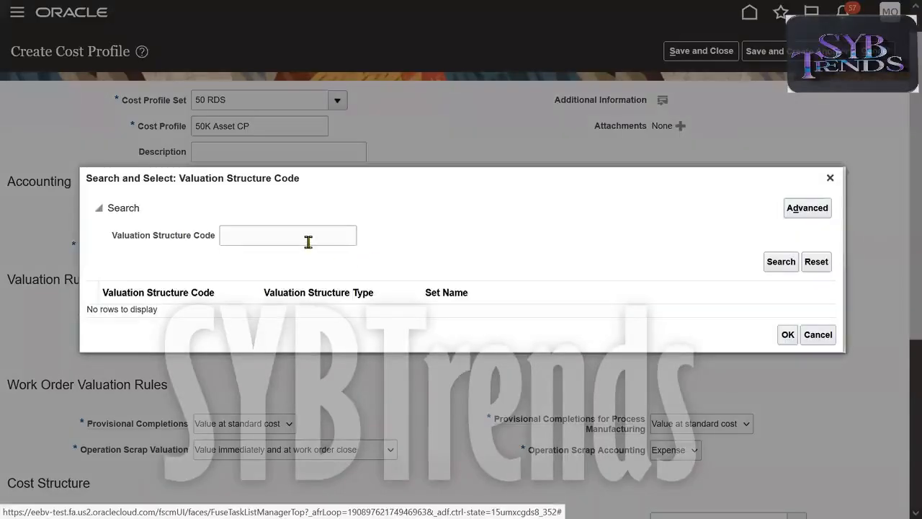
click(308, 242)
text(50K)
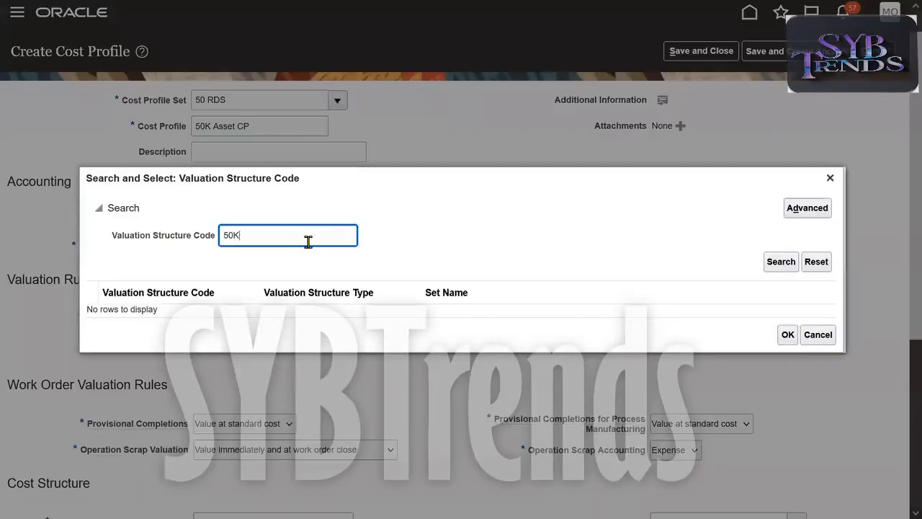
click(780, 263)
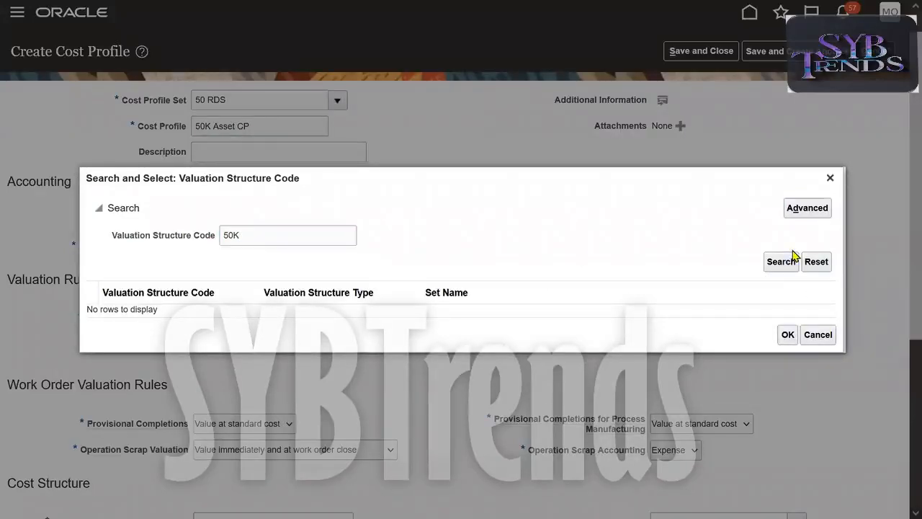
click(272, 235)
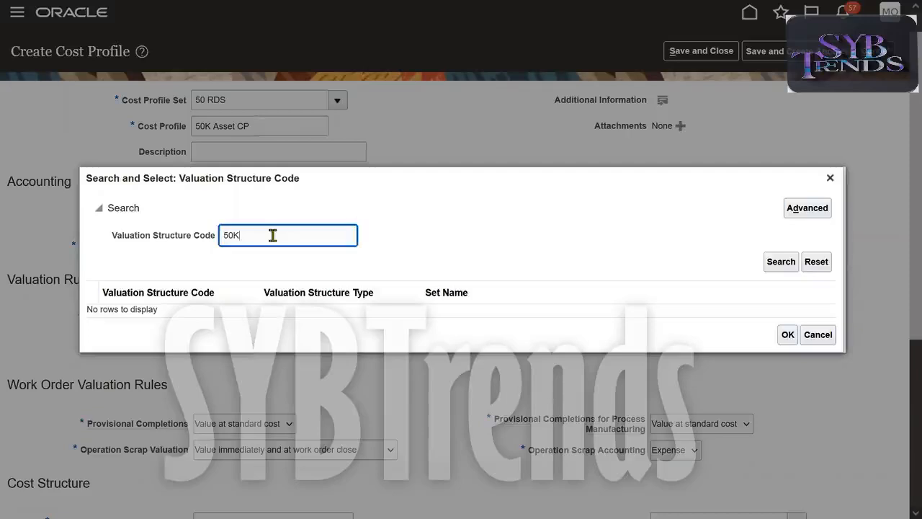
drag(229, 180, 287, 226)
key(BackSpace)
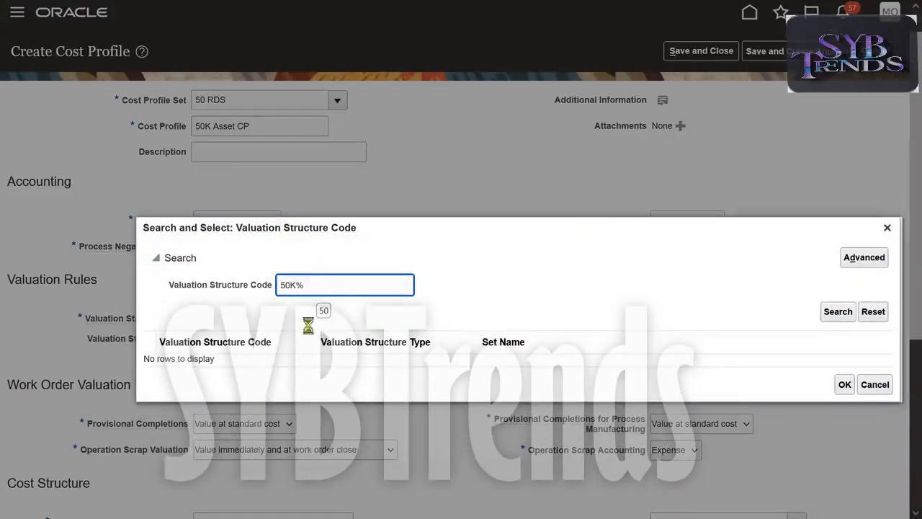
click(888, 226)
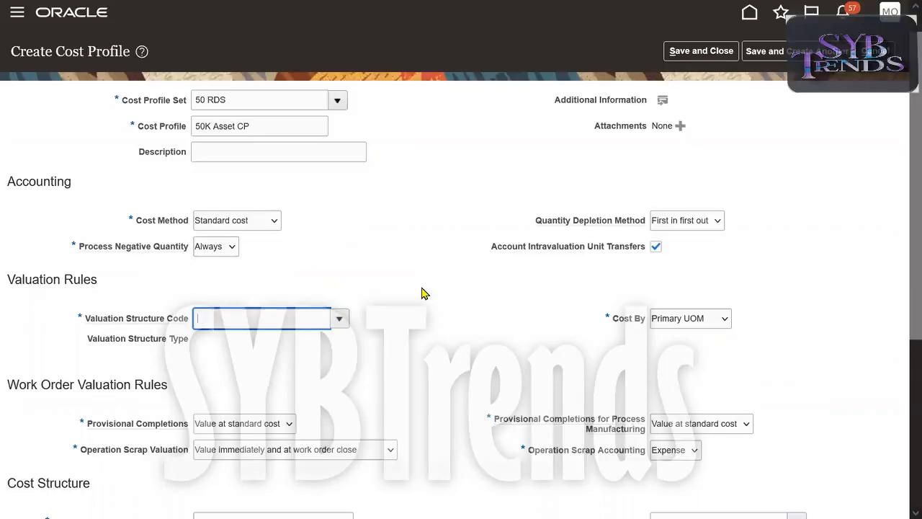
- Look up valuation structures matching 50K directly from the Valuation Structure Code field, and dismiss the list without choosing one
text(K)
key(Tab)
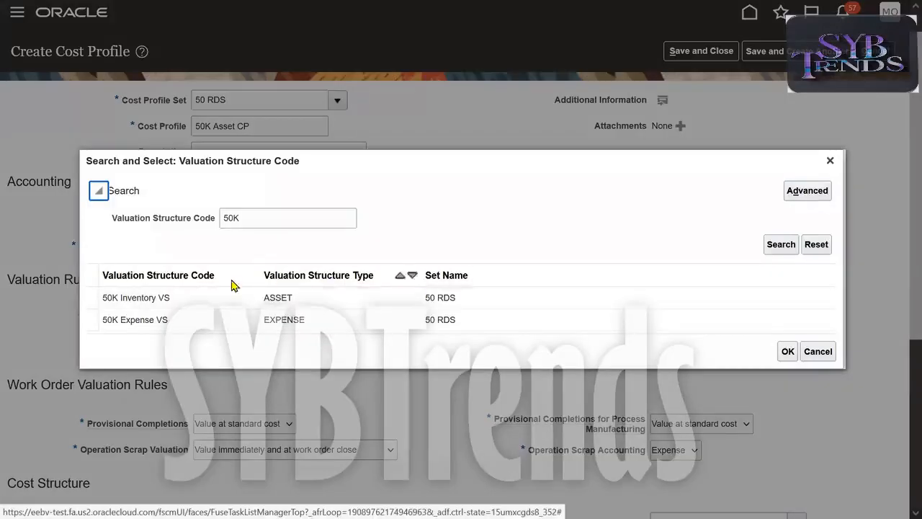
drag(300, 169, 357, 173)
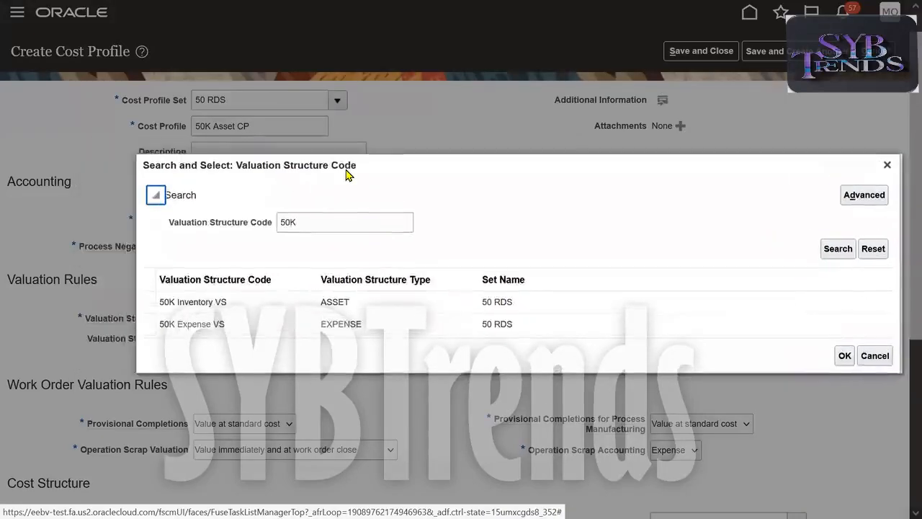
click(887, 165)
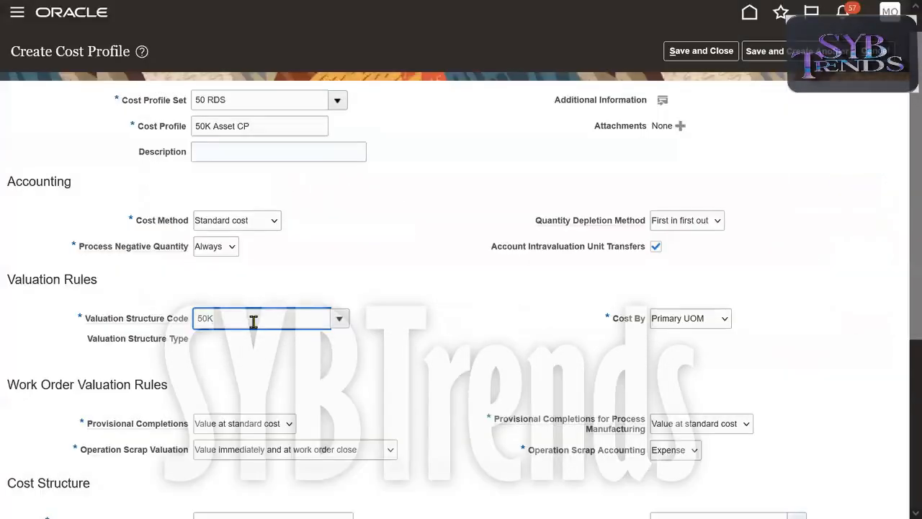
- Retry the separate valuation structure search dialog with 50K%, and close it
click(341, 320)
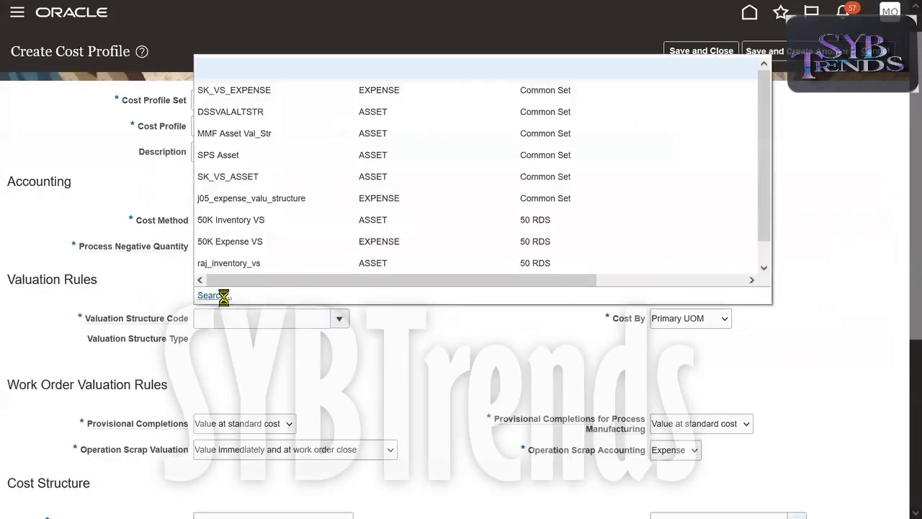
click(218, 296)
click(323, 233)
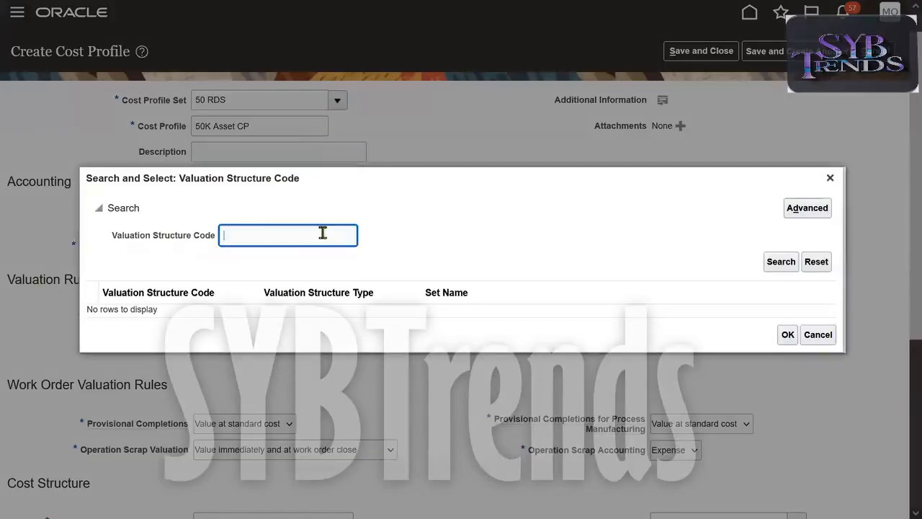
text(50K%)
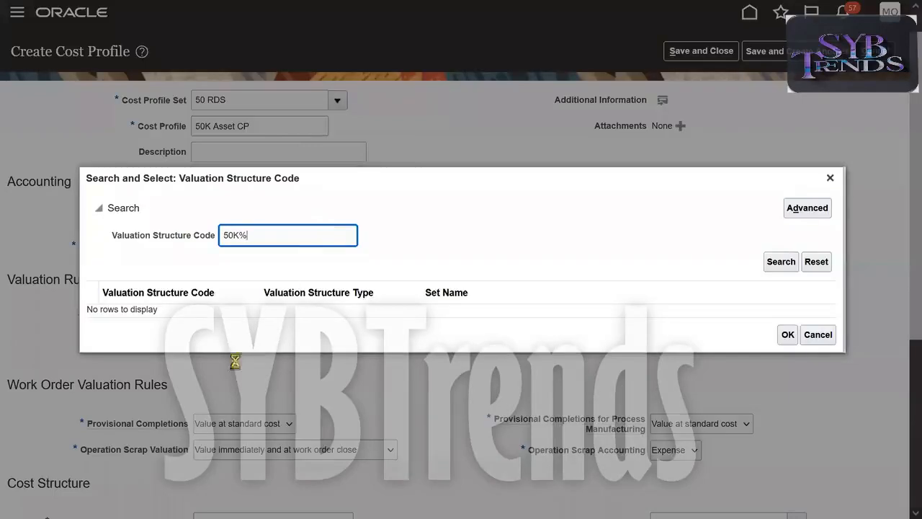
click(830, 177)
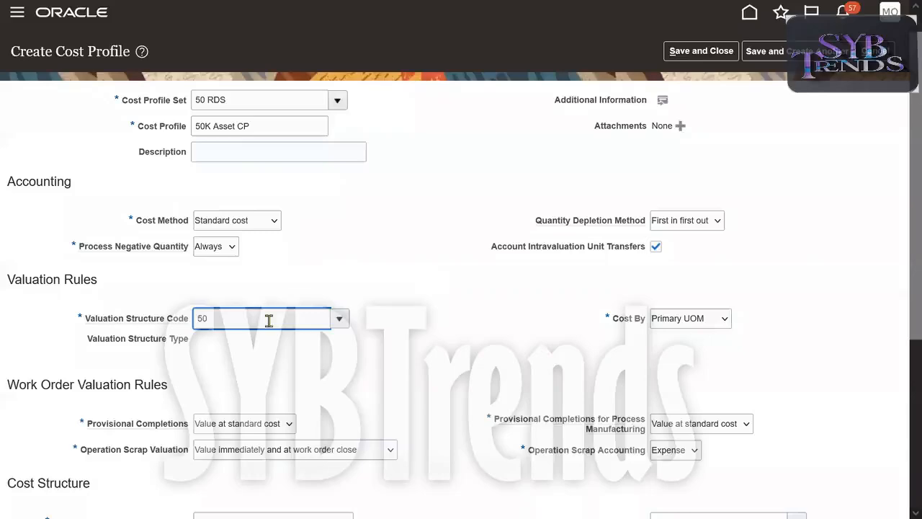
- Look up the profile's valuation structure code by entering 50K in its field
key(Tab)
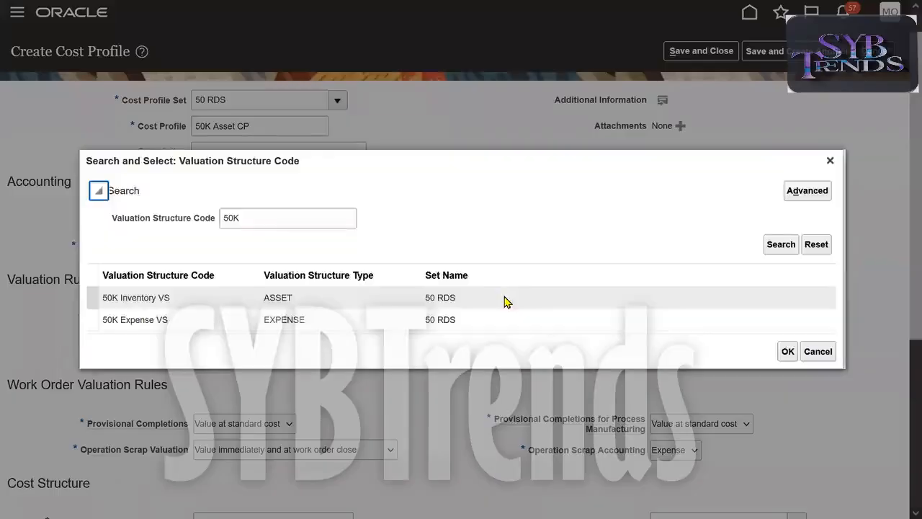